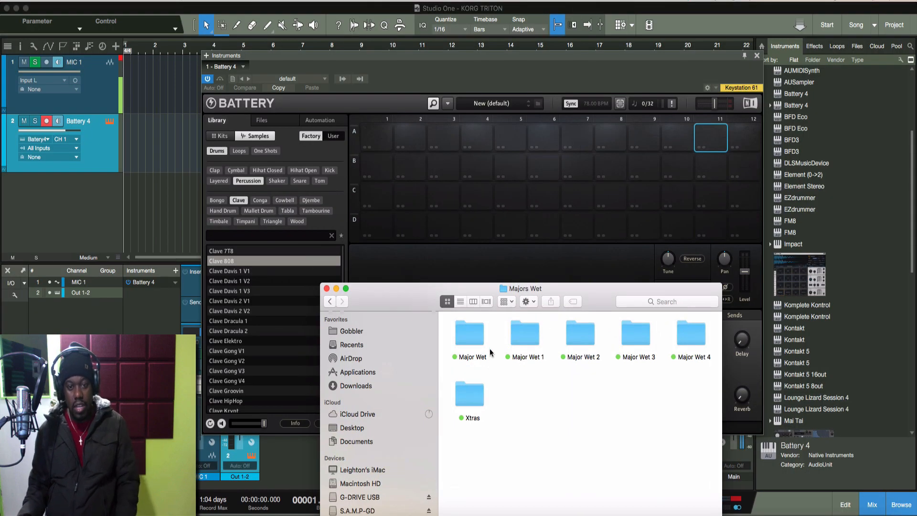
Open the Major Wet folder and load its C, C#, D and D# Major samples into cells A1 to A4.
{"action": "left_click", "coordinate": [471, 330]}
{"action": "double_click", "coordinate": [471, 331]}
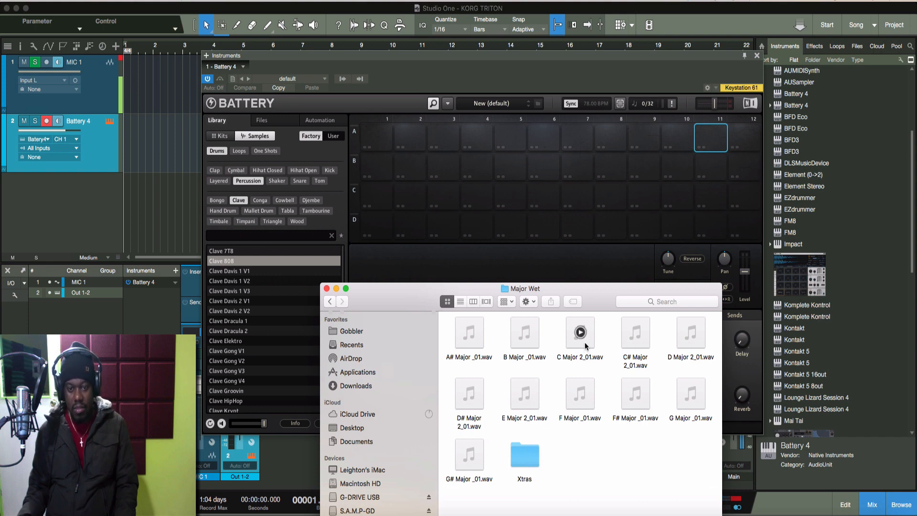
{"action": "left_click_drag", "start_coordinate": [584, 342], "coordinate": [377, 139]}
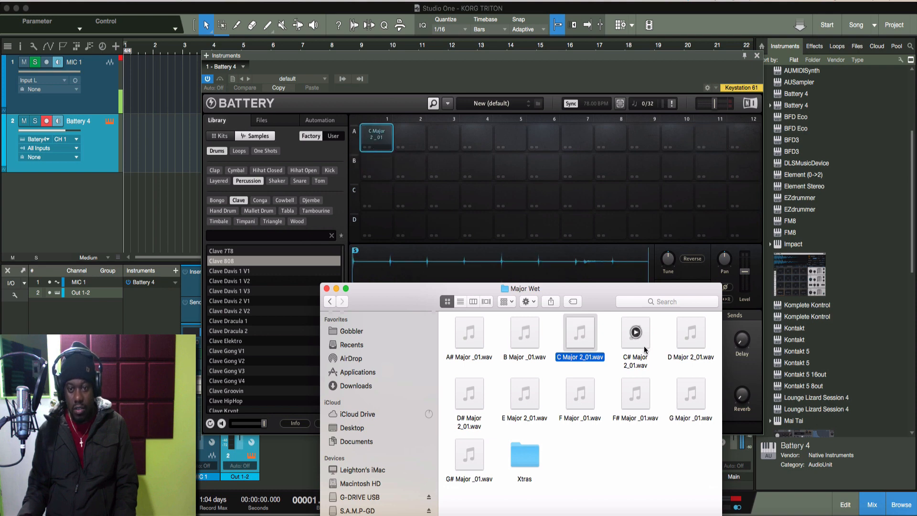
{"action": "left_click_drag", "start_coordinate": [643, 348], "coordinate": [409, 139]}
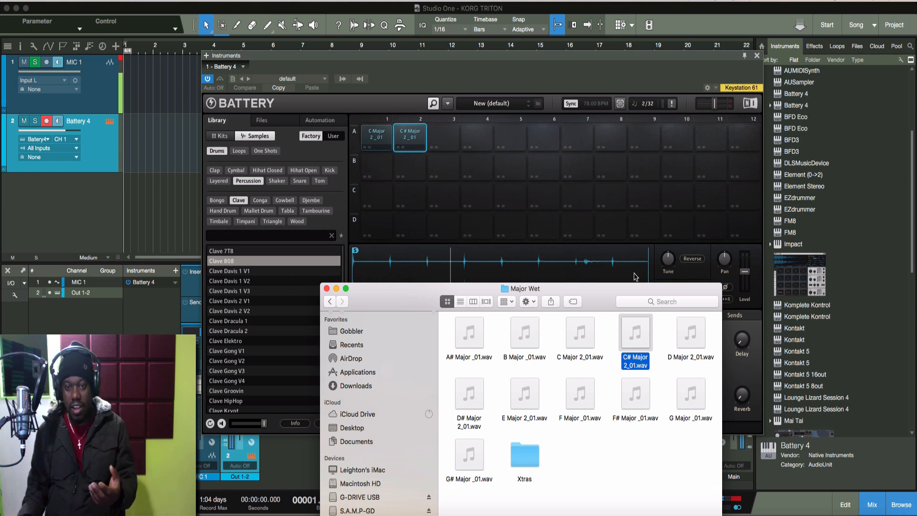
{"action": "mouse_move", "coordinate": [699, 339]}
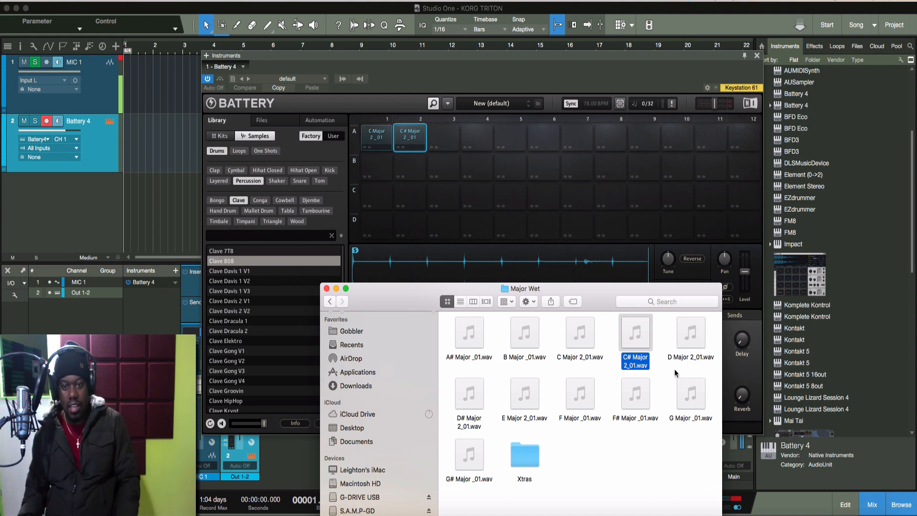
{"action": "left_click_drag", "start_coordinate": [697, 347], "coordinate": [443, 138]}
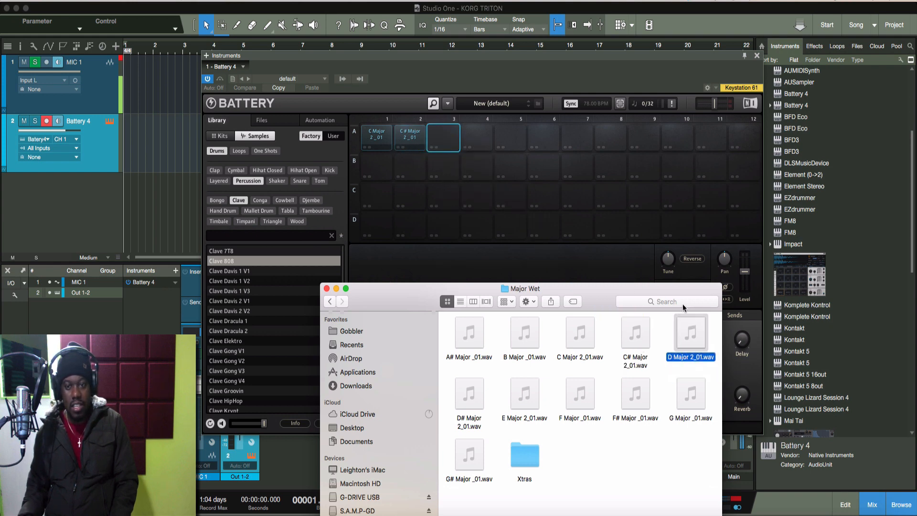
{"action": "left_click_drag", "start_coordinate": [703, 340], "coordinate": [456, 141]}
{"action": "left_click_drag", "start_coordinate": [470, 396], "coordinate": [477, 139]}
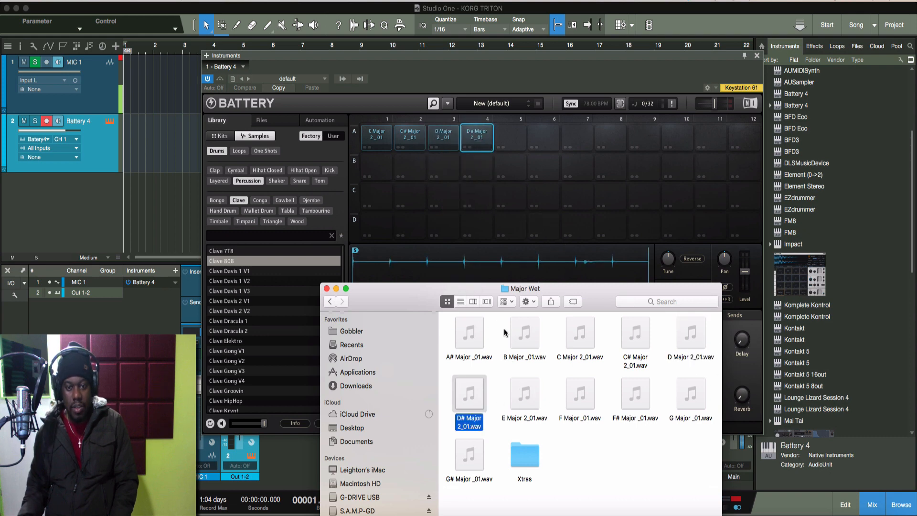
Load the E, F, F#, G, G# and A# Major samples in order into cells A5 to A10.
{"action": "left_click_drag", "start_coordinate": [520, 407], "coordinate": [497, 147]}
{"action": "left_click_drag", "start_coordinate": [572, 408], "coordinate": [544, 138]}
{"action": "left_click_drag", "start_coordinate": [636, 405], "coordinate": [577, 139]}
{"action": "left_click_drag", "start_coordinate": [695, 408], "coordinate": [611, 140]}
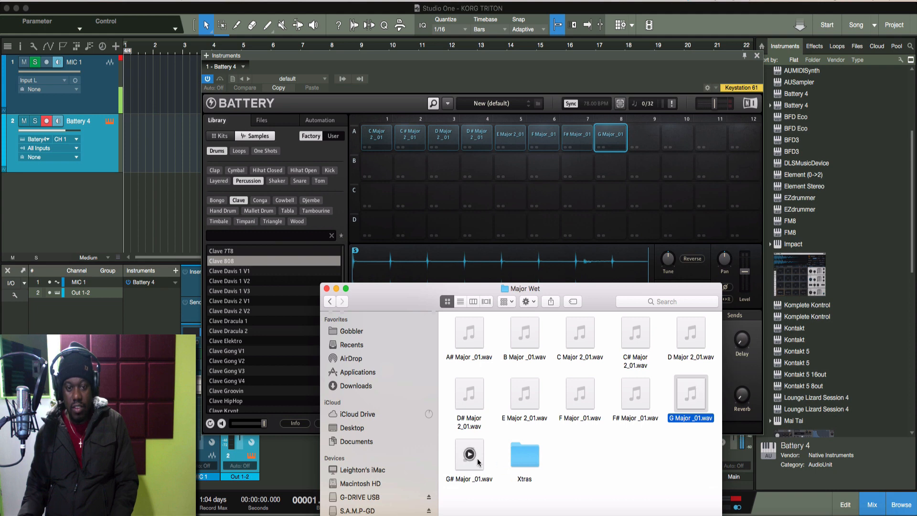
{"action": "left_click_drag", "start_coordinate": [469, 451], "coordinate": [652, 140]}
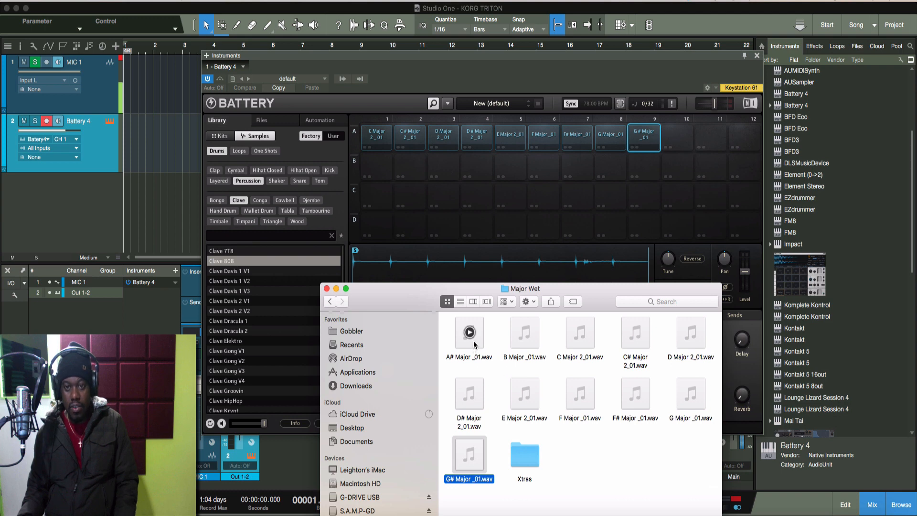
{"action": "mouse_move", "coordinate": [694, 338]}
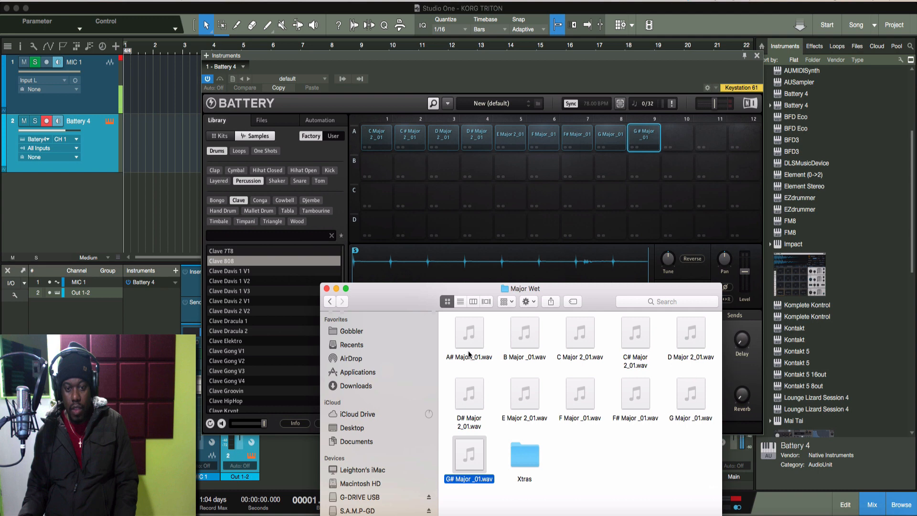
{"action": "left_click_drag", "start_coordinate": [468, 355], "coordinate": [683, 143]}
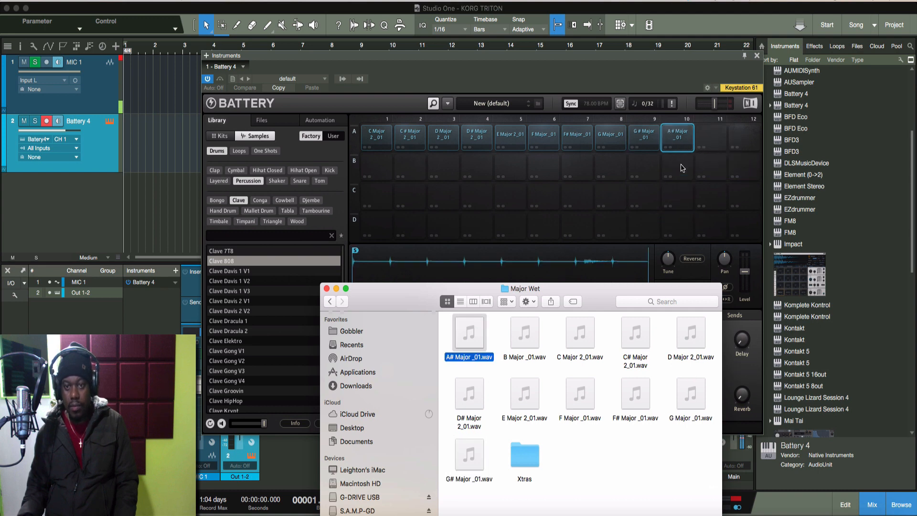
Load A# Major _01.wav into cell A11 and B Major _01.wav into cell A12.
{"action": "left_click", "coordinate": [724, 267]}
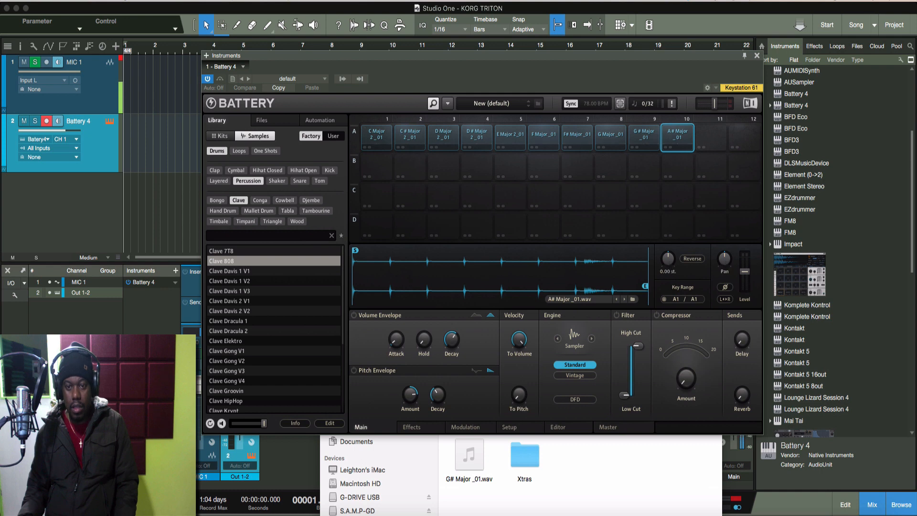
{"action": "left_click", "coordinate": [586, 490]}
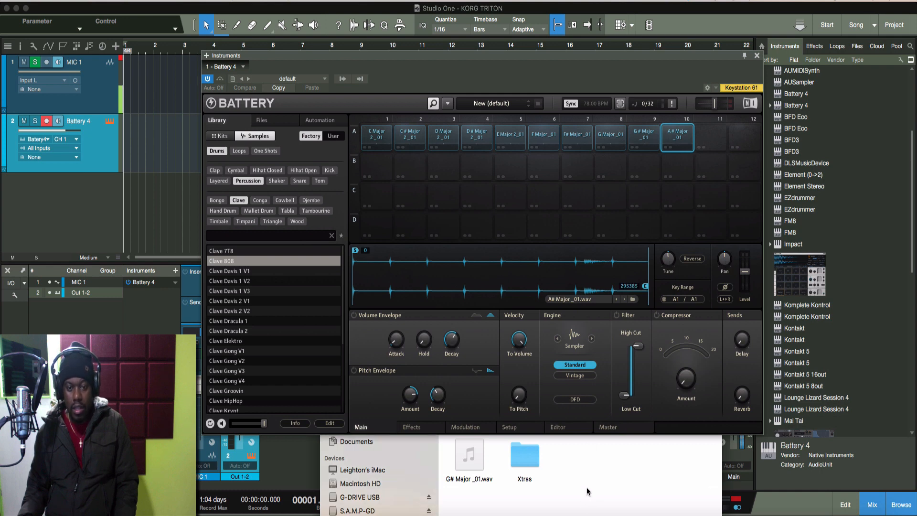
{"action": "left_click_drag", "start_coordinate": [640, 286], "coordinate": [644, 191]}
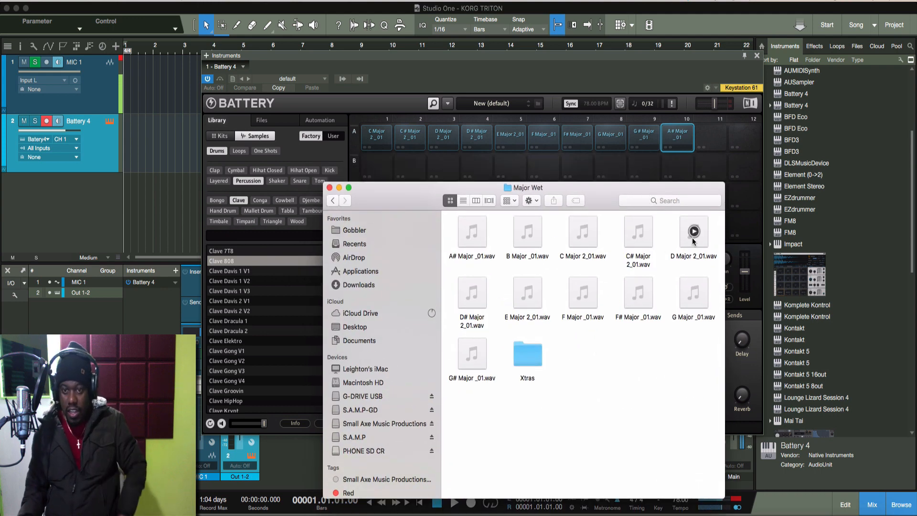
{"action": "mouse_move", "coordinate": [639, 245]}
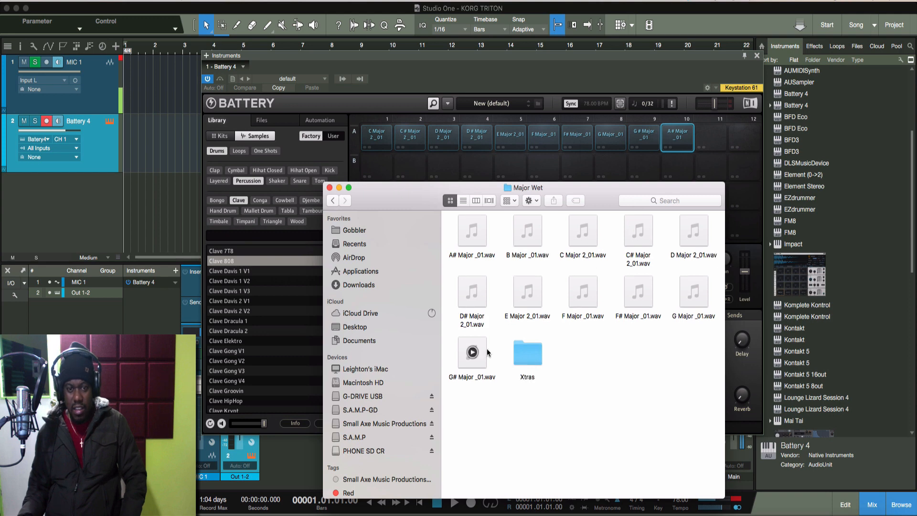
{"action": "left_click_drag", "start_coordinate": [473, 239], "coordinate": [710, 138]}
{"action": "left_click_drag", "start_coordinate": [529, 247], "coordinate": [744, 139]}
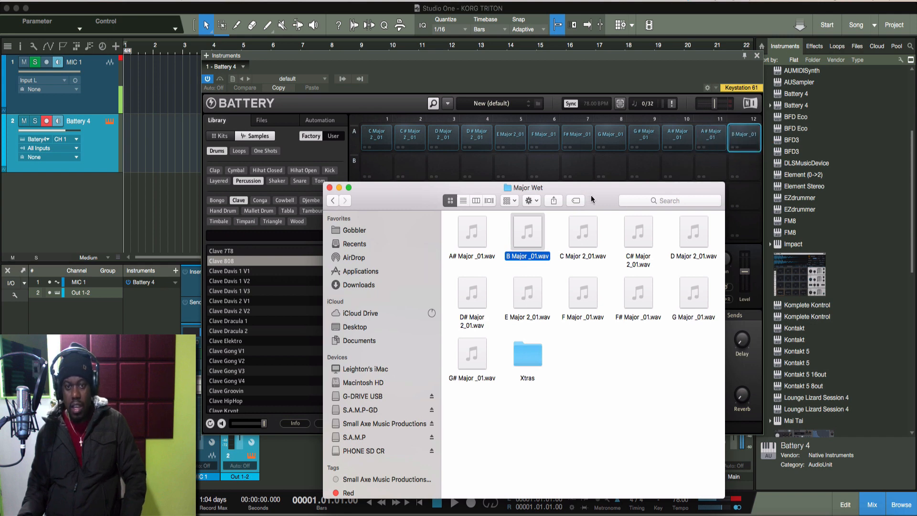
Select all twelve sample cells in row A and duplicate them from cell C12 onward into row D.
{"action": "left_click_drag", "start_coordinate": [594, 200], "coordinate": [575, 271]}
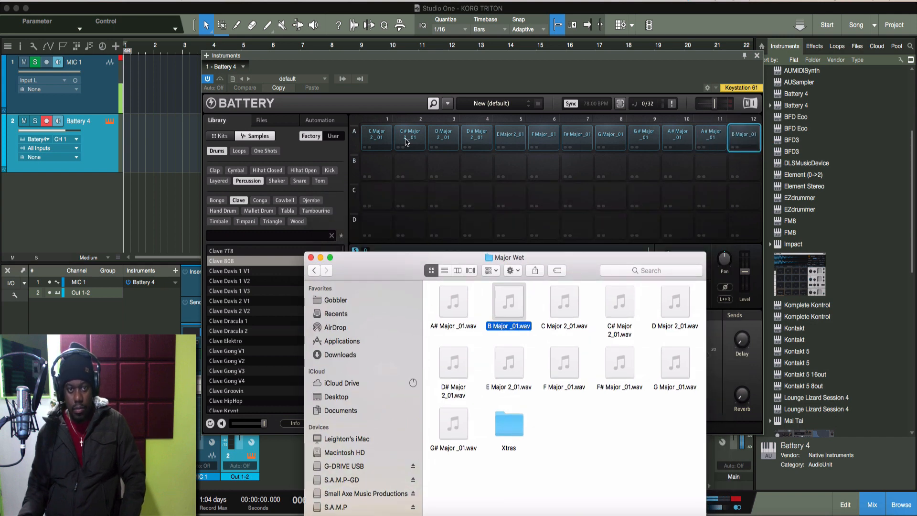
{"action": "left_click_drag", "start_coordinate": [422, 257], "coordinate": [368, 309]}
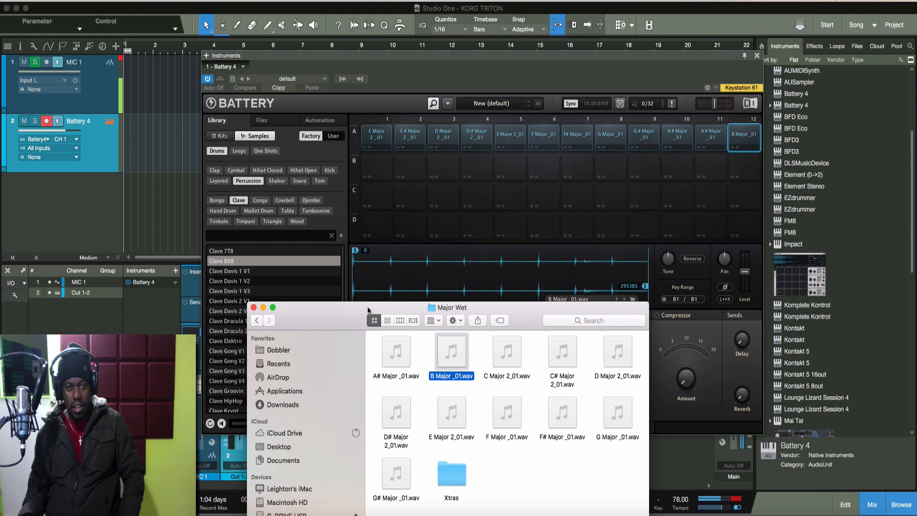
{"action": "left_click", "coordinate": [380, 140]}
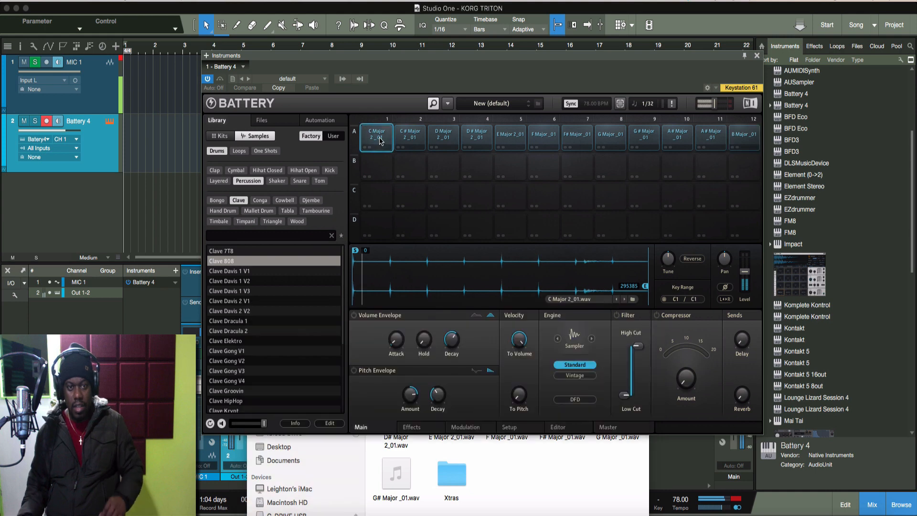
{"action": "left_click", "coordinate": [752, 140]}
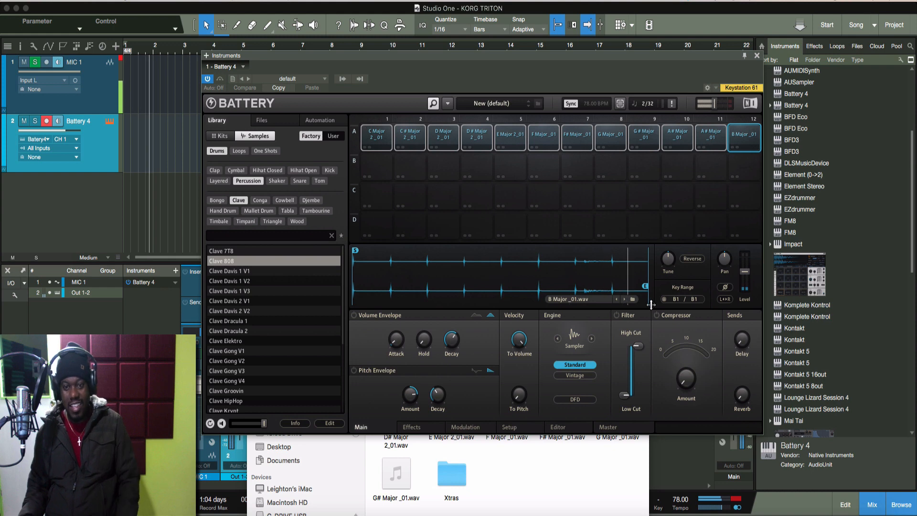
{"action": "mouse_move", "coordinate": [408, 467]}
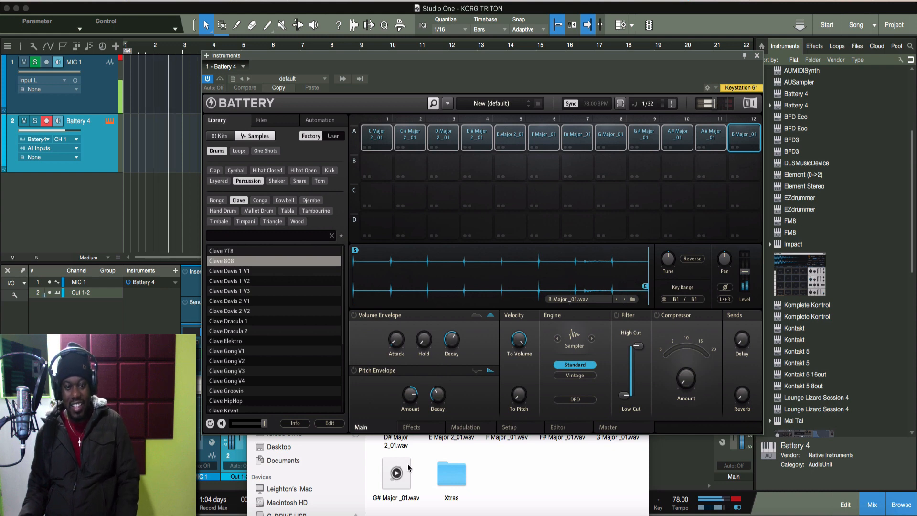
{"action": "left_click", "coordinate": [683, 464]}
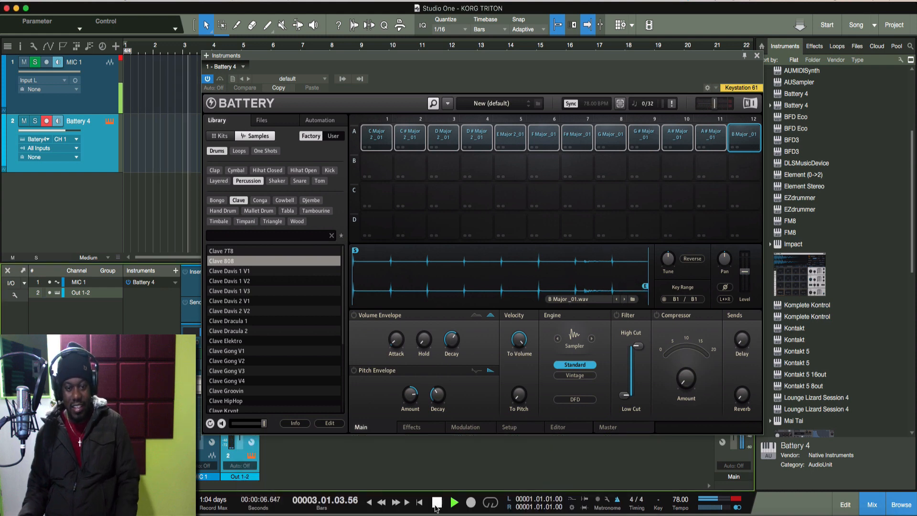
{"action": "left_click", "coordinate": [436, 504]}
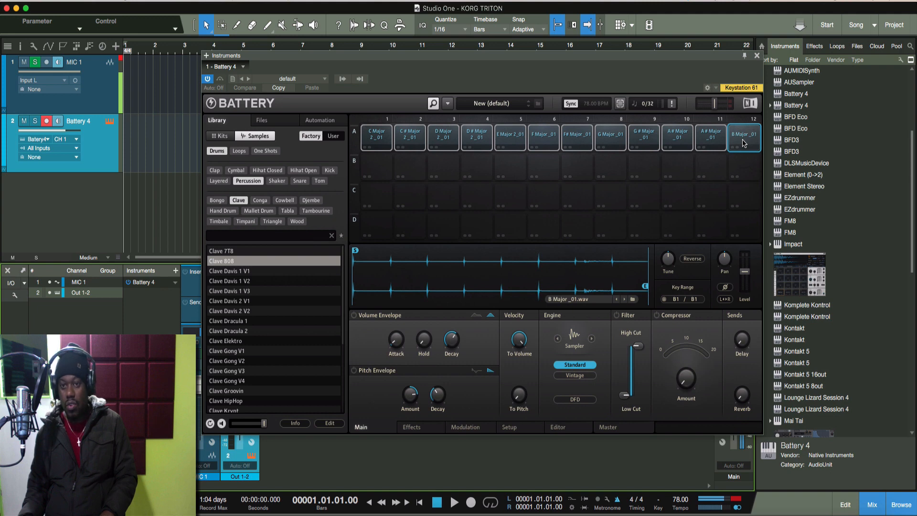
{"action": "left_click_drag", "start_coordinate": [743, 143], "coordinate": [744, 189]}
{"action": "left_click_drag", "start_coordinate": [746, 196], "coordinate": [738, 196]}
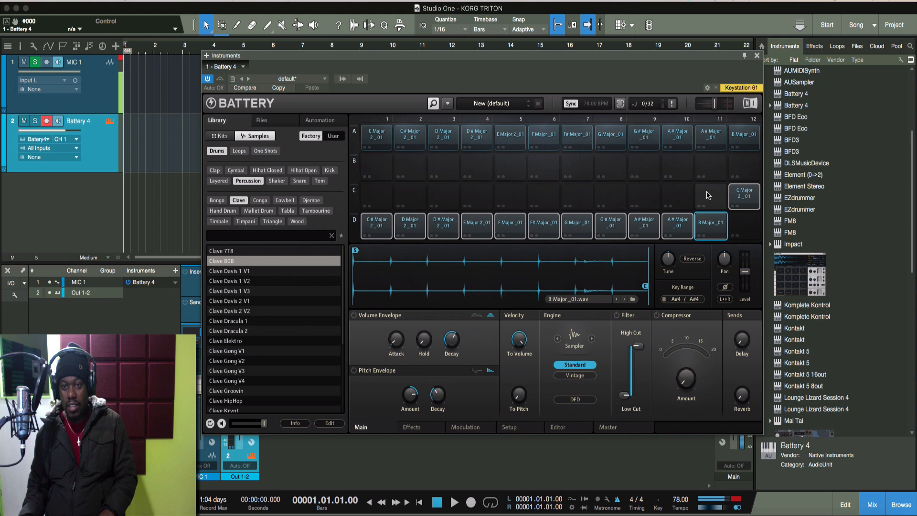
Move the C Major cell from C12 to the empty cell D12.
{"action": "left_click", "coordinate": [715, 230]}
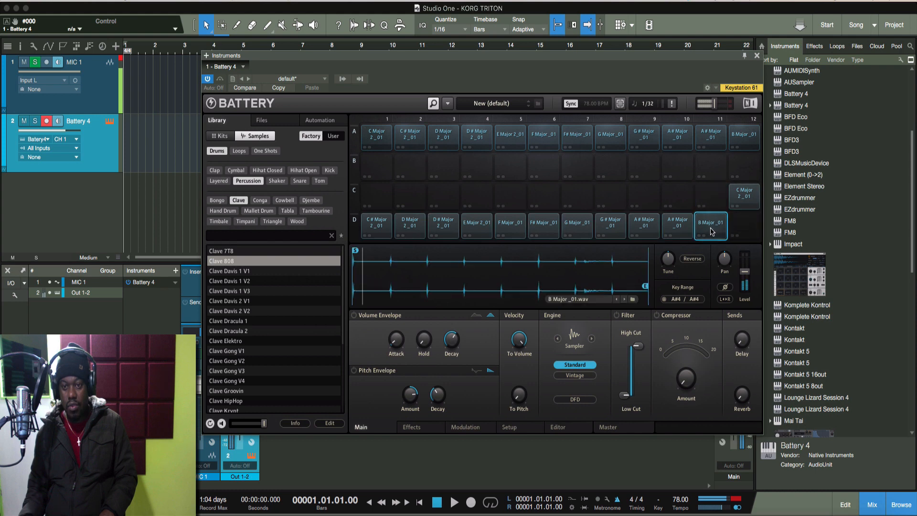
{"action": "left_click", "coordinate": [382, 234]}
{"action": "left_click", "coordinate": [747, 199]}
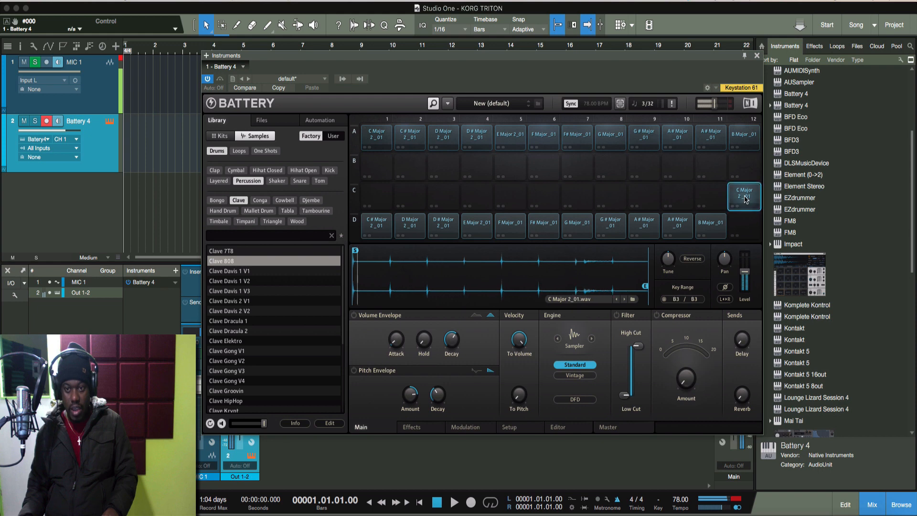
{"action": "left_click_drag", "start_coordinate": [747, 199], "coordinate": [744, 225]}
Duplicate the twelve row D cells one position back, starting at cell C12, and undo and redo the last change.
{"action": "left_click", "coordinate": [379, 229]}
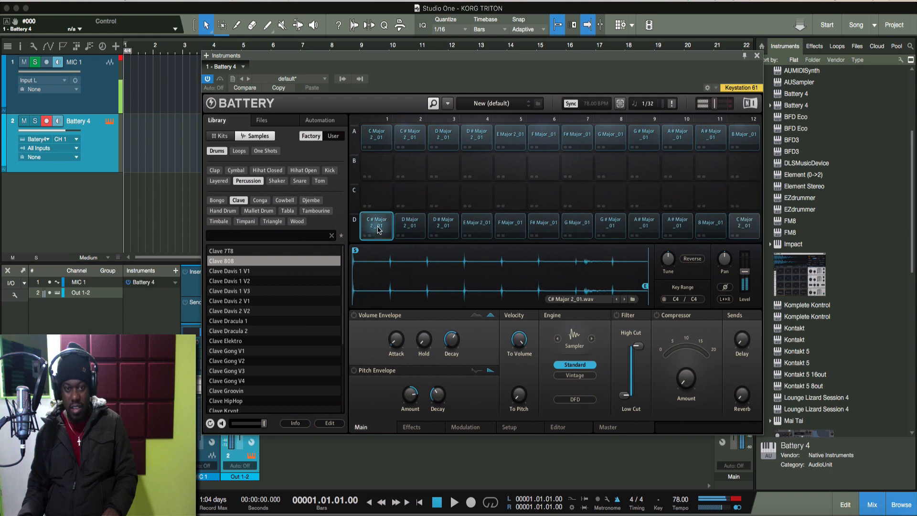
{"action": "left_click", "coordinate": [739, 231]}
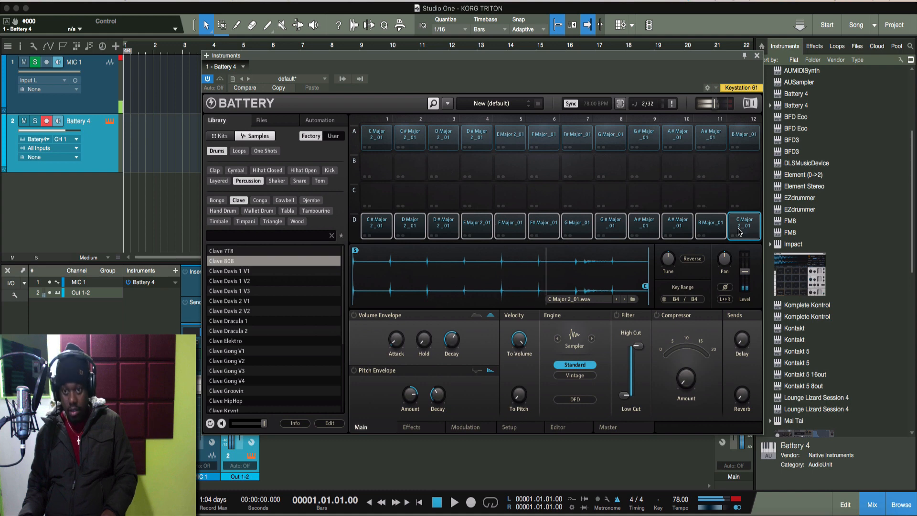
{"action": "mouse_move", "coordinate": [735, 234]}
{"action": "left_mouse_down"}
{"action": "mouse_move", "coordinate": [739, 213]}
{"action": "mouse_move", "coordinate": [743, 239]}
{"action": "left_mouse_up"}
{"action": "key", "text": "super+z"}
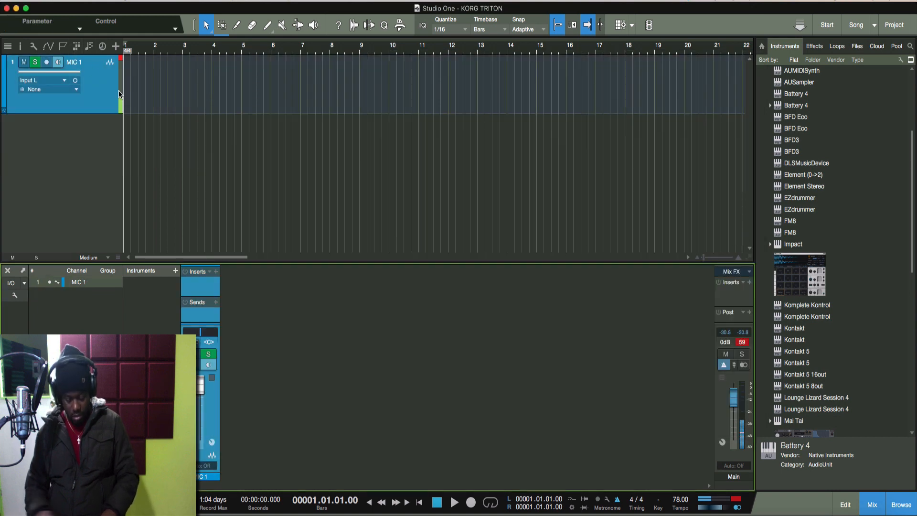
{"action": "key", "text": "super+shift+z"}
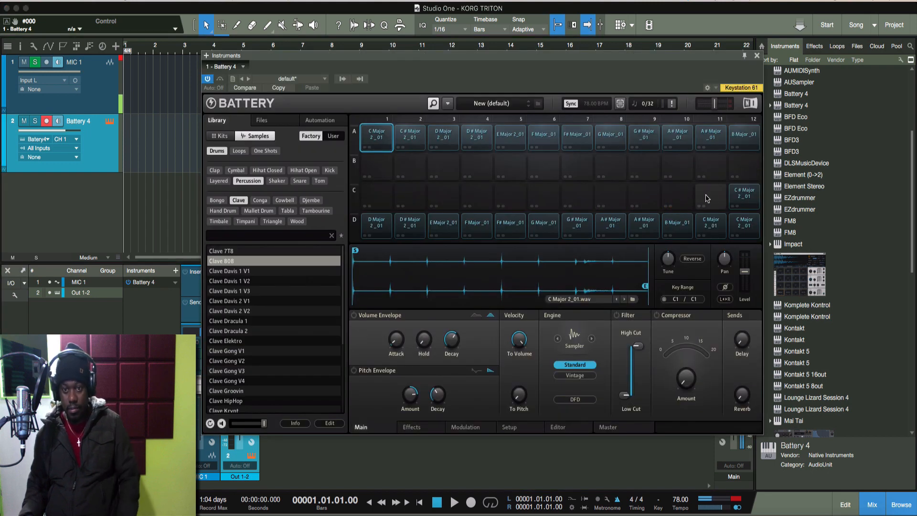
Cut the C# Major sample cell from C12.
{"action": "left_click", "coordinate": [743, 197]}
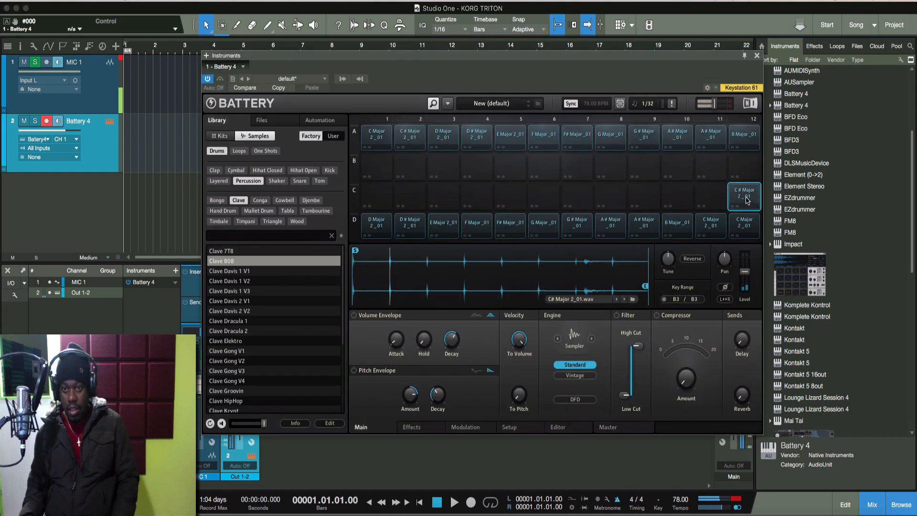
{"action": "right_click", "coordinate": [742, 198]}
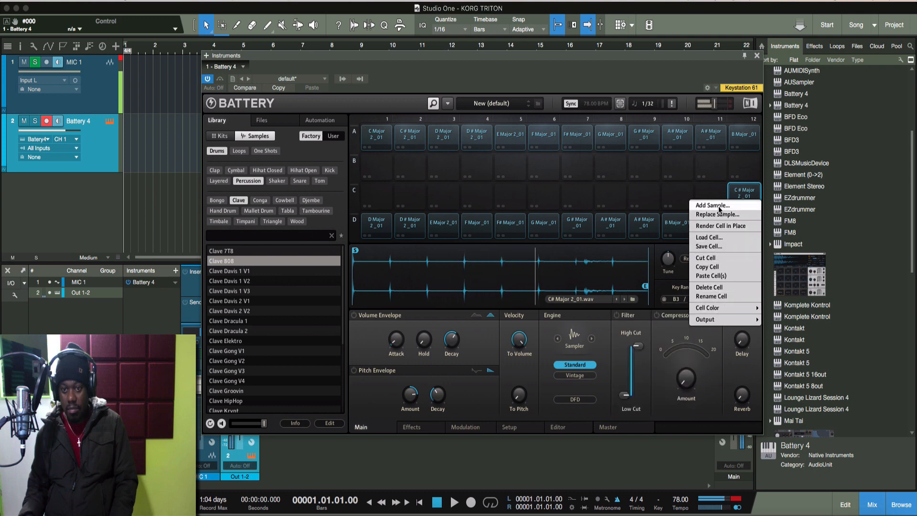
{"action": "left_click", "coordinate": [715, 257]}
Select all twelve sample cells in row D and delete them.
{"action": "left_click", "coordinate": [743, 225]}
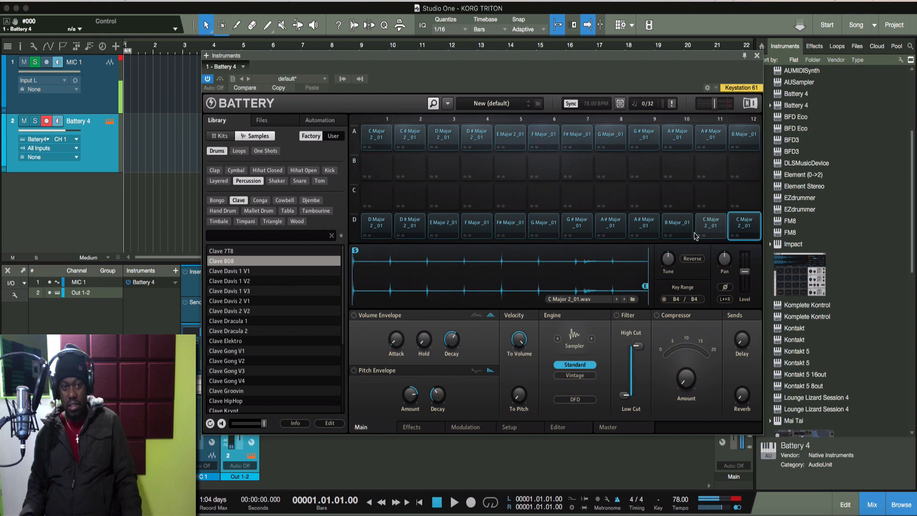
{"action": "left_click", "coordinate": [747, 225]}
{"action": "left_click", "coordinate": [378, 224]}
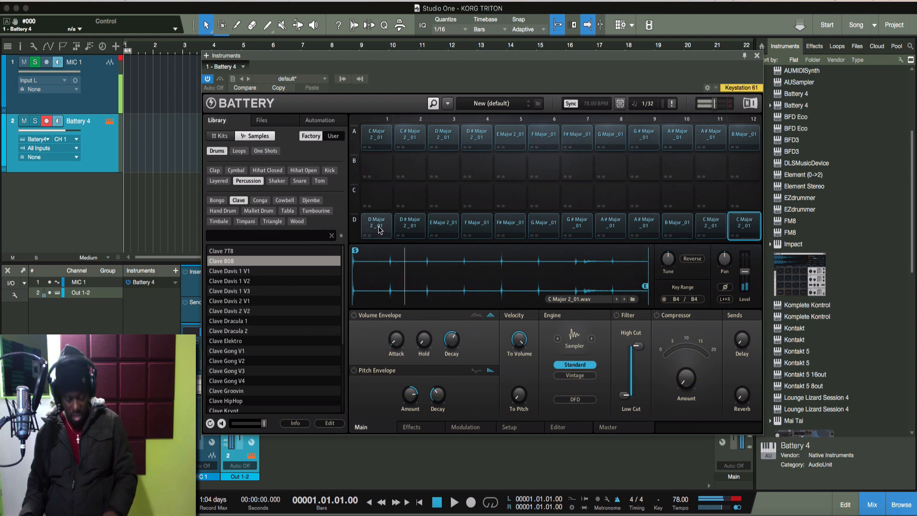
{"action": "right_click", "coordinate": [445, 228]}
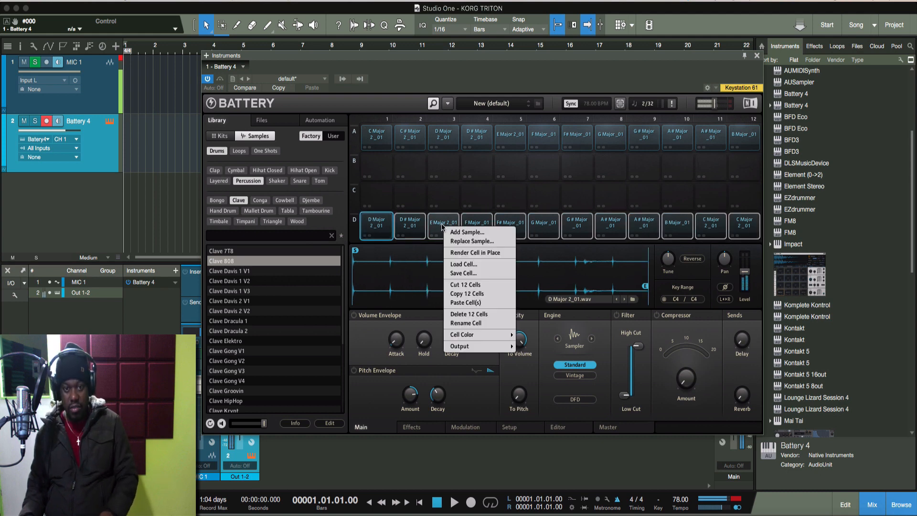
{"action": "left_click", "coordinate": [461, 253]}
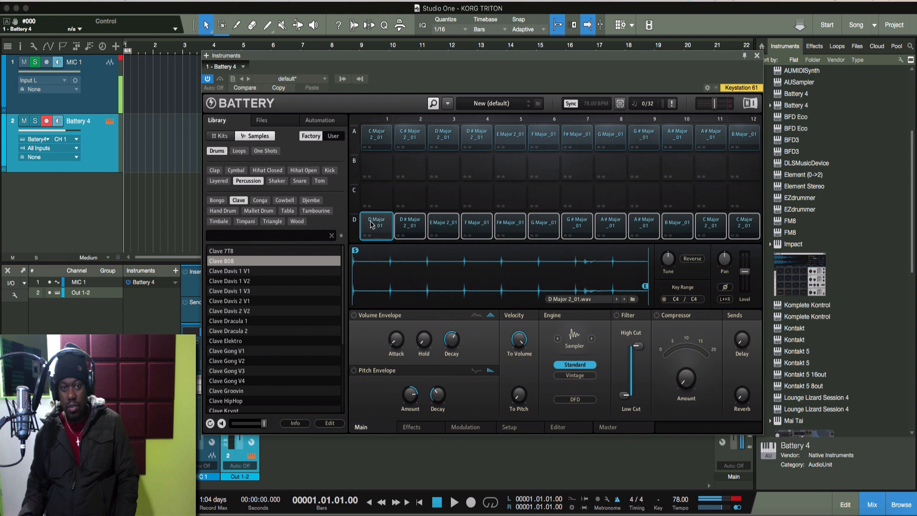
{"action": "left_click", "coordinate": [383, 231]}
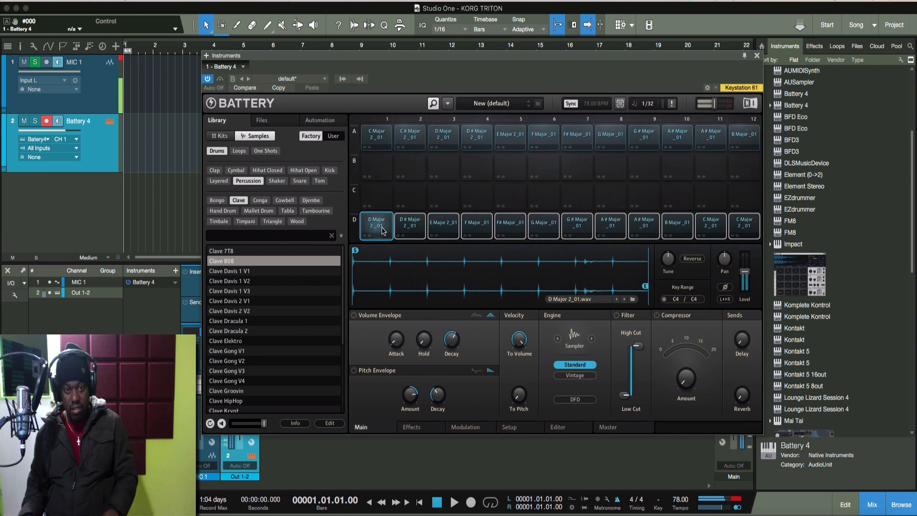
{"action": "right_click", "coordinate": [383, 231]}
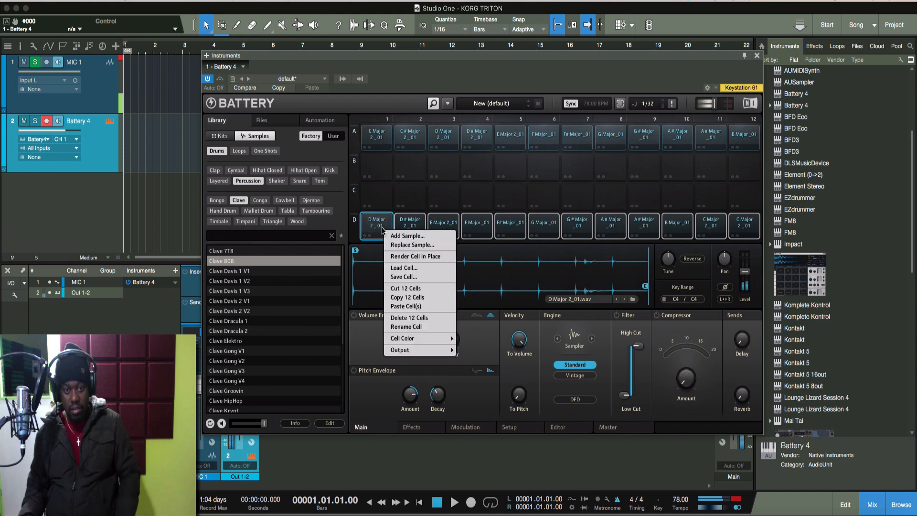
{"action": "left_click", "coordinate": [409, 317]}
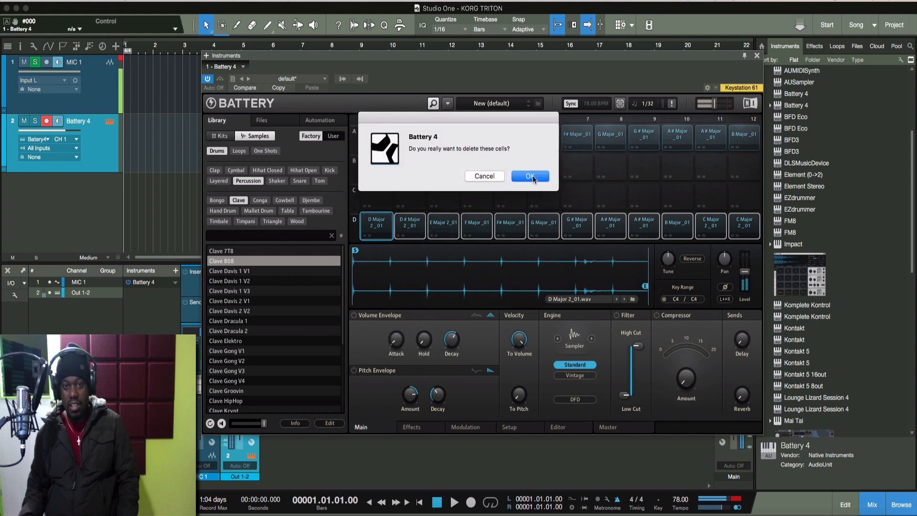
{"action": "left_click", "coordinate": [530, 176]}
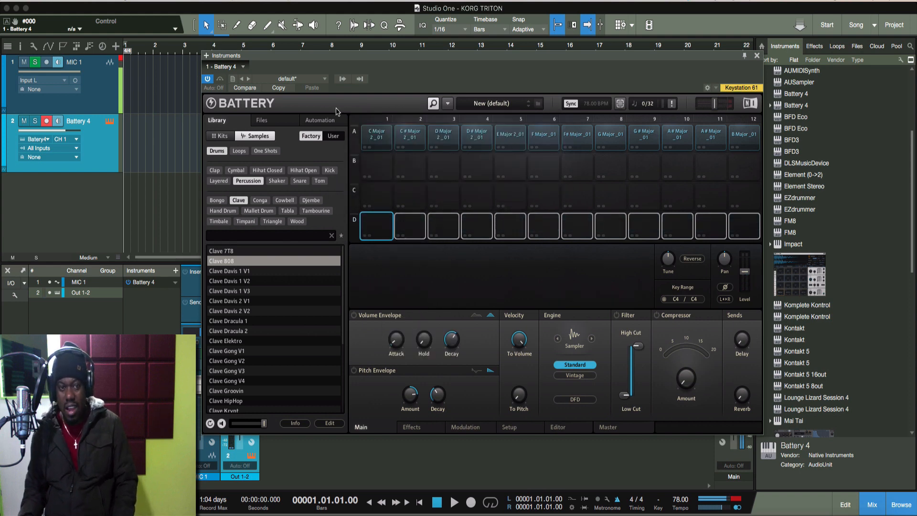
Select the twelve major chord cells in row A and duplicate them into row D, starting at cell D1.
{"action": "mouse_move", "coordinate": [697, 383]}
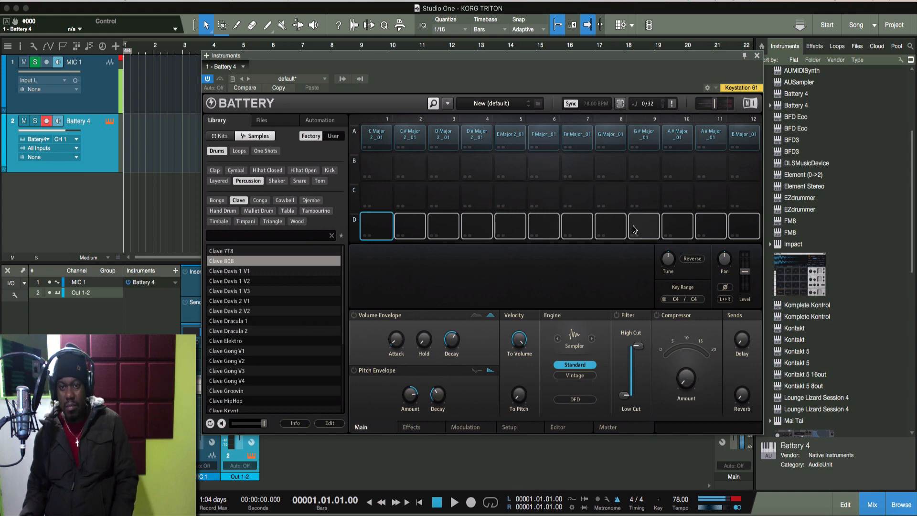
{"action": "left_click", "coordinate": [635, 200]}
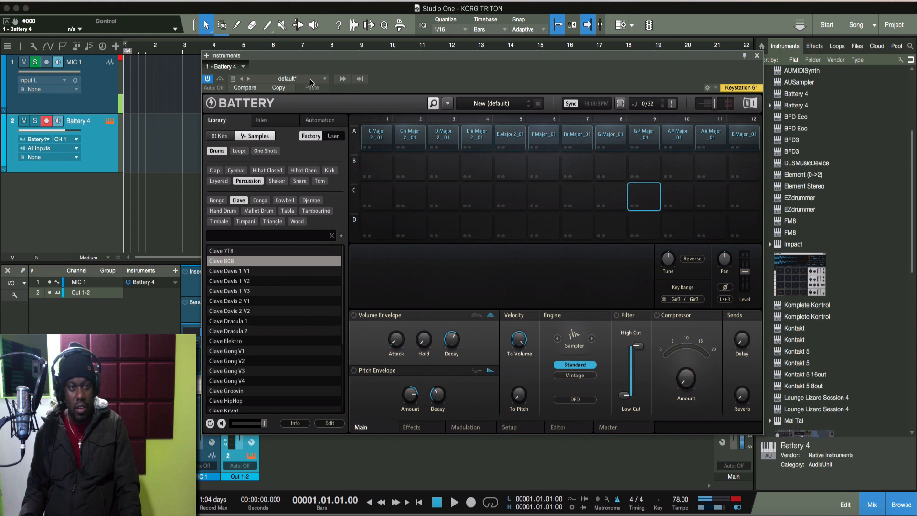
{"action": "left_click", "coordinate": [378, 133]}
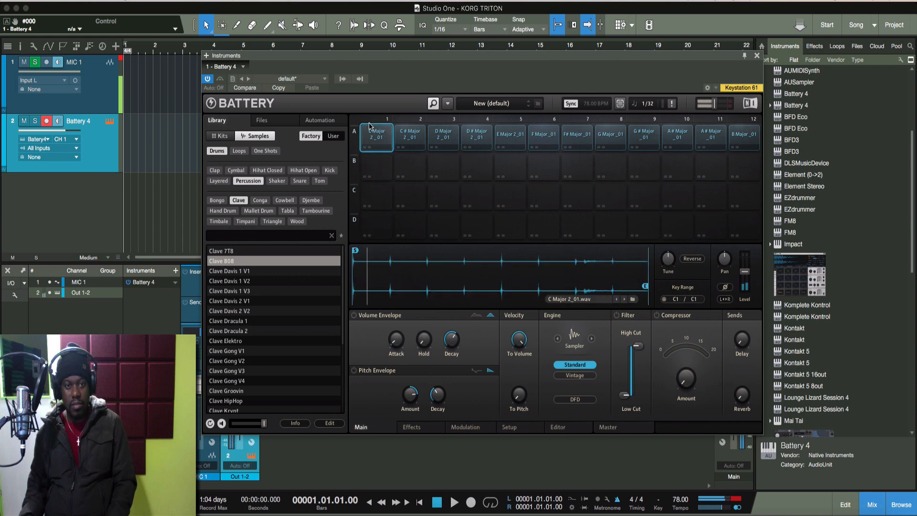
{"action": "left_click", "coordinate": [734, 140]}
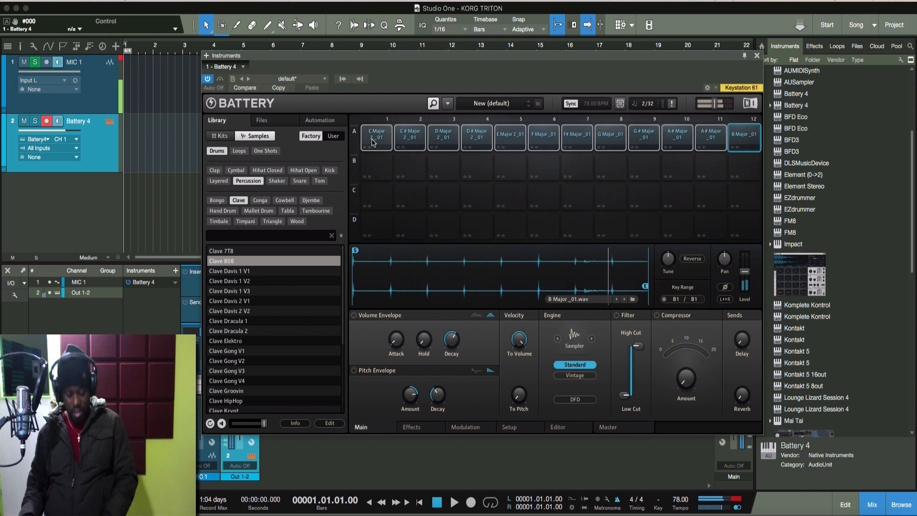
{"action": "left_click_drag", "start_coordinate": [373, 142], "coordinate": [371, 232]}
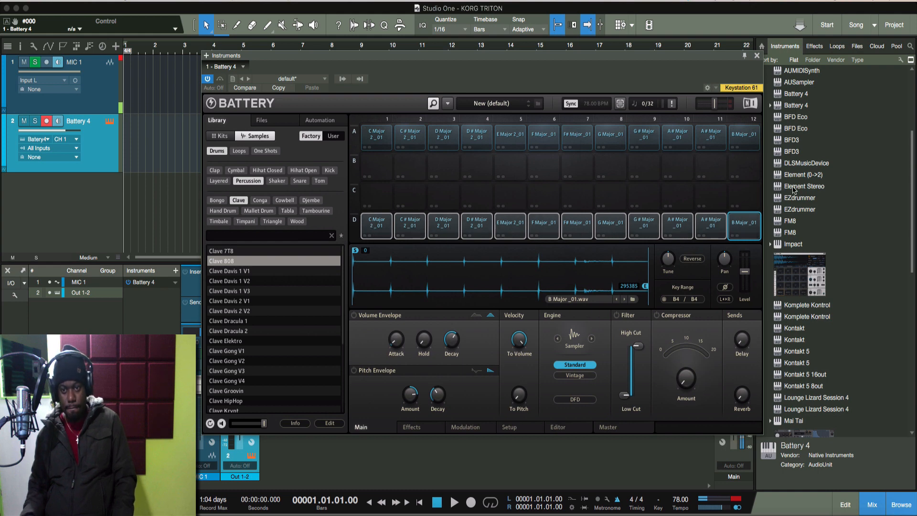
Try moving the C# Major cell from D2 to C1, and put it back in D2.
{"action": "left_click", "coordinate": [744, 167]}
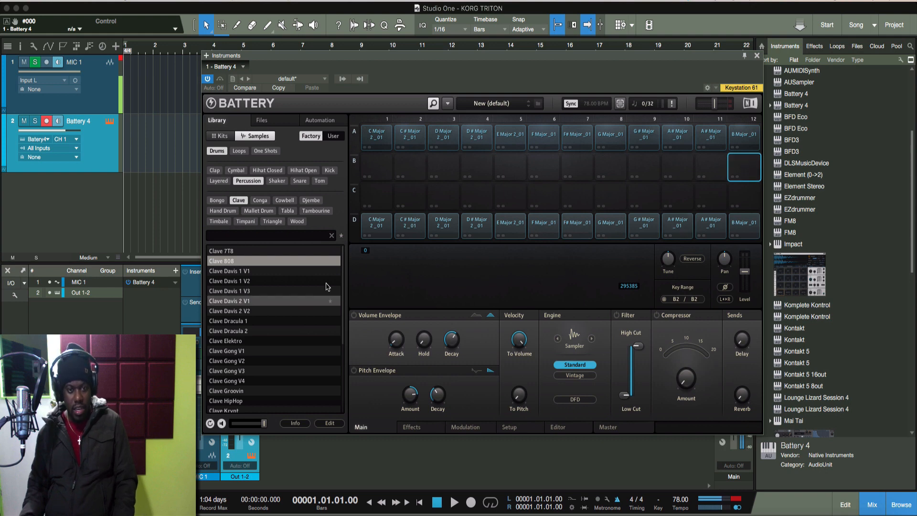
{"action": "left_click_drag", "start_coordinate": [409, 224], "coordinate": [377, 195]}
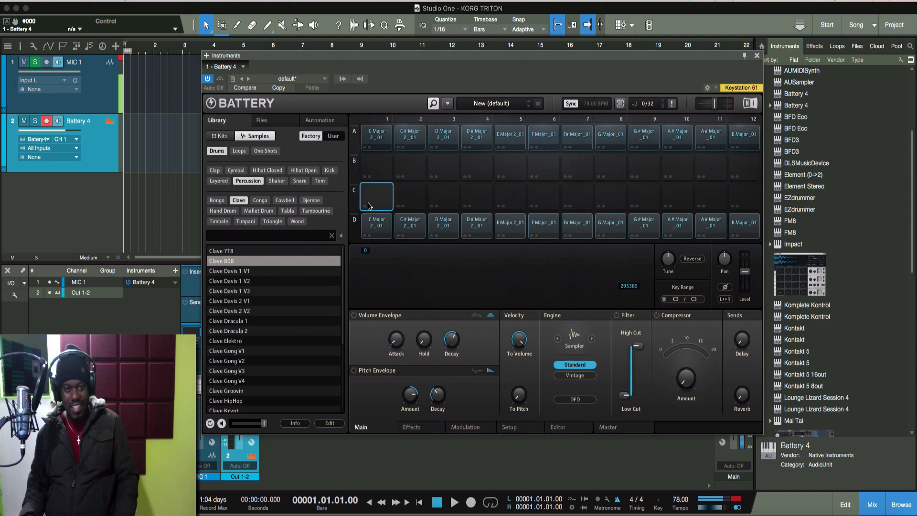
{"action": "left_click", "coordinate": [409, 233]}
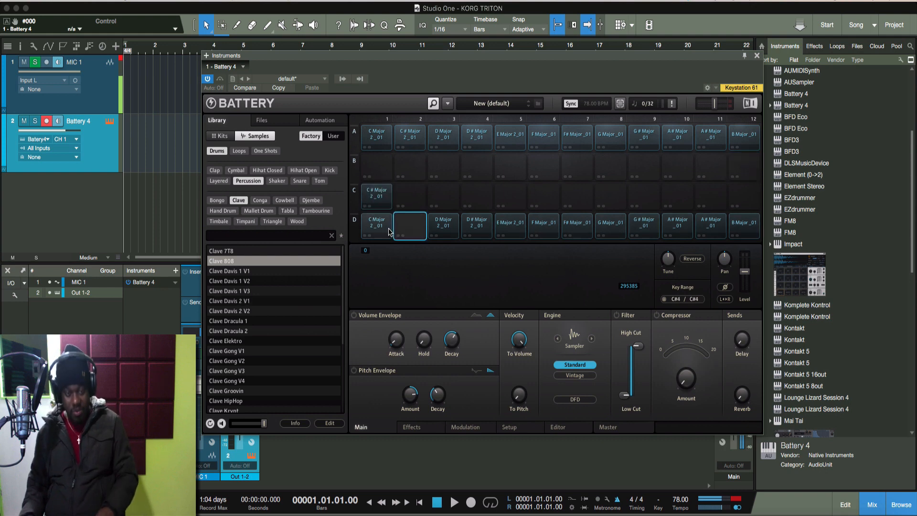
{"action": "left_click_drag", "start_coordinate": [379, 197], "coordinate": [409, 225]}
Select the twelve major chord cells in row D and move them up into row C, starting at cell C1.
{"action": "left_click", "coordinate": [388, 229]}
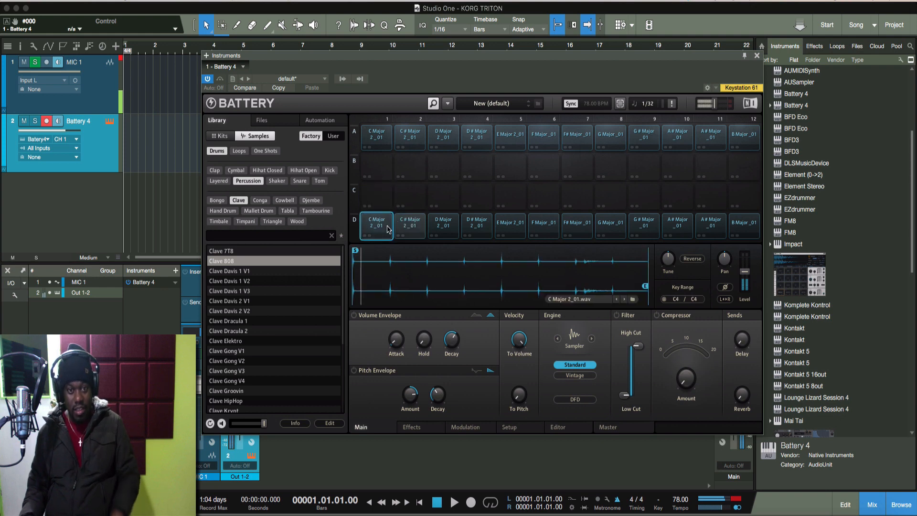
{"action": "left_click", "coordinate": [745, 230], "text": "shift"}
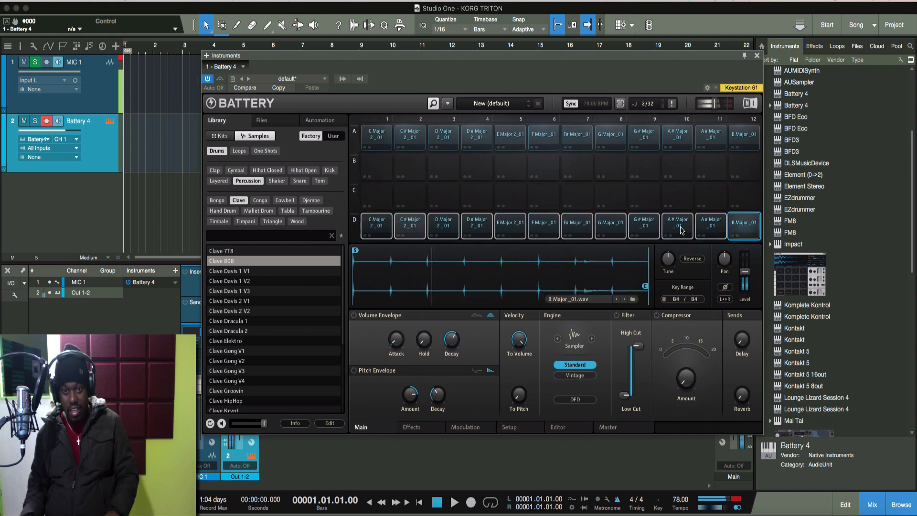
{"action": "left_click", "coordinate": [377, 226]}
{"action": "left_click_drag", "start_coordinate": [377, 219], "coordinate": [378, 193]}
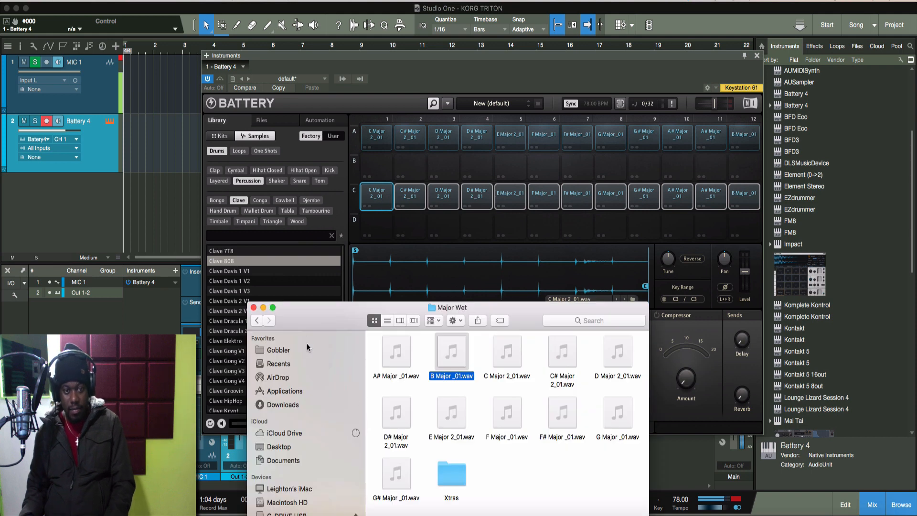
In Finder, go back to the JamChops Guitar folder and open Minor Chops, Minors Chop Wet, and its Minor W Chops 1 subfolder.
{"action": "left_click", "coordinate": [259, 321]}
{"action": "left_click", "coordinate": [258, 320]}
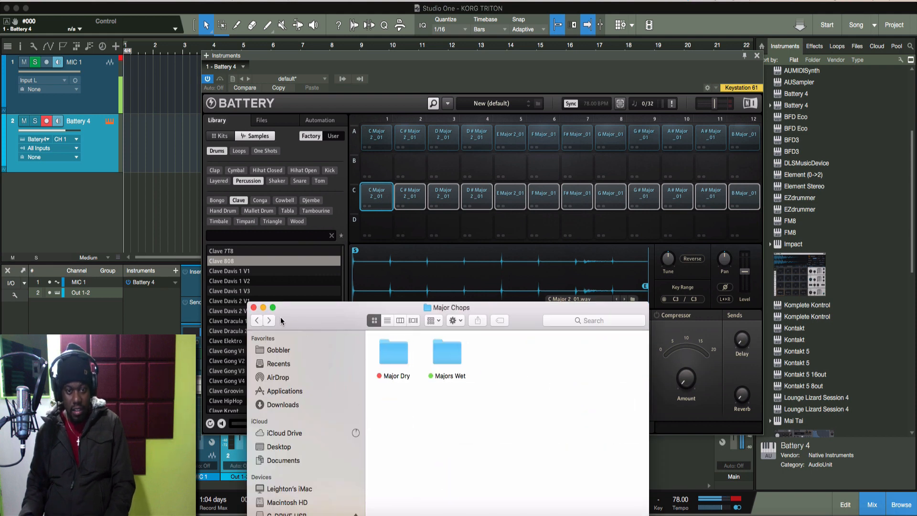
{"action": "left_click", "coordinate": [257, 321]}
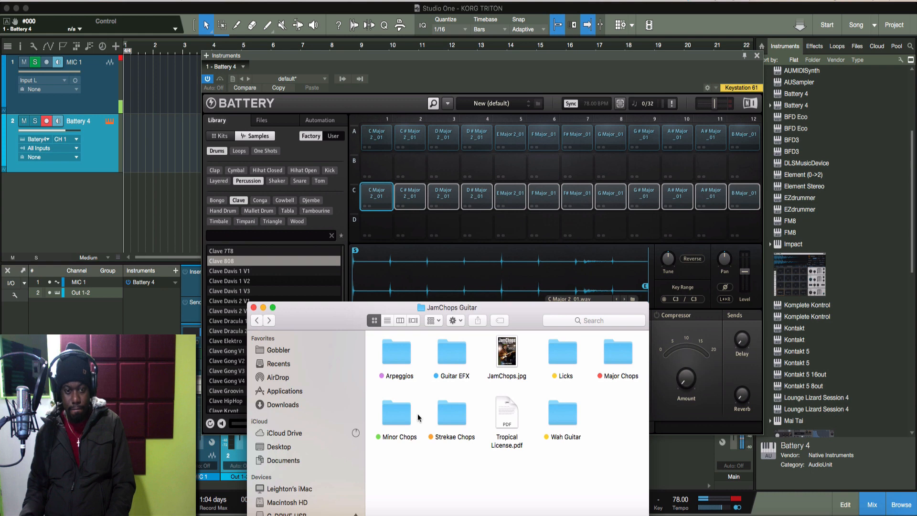
{"action": "double_click", "coordinate": [402, 417]}
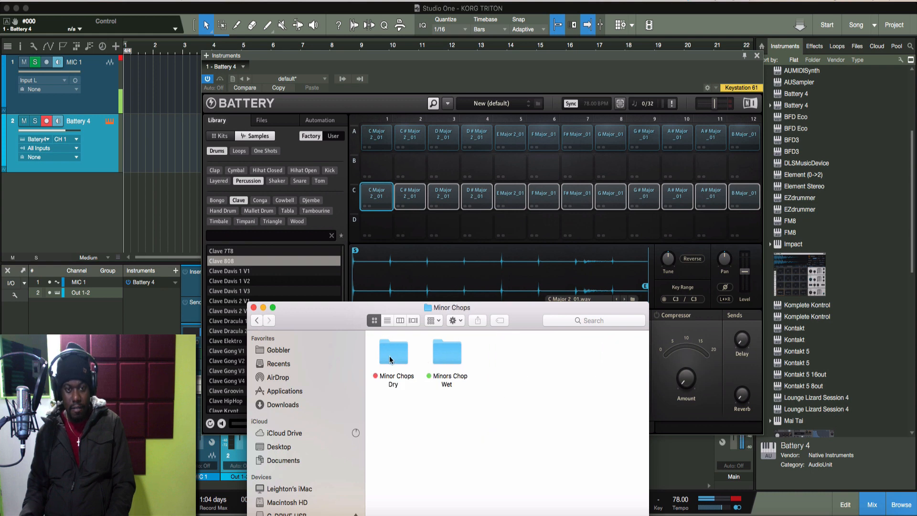
{"action": "double_click", "coordinate": [447, 358]}
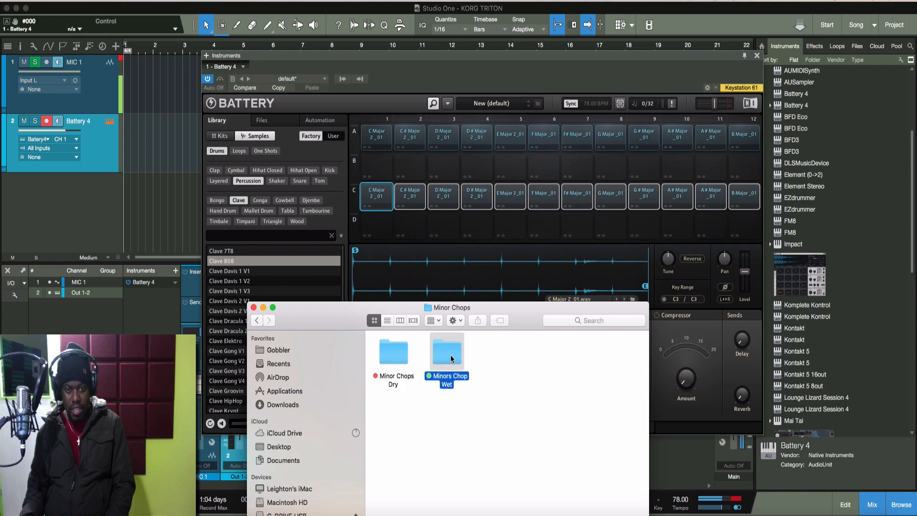
{"action": "double_click", "coordinate": [395, 356]}
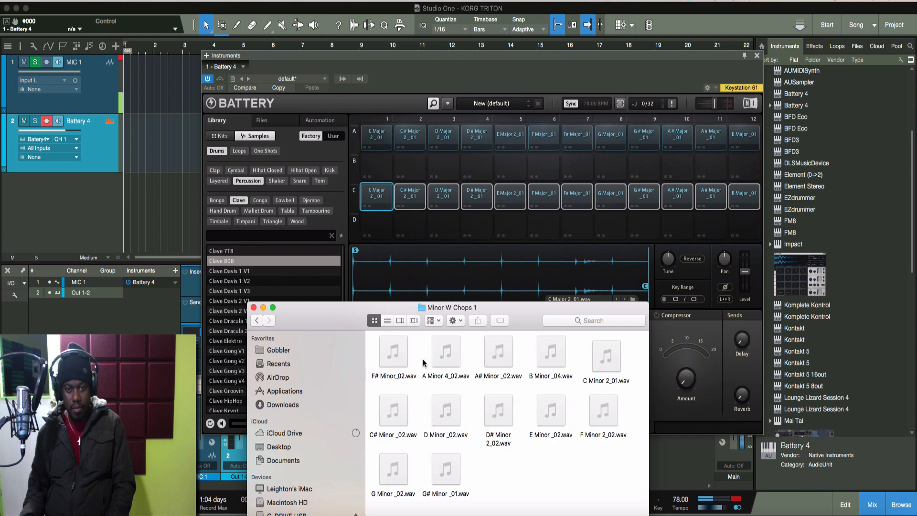
Load the C, C#, D, D#, E and F minor samples from the Minor W Chops 1 folder into cells B1 through B6.
{"action": "mouse_move", "coordinate": [446, 365]}
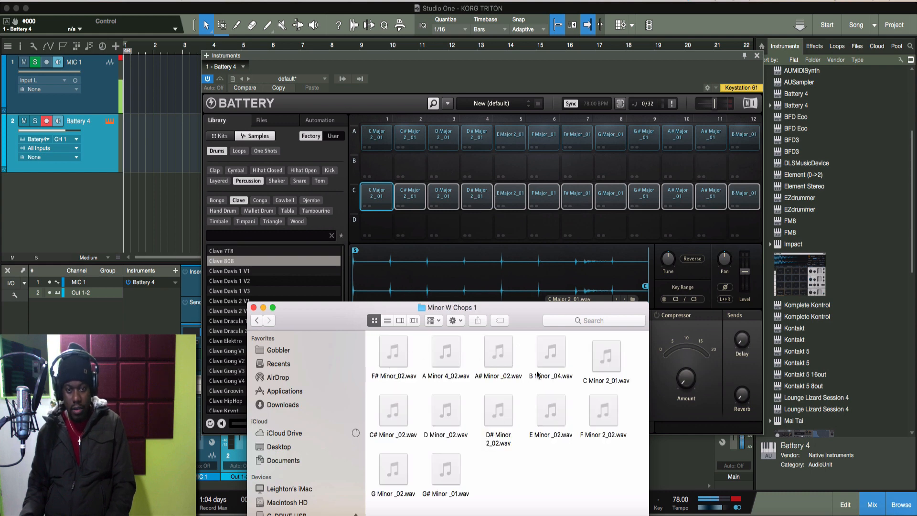
{"action": "left_click_drag", "start_coordinate": [594, 367], "coordinate": [371, 178]}
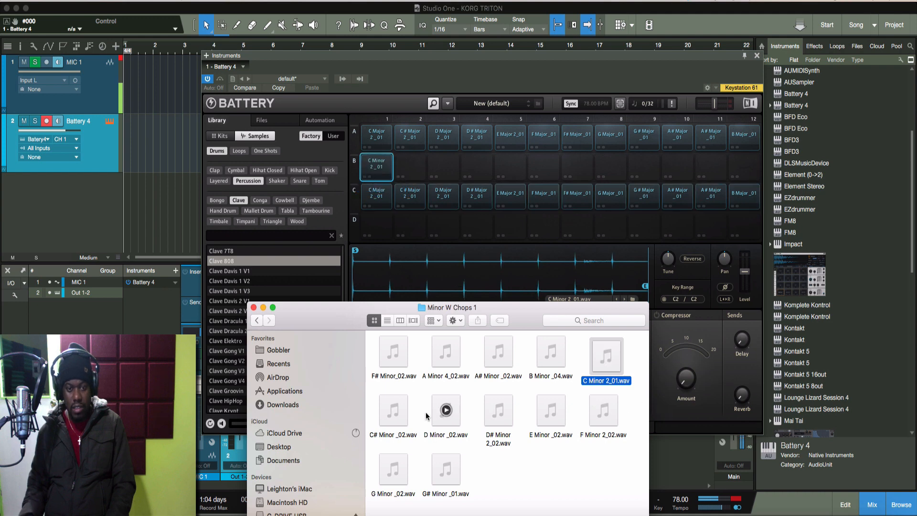
{"action": "left_click_drag", "start_coordinate": [393, 409], "coordinate": [423, 173]}
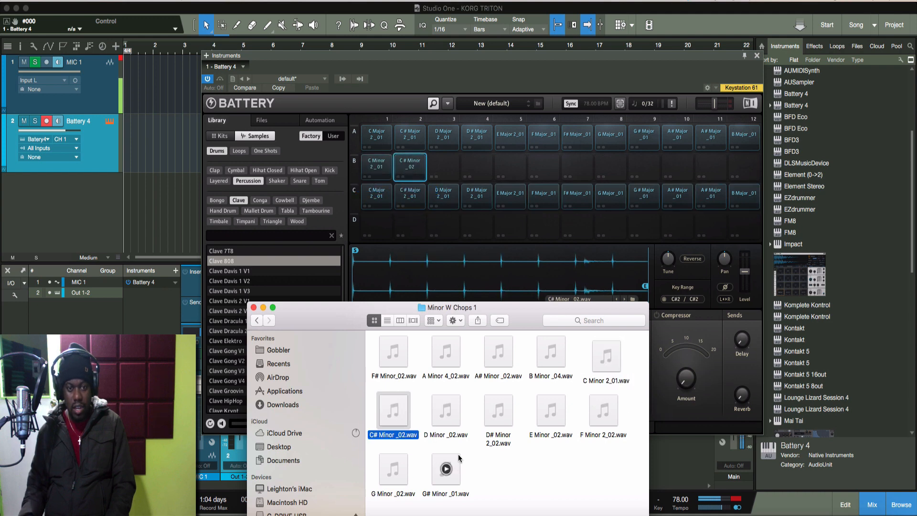
{"action": "left_click_drag", "start_coordinate": [445, 428], "coordinate": [444, 168]}
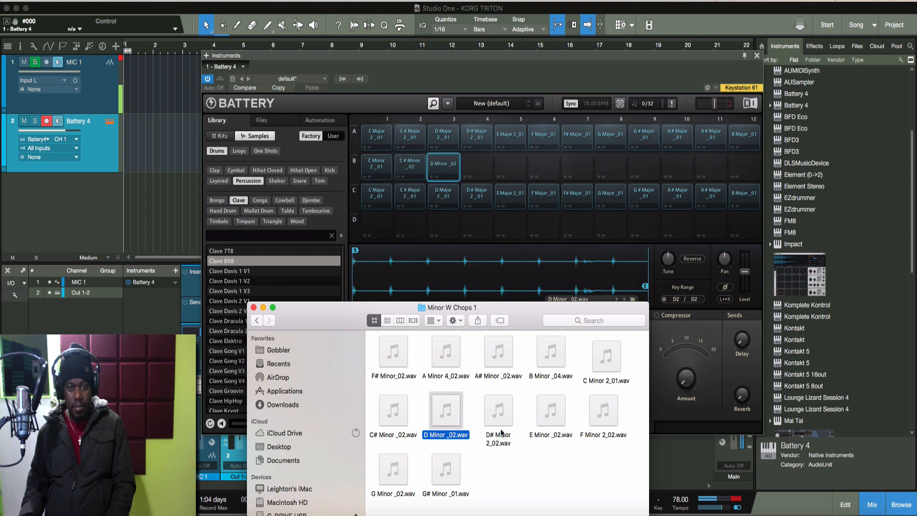
{"action": "left_click_drag", "start_coordinate": [501, 432], "coordinate": [476, 167]}
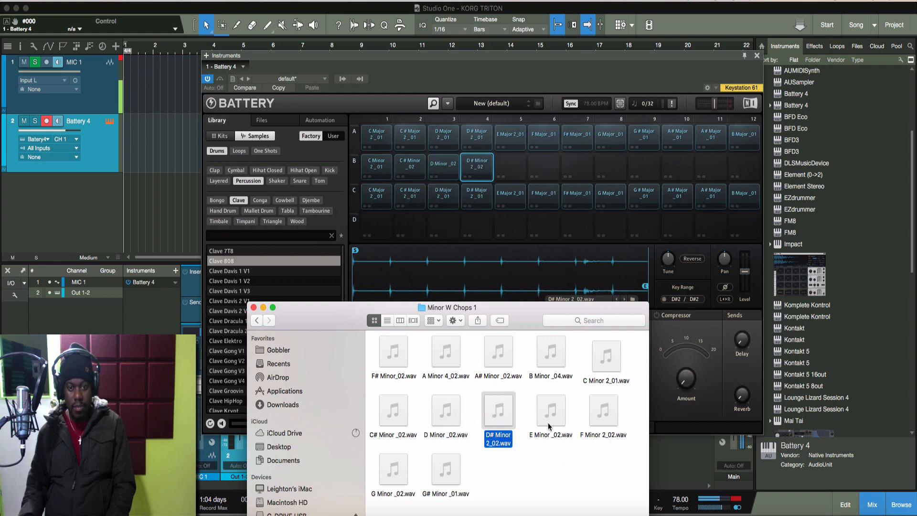
{"action": "left_click_drag", "start_coordinate": [549, 425], "coordinate": [509, 167]}
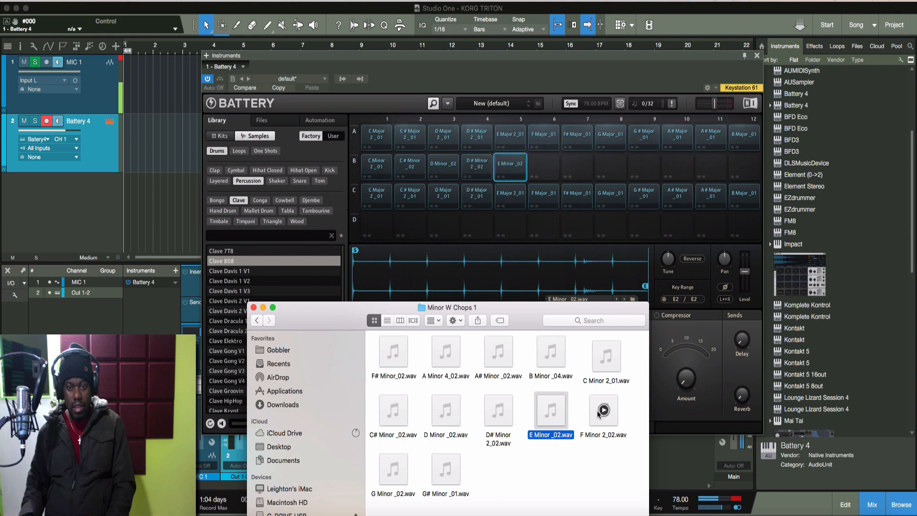
{"action": "left_click_drag", "start_coordinate": [598, 414], "coordinate": [543, 173]}
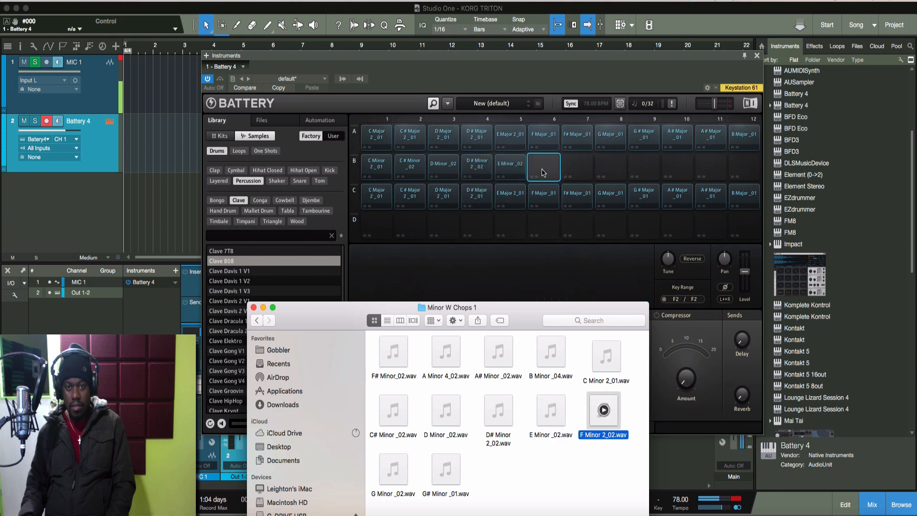
Load G Minor _02.wav and G# Minor _01.wav into row B and shift them one cell along to B8 and B9.
{"action": "left_click_drag", "start_coordinate": [405, 480], "coordinate": [578, 172]}
{"action": "left_click_drag", "start_coordinate": [449, 475], "coordinate": [615, 176]}
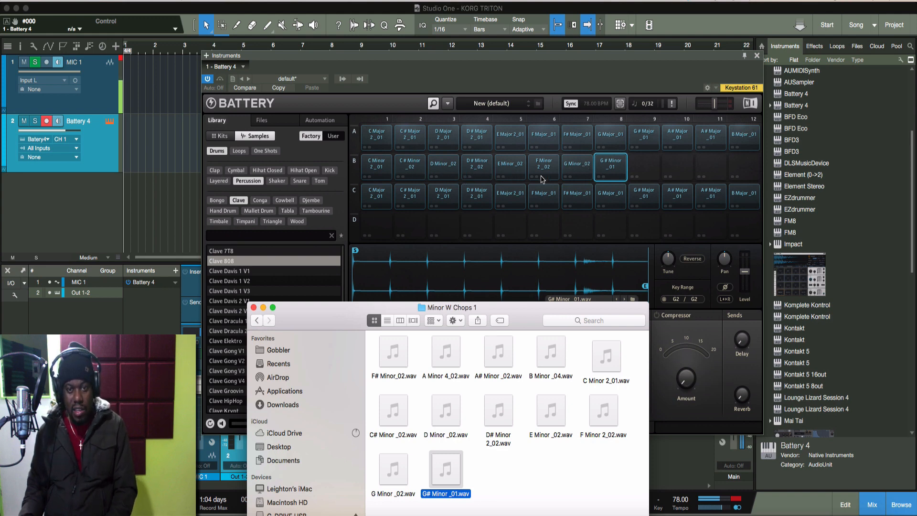
{"action": "mouse_move", "coordinate": [597, 177]}
{"action": "left_mouse_down"}
{"action": "mouse_move", "coordinate": [643, 168]}
{"action": "mouse_move", "coordinate": [580, 168]}
{"action": "mouse_move", "coordinate": [610, 168]}
{"action": "left_mouse_up"}
{"action": "left_click", "coordinate": [502, 468]}
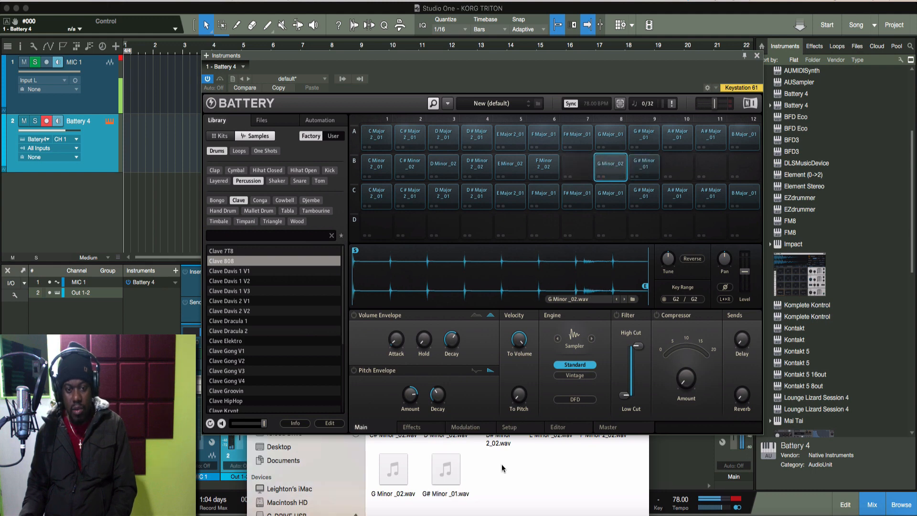
{"action": "left_click", "coordinate": [564, 471]}
Load the F#, A, A# and B minor samples from the Minor W Chops 1 folder into cells B7, B10, B11 and B12.
{"action": "left_click_drag", "start_coordinate": [393, 353], "coordinate": [573, 168]}
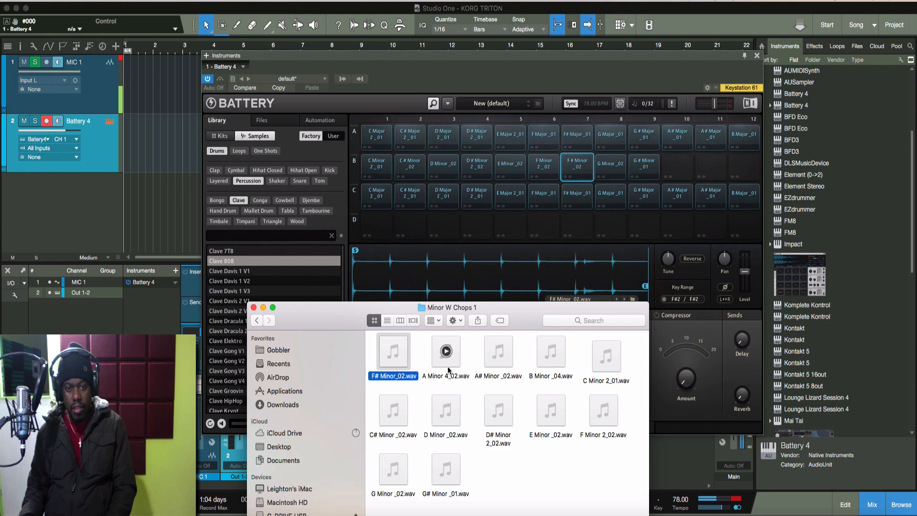
{"action": "left_click_drag", "start_coordinate": [445, 367], "coordinate": [677, 170]}
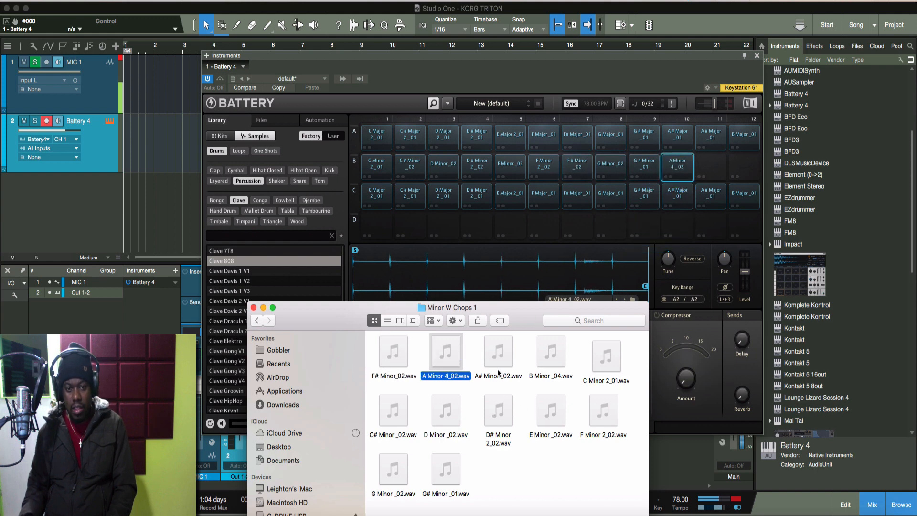
{"action": "left_click_drag", "start_coordinate": [500, 366], "coordinate": [710, 169]}
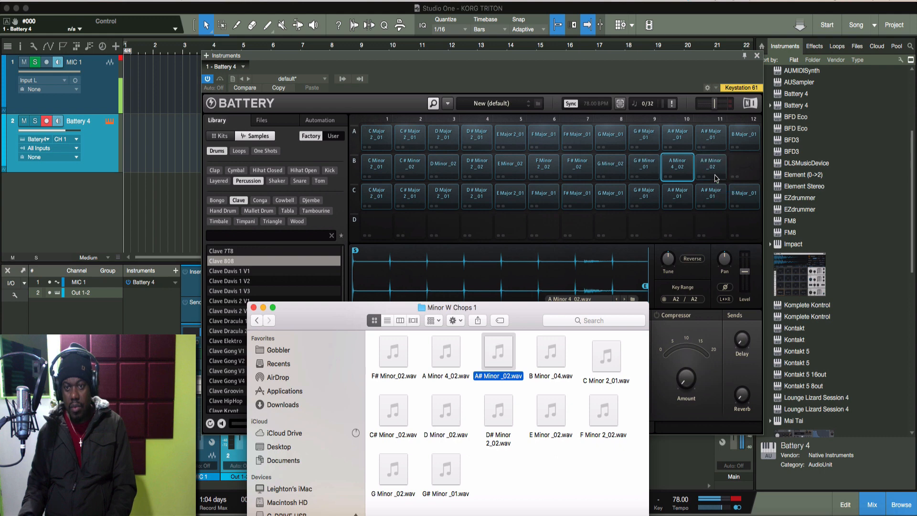
{"action": "left_click_drag", "start_coordinate": [549, 361], "coordinate": [744, 171]}
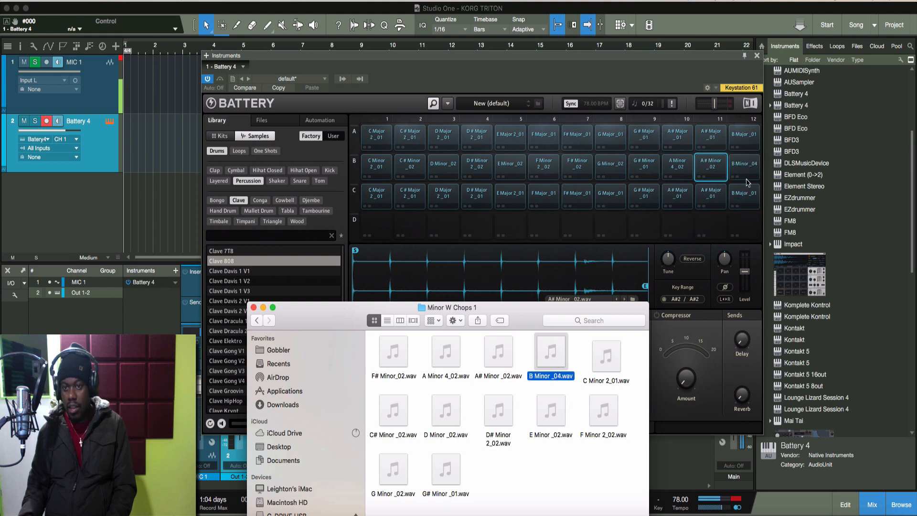
Select all twelve minor chord cells in row B and set their cell color to orange.
{"action": "left_click", "coordinate": [370, 172]}
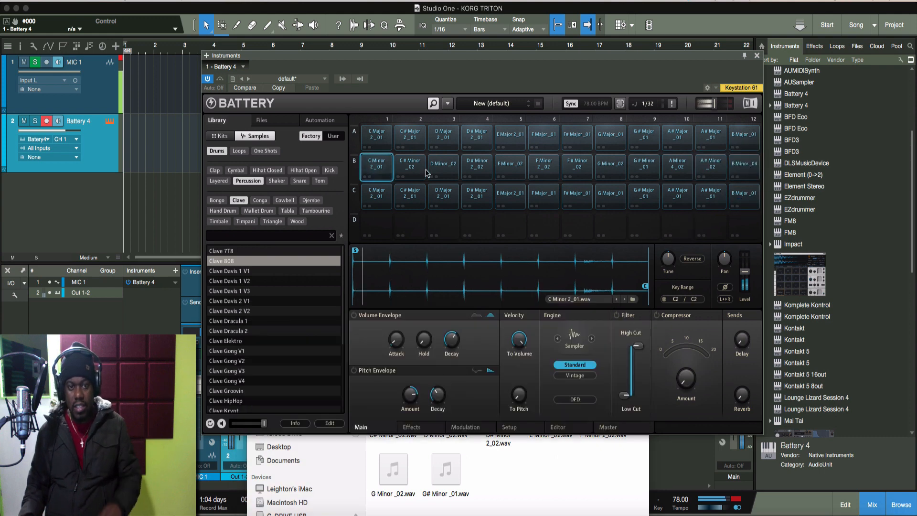
{"action": "left_click", "coordinate": [746, 171]}
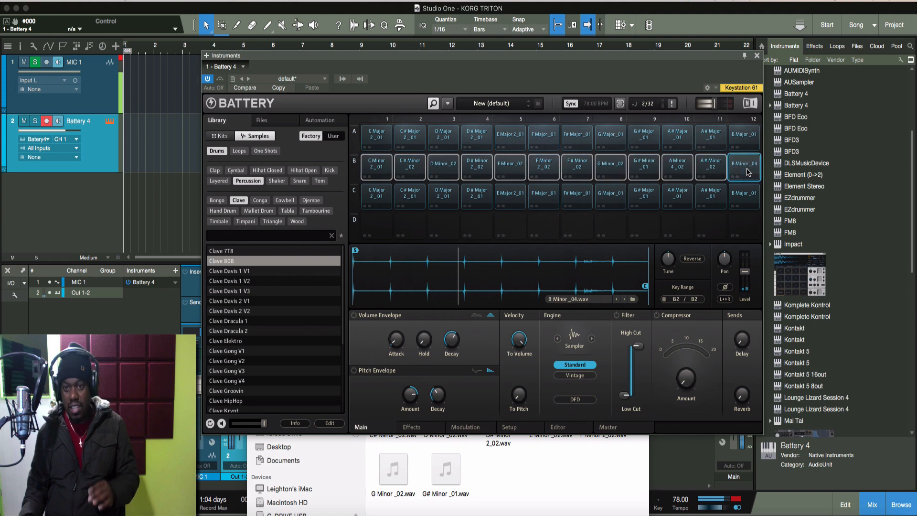
{"action": "right_click", "coordinate": [746, 168]}
{"action": "mouse_move", "coordinate": [728, 280]}
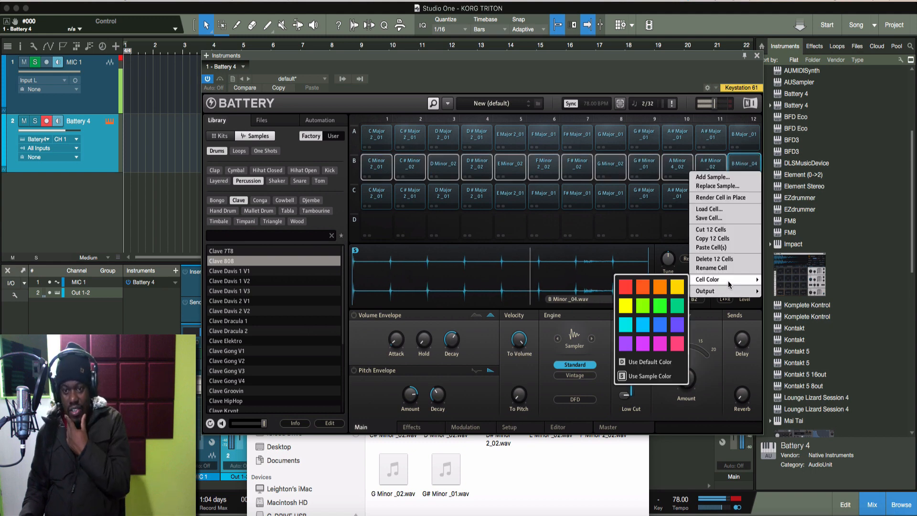
{"action": "left_click", "coordinate": [660, 287]}
Select all twelve major chord cells in row A and set their cell color to purple.
{"action": "left_click", "coordinate": [379, 138]}
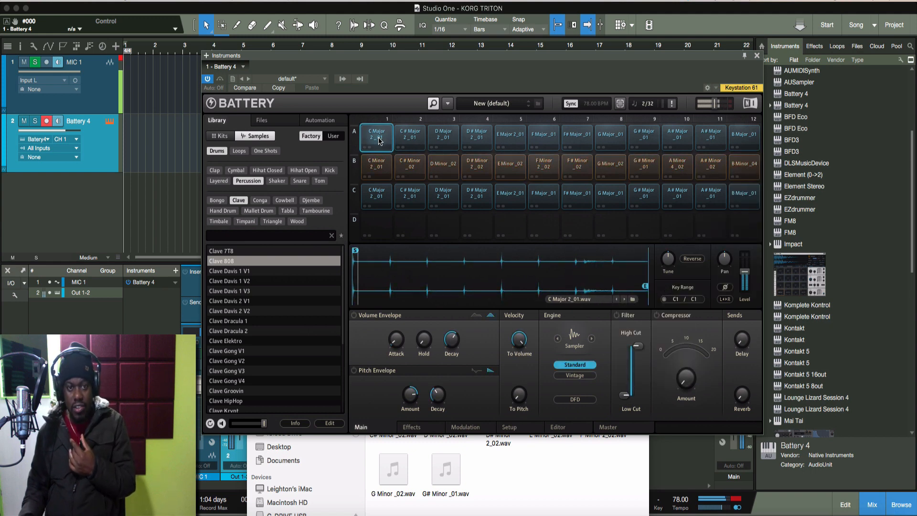
{"action": "right_click", "coordinate": [743, 144]}
{"action": "mouse_move", "coordinate": [724, 251]}
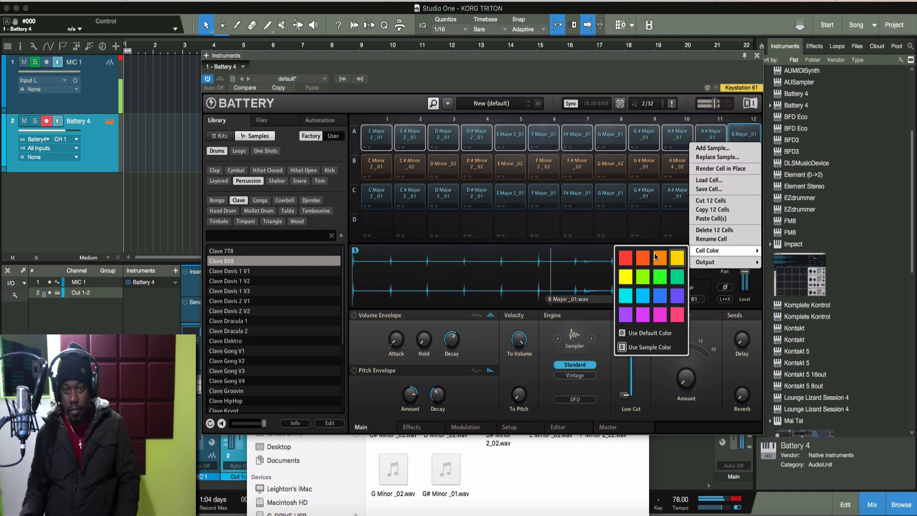
{"action": "left_click", "coordinate": [643, 315]}
Select all twelve major chord cells in row C and set their cell color to green.
{"action": "left_click", "coordinate": [379, 202]}
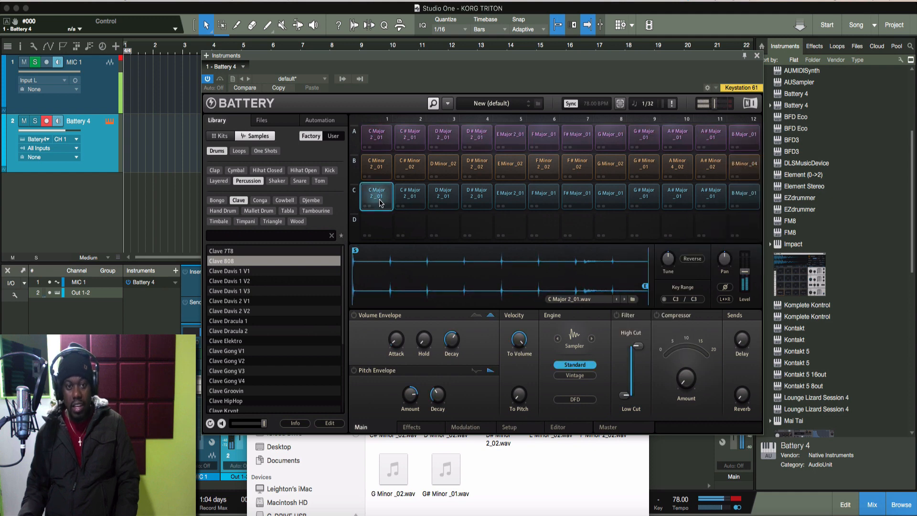
{"action": "left_click", "coordinate": [748, 200]}
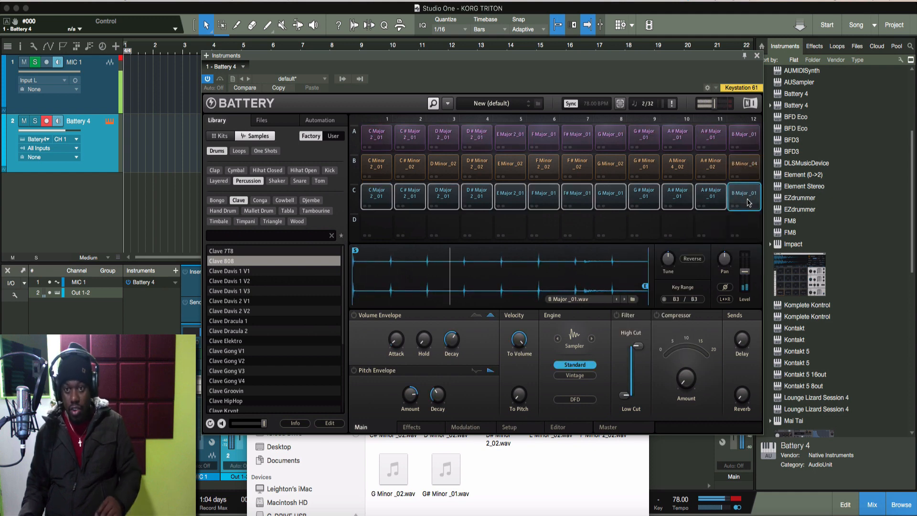
{"action": "right_click", "coordinate": [748, 203]}
{"action": "mouse_move", "coordinate": [716, 310]}
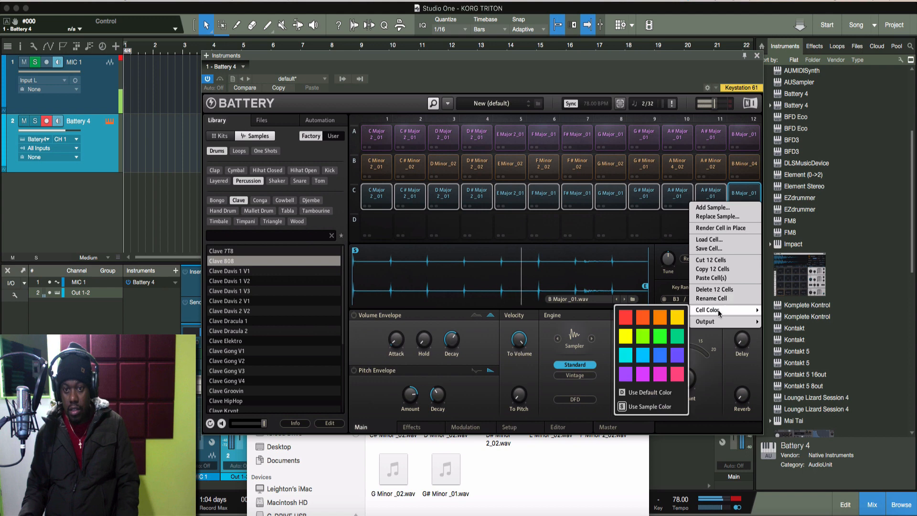
{"action": "left_click", "coordinate": [661, 336]}
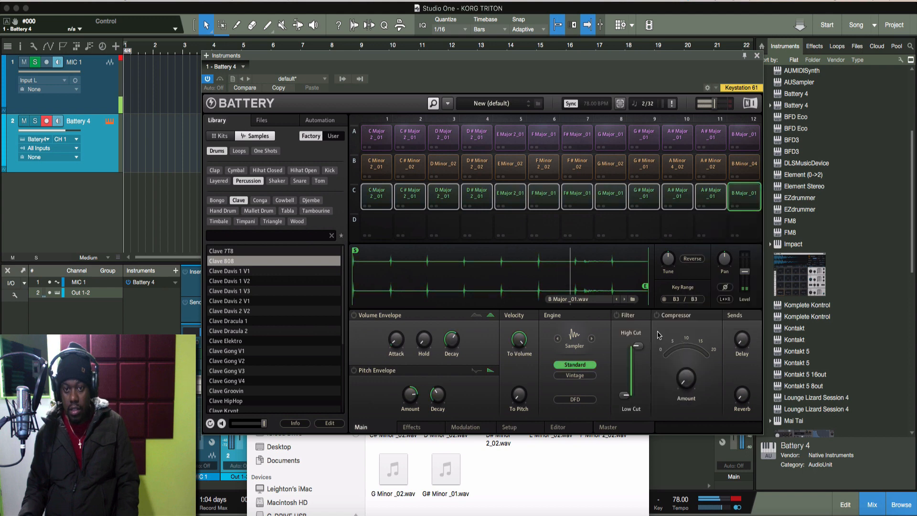
Select the twelve minor chord cells in row B and copy them into row D, starting at cell D1.
{"action": "left_click", "coordinate": [754, 167]}
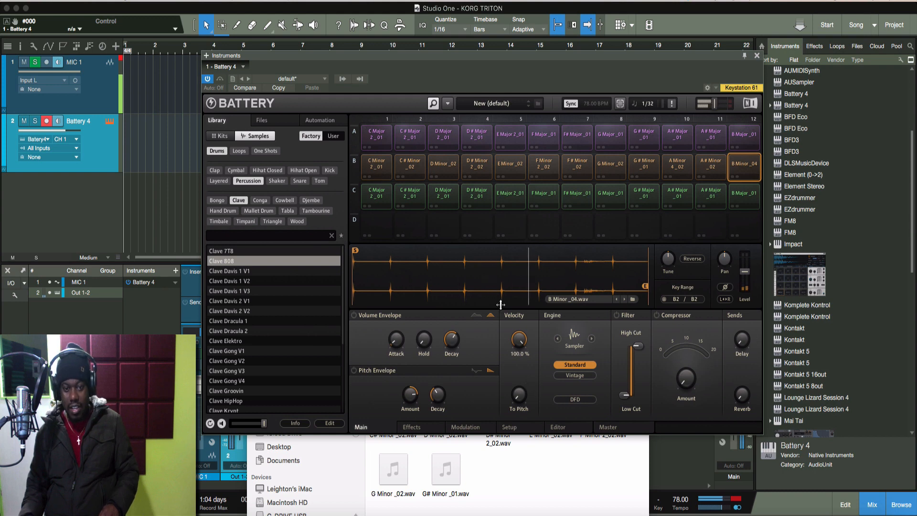
{"action": "left_click", "coordinate": [380, 170]}
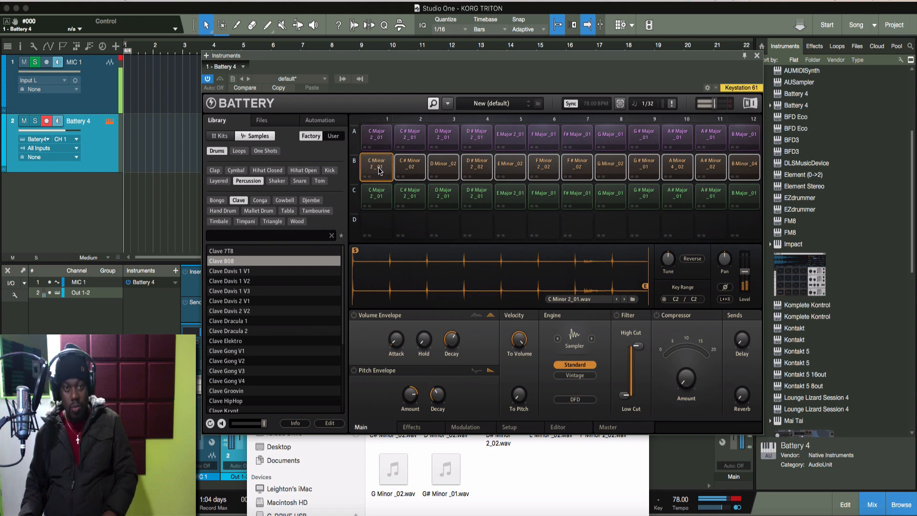
{"action": "left_click_drag", "start_coordinate": [381, 171], "coordinate": [370, 230]}
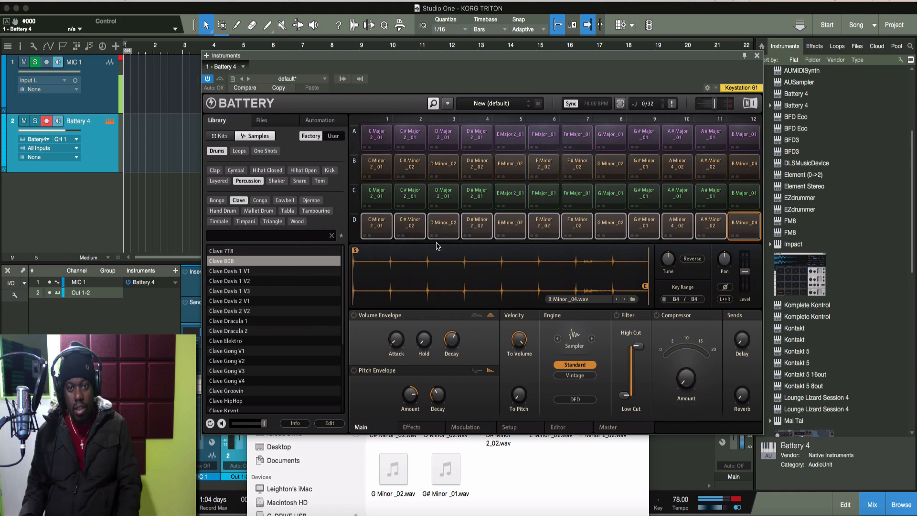
Set the cell color of all twelve minor chord cells in row D to red.
{"action": "right_click", "coordinate": [735, 227]}
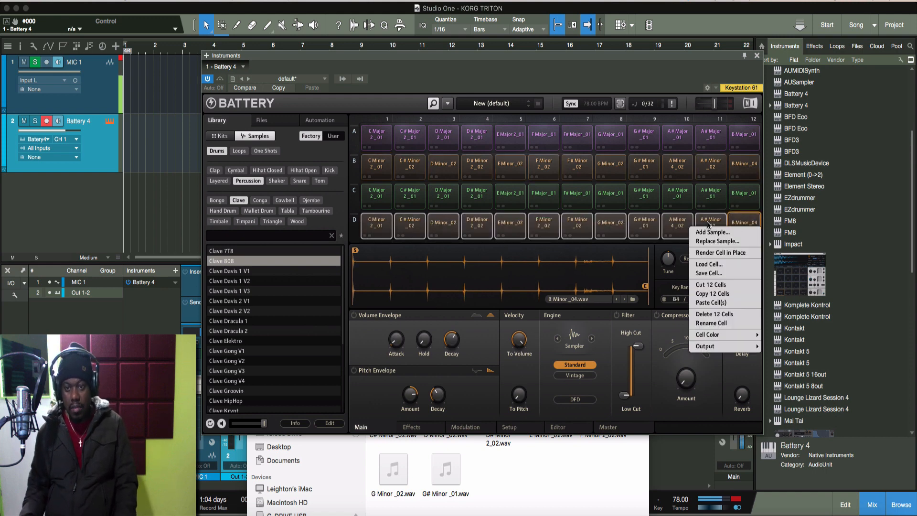
{"action": "key", "text": "Escape"}
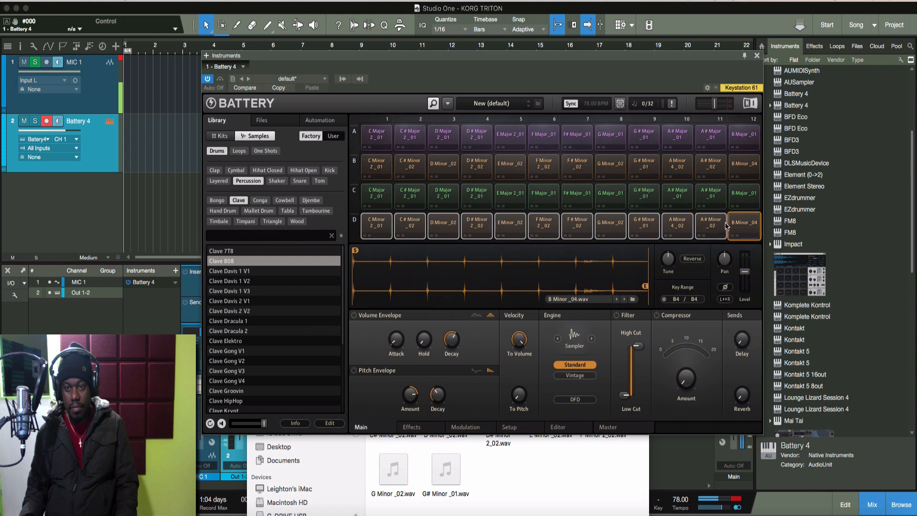
{"action": "left_click", "coordinate": [371, 234], "text": "shift"}
{"action": "right_click", "coordinate": [379, 237]}
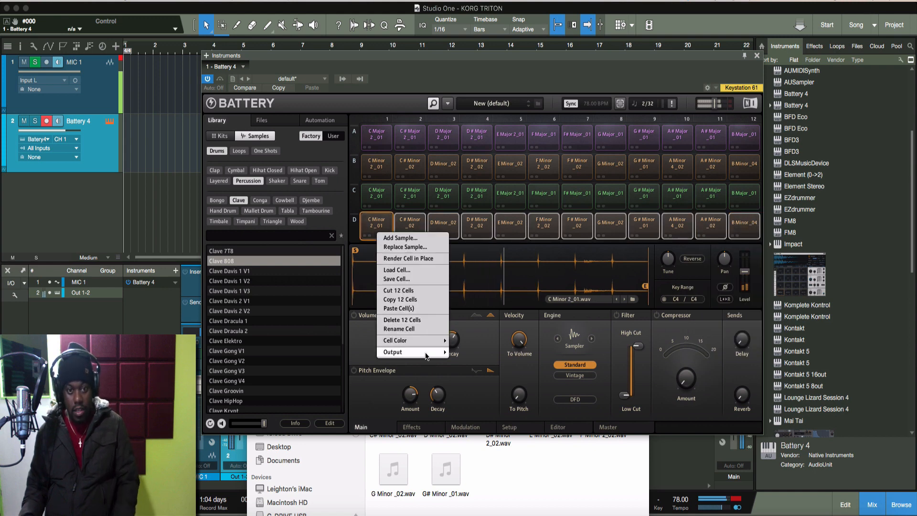
{"action": "mouse_move", "coordinate": [422, 341]}
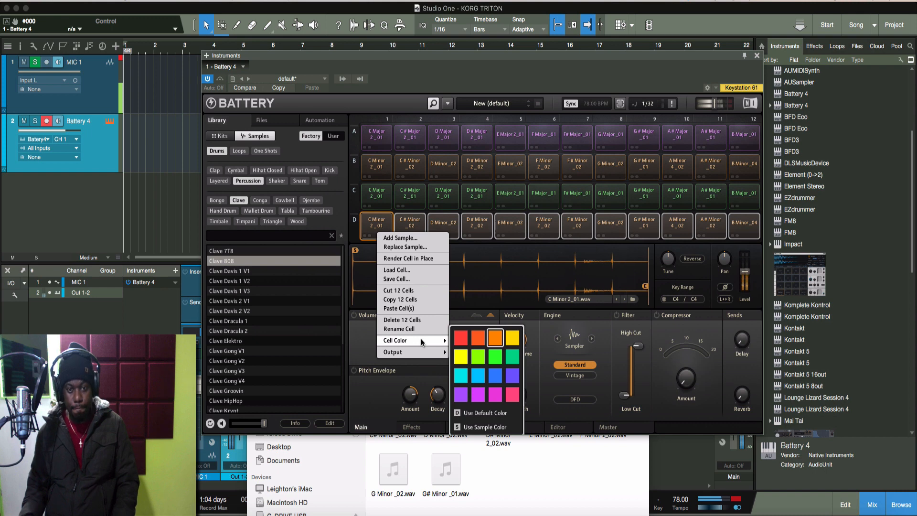
{"action": "left_click", "coordinate": [461, 339]}
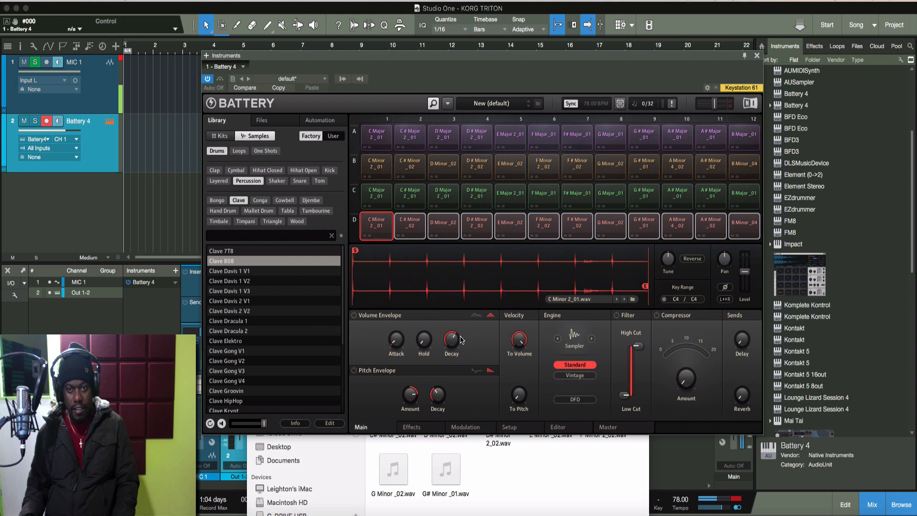
Change the cell color of the row D minor chord cells to yellow.
{"action": "right_click", "coordinate": [378, 233]}
{"action": "mouse_move", "coordinate": [408, 341]}
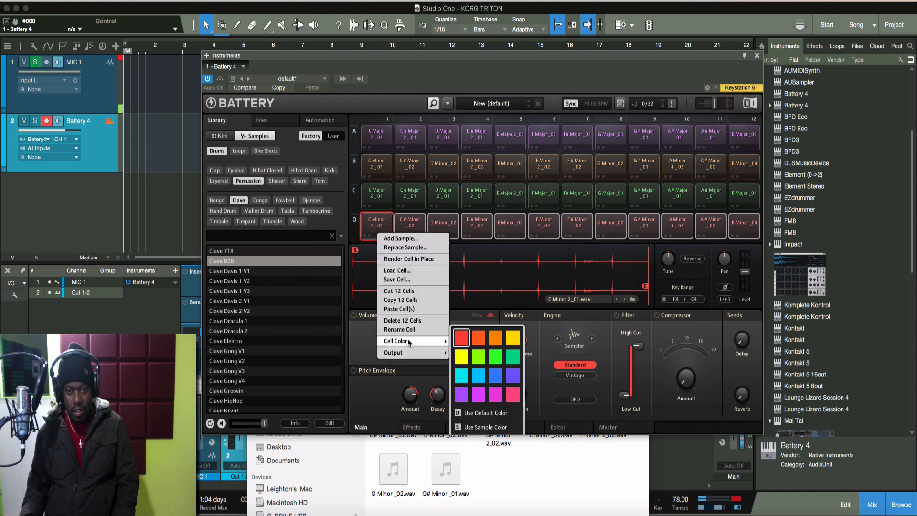
{"action": "left_click", "coordinate": [512, 338]}
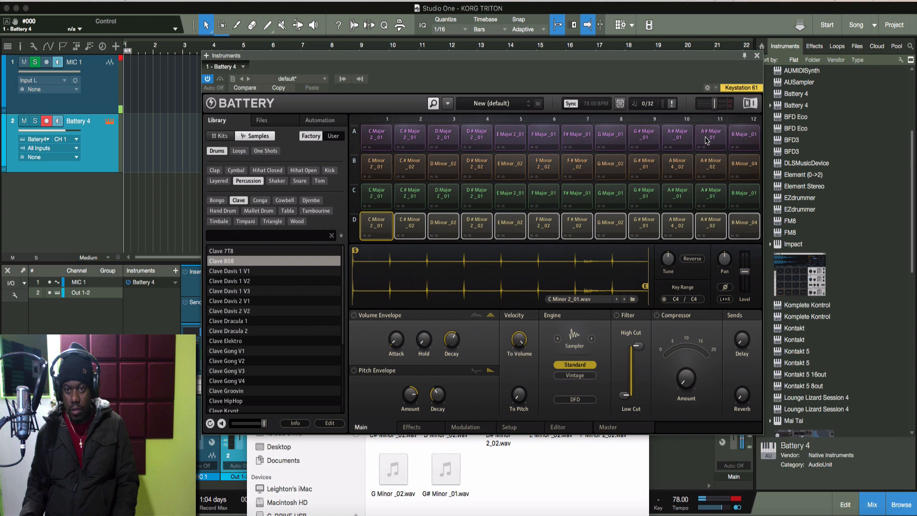
{"action": "left_click", "coordinate": [705, 206]}
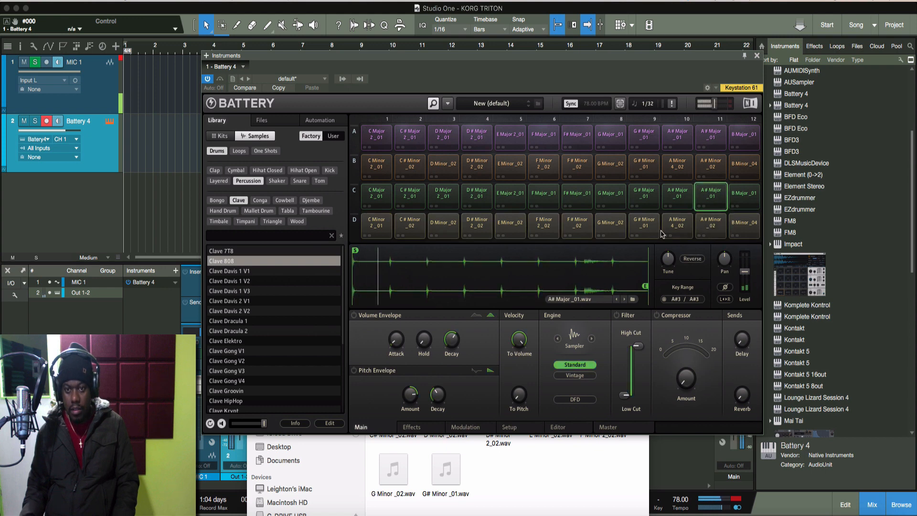
Select all twelve minor chord cells in row D and set their cell color to light blue.
{"action": "left_click", "coordinate": [384, 228]}
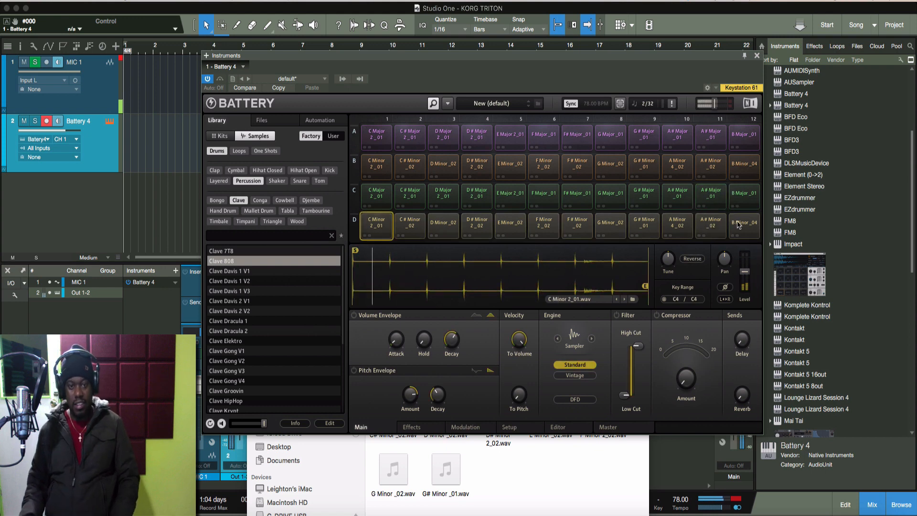
{"action": "left_click", "coordinate": [744, 226]}
{"action": "right_click", "coordinate": [744, 225]}
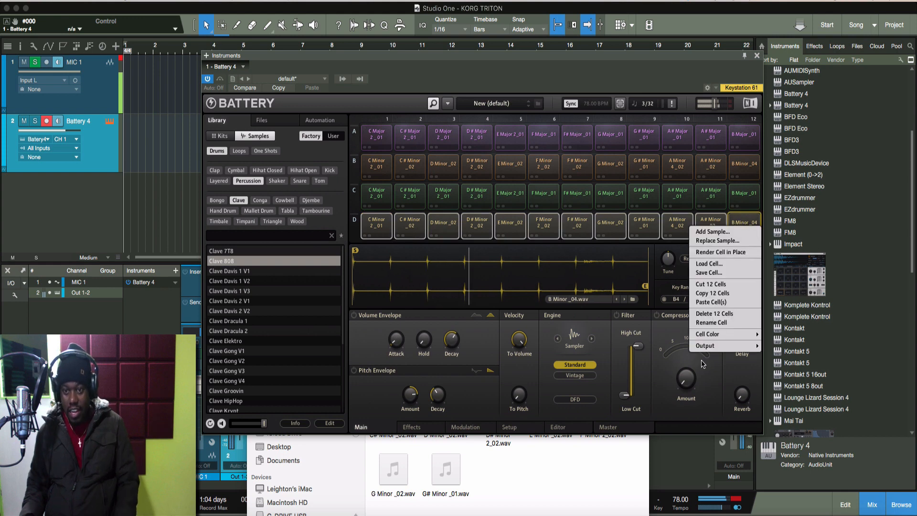
{"action": "mouse_move", "coordinate": [708, 347]}
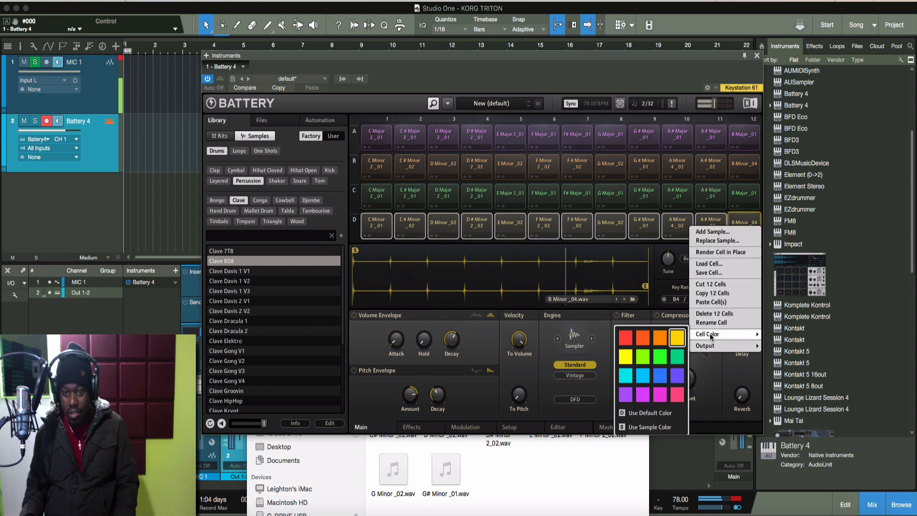
{"action": "left_click", "coordinate": [643, 375]}
Move the sample start point to about 220706 for the B minor cell D12 and about 221182 for the A# minor cell D11.
{"action": "left_click", "coordinate": [734, 189]}
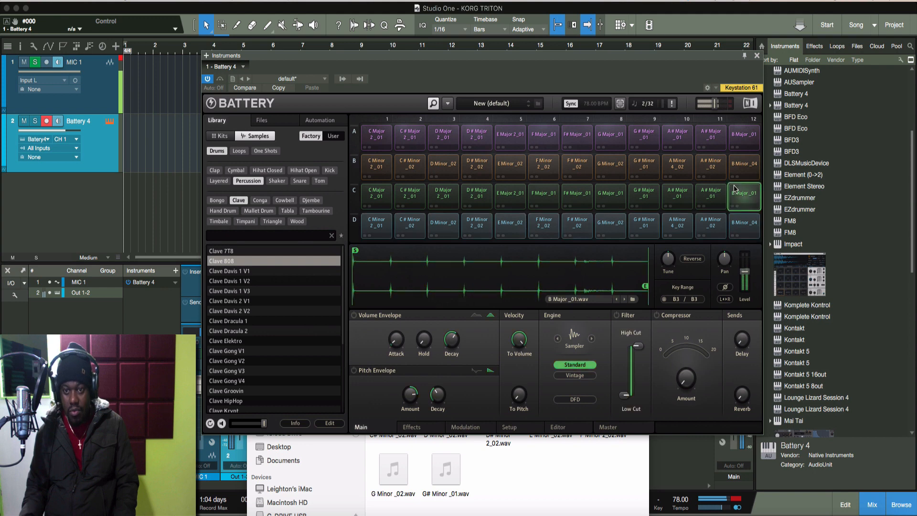
{"action": "left_click", "coordinate": [743, 225]}
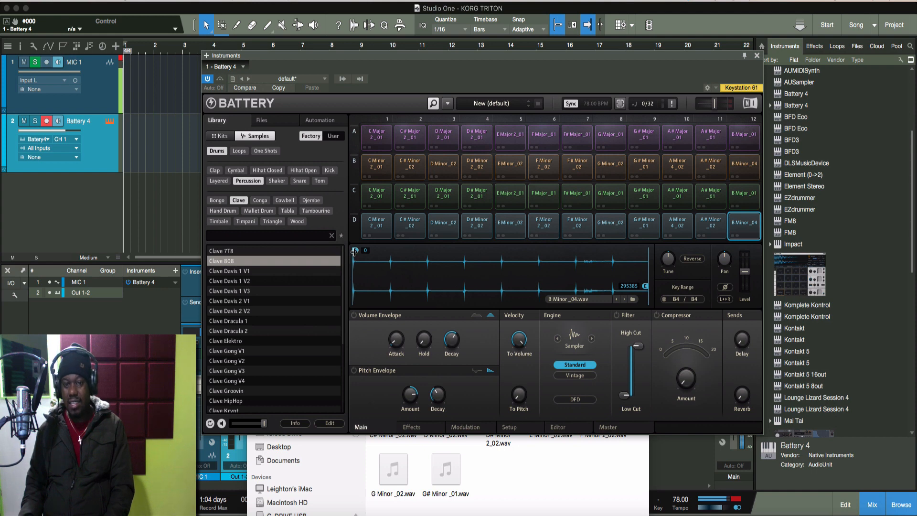
{"action": "mouse_move", "coordinate": [354, 252]}
{"action": "left_mouse_down"}
{"action": "mouse_move", "coordinate": [501, 249]}
{"action": "mouse_move", "coordinate": [576, 232]}
{"action": "left_mouse_up"}
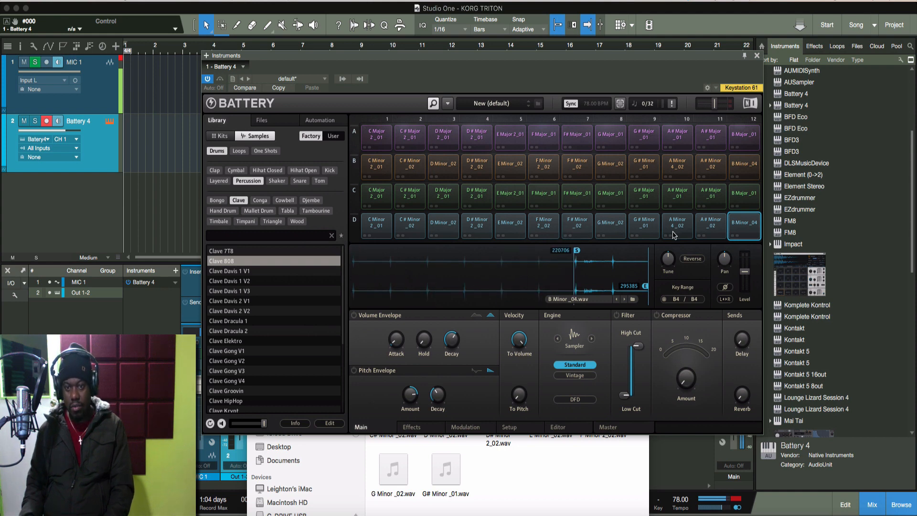
{"action": "left_click", "coordinate": [716, 232]}
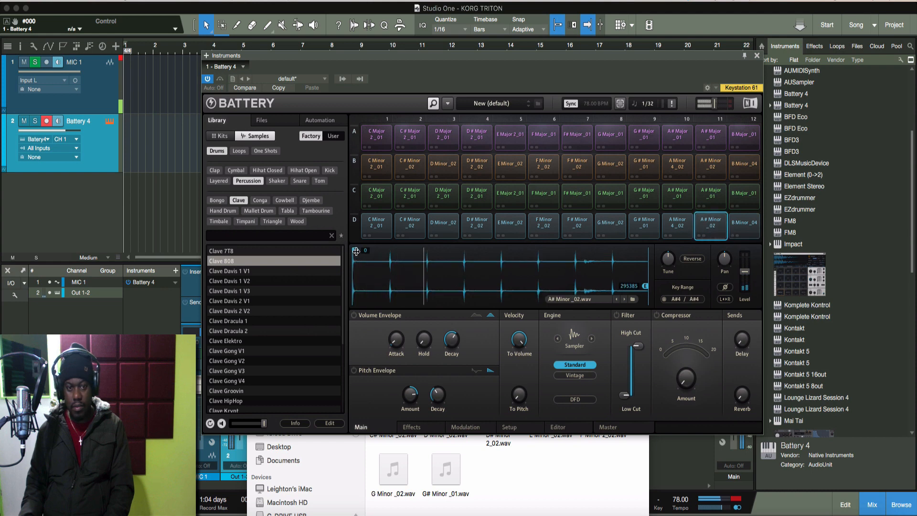
{"action": "left_click_drag", "start_coordinate": [354, 251], "coordinate": [577, 234]}
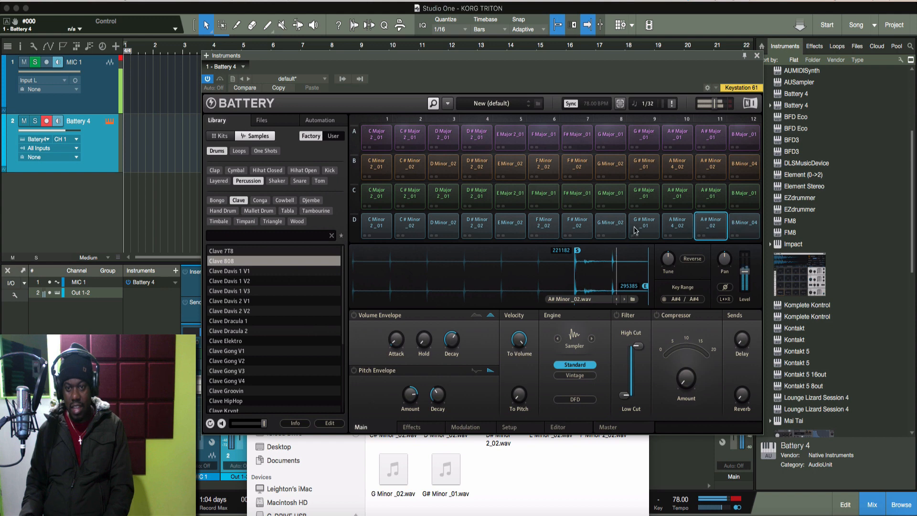
Move the sample start point to about 219755 for the A minor cell D10 and about 220231 for the G# minor cell D9.
{"action": "left_click", "coordinate": [677, 225]}
{"action": "left_click_drag", "start_coordinate": [354, 251], "coordinate": [577, 231]}
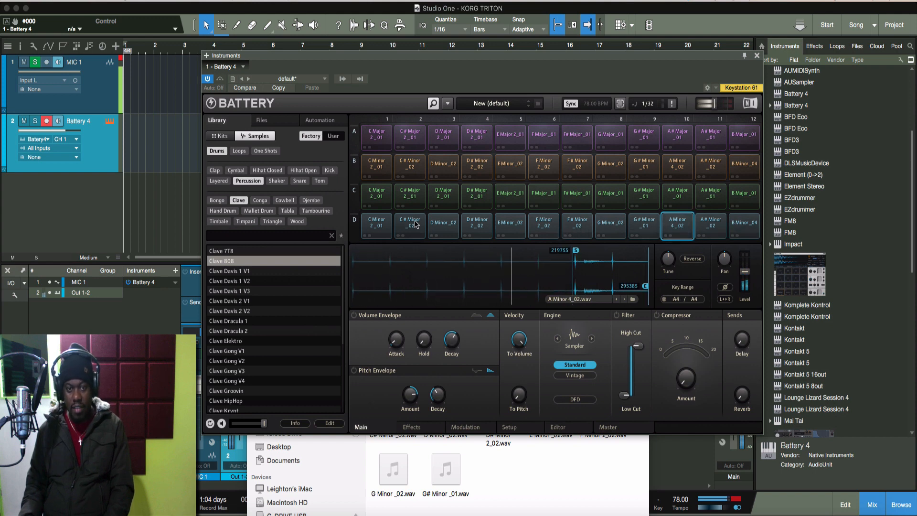
{"action": "left_click", "coordinate": [644, 225]}
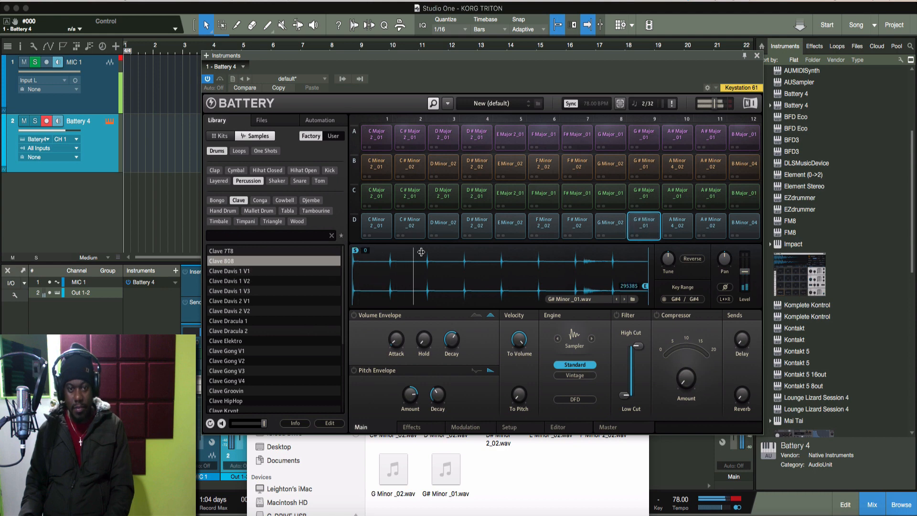
{"action": "left_click_drag", "start_coordinate": [355, 250], "coordinate": [578, 239]}
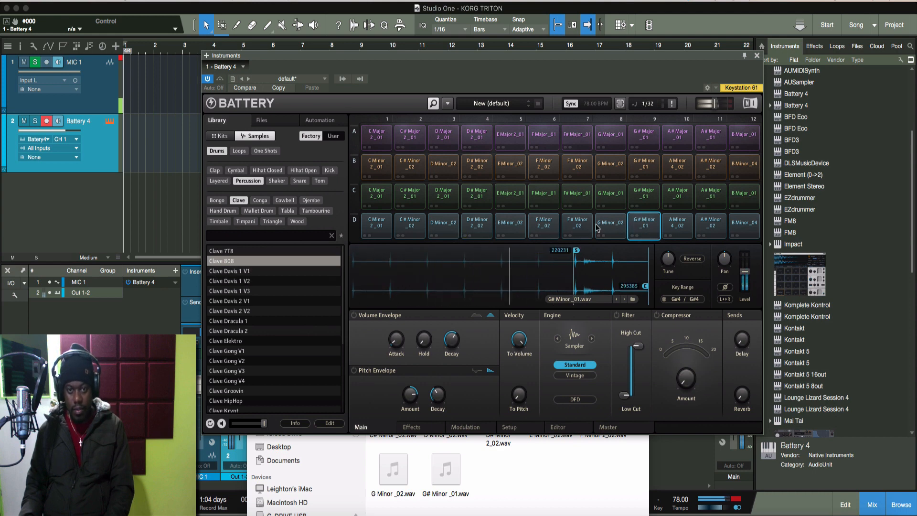
Move the sample start point of the G minor cell D8 about three quarters into the waveform and select the F# minor cell D7.
{"action": "left_click", "coordinate": [610, 225]}
{"action": "left_click_drag", "start_coordinate": [351, 253], "coordinate": [575, 247]}
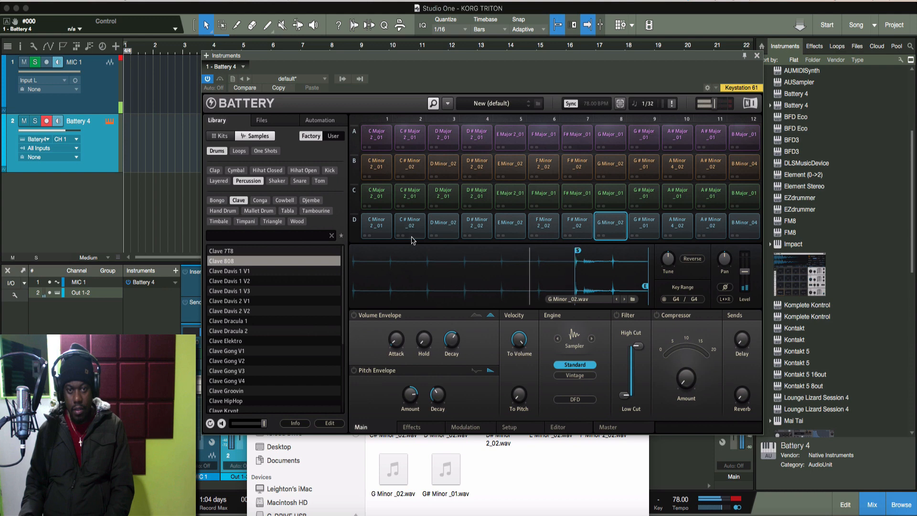
{"action": "left_click", "coordinate": [577, 225]}
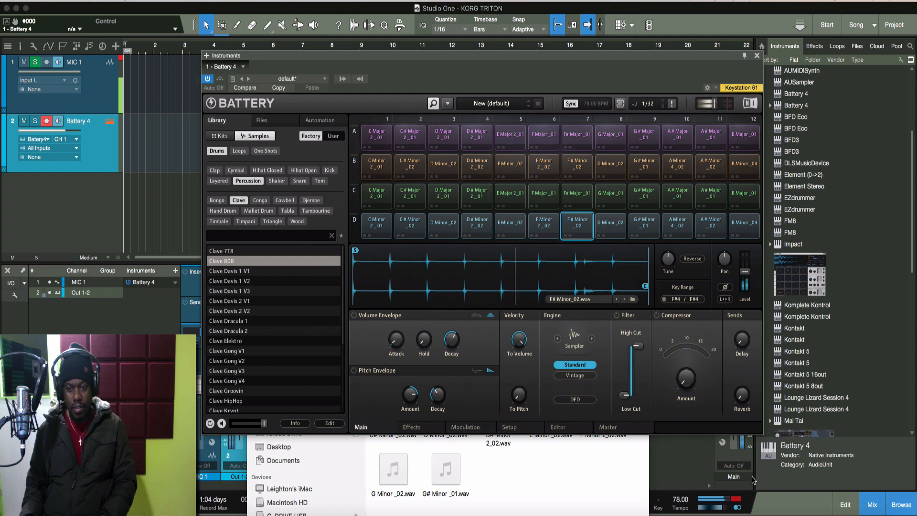
Mute the Battery 4 track, switch off the Battery 4 instrument, and select the F minor cell D6.
{"action": "left_click", "coordinate": [24, 125]}
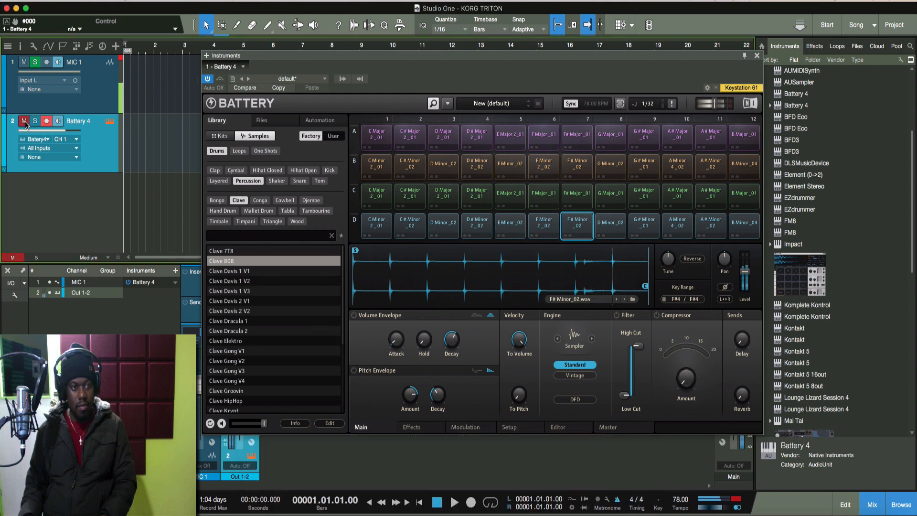
{"action": "left_click", "coordinate": [24, 121]}
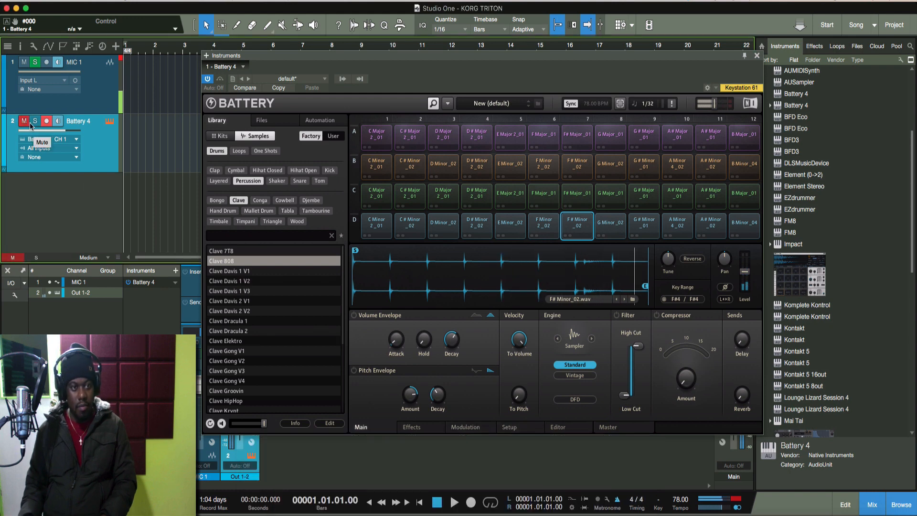
{"action": "left_click", "coordinate": [543, 223]}
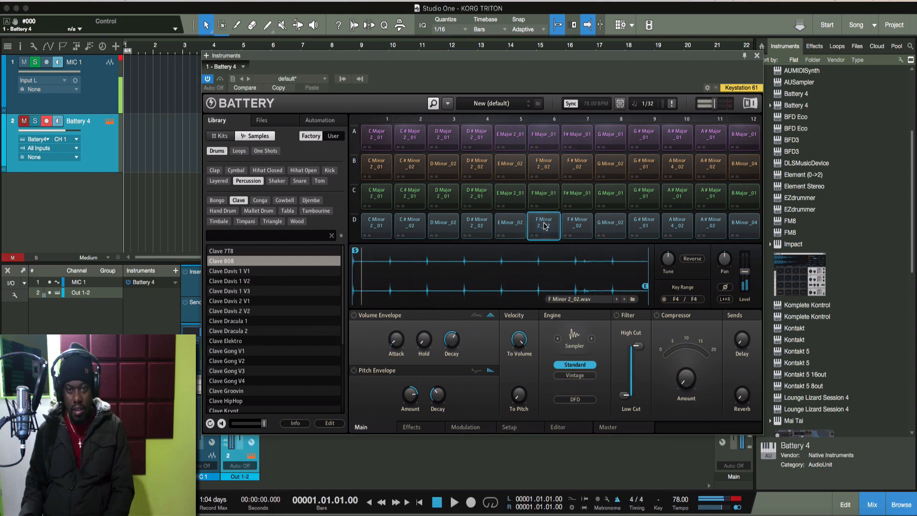
{"action": "left_click", "coordinate": [23, 122]}
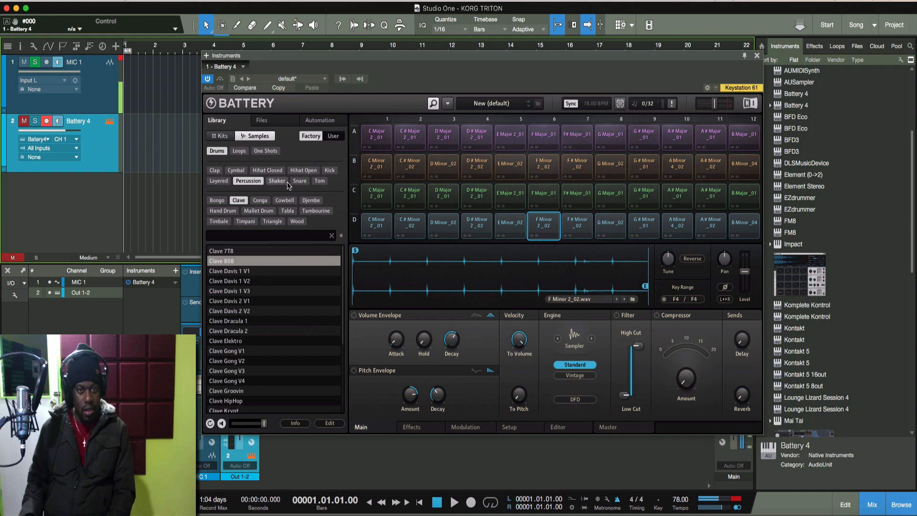
{"action": "left_click", "coordinate": [539, 225]}
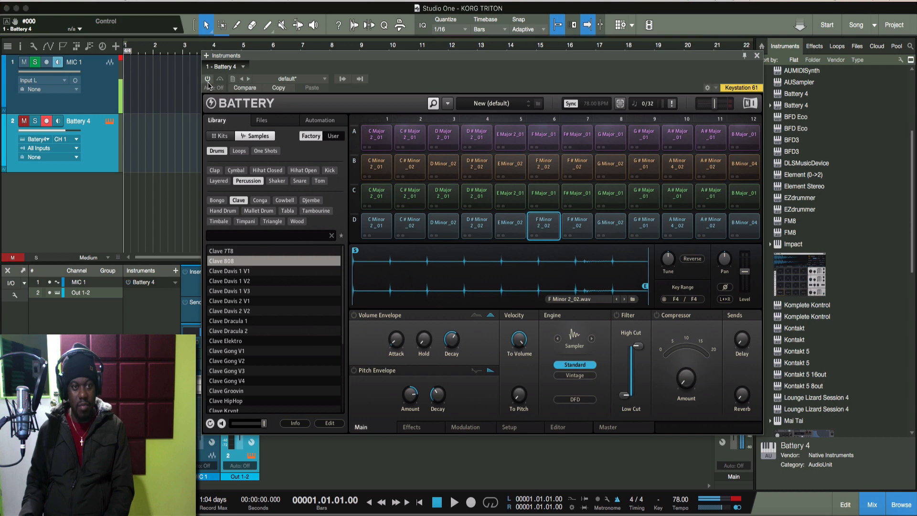
Move the sample start point of the E minor cell D5 to about 220706.
{"action": "left_click", "coordinate": [509, 227]}
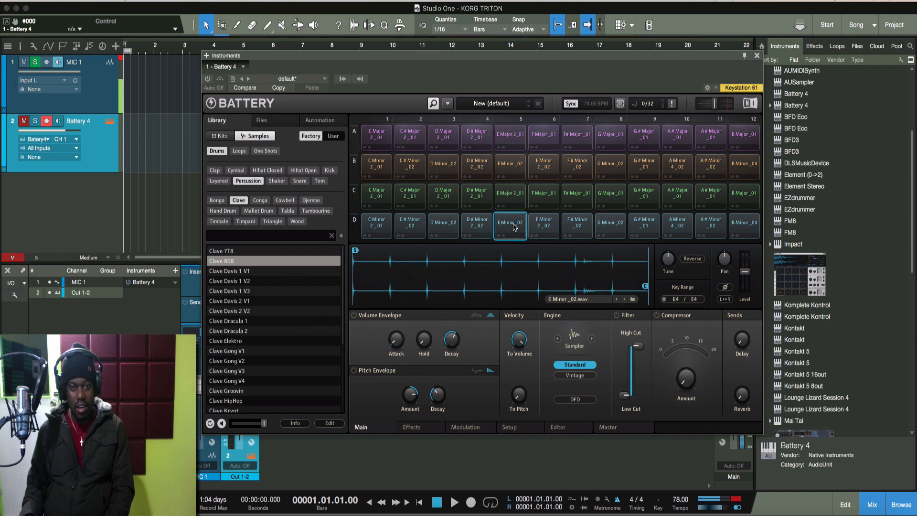
{"action": "left_click", "coordinate": [541, 227]}
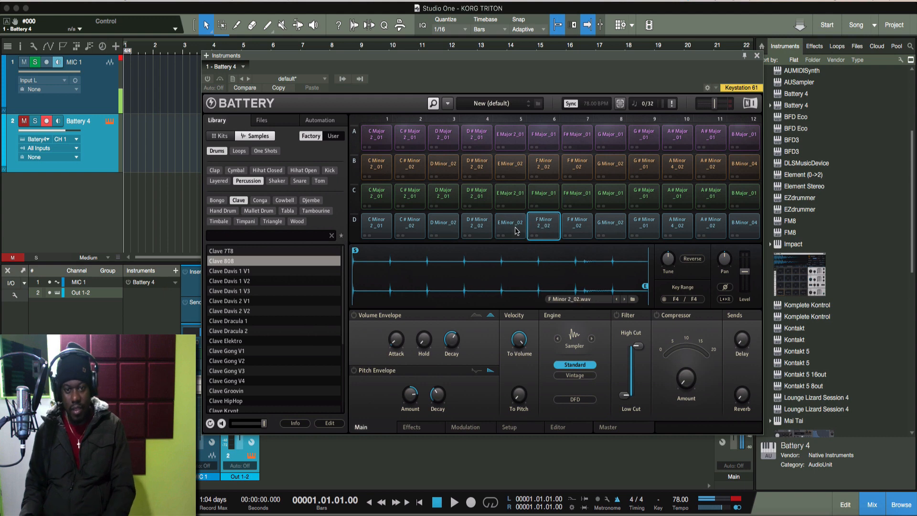
{"action": "left_click", "coordinate": [516, 231]}
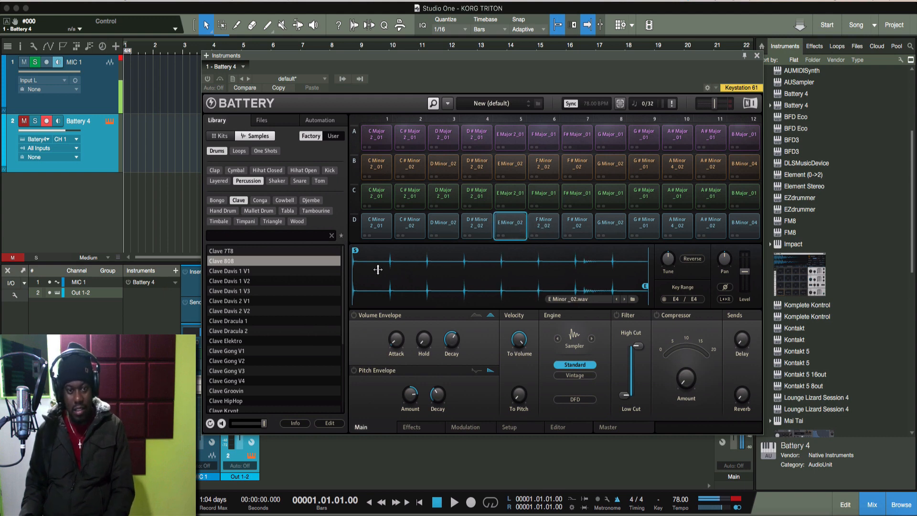
{"action": "left_click_drag", "start_coordinate": [355, 250], "coordinate": [579, 252]}
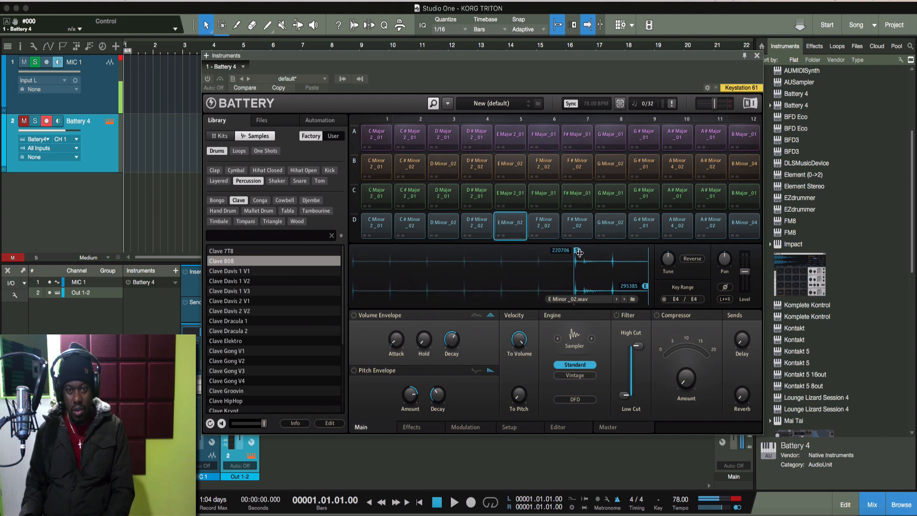
Move the sample start point of the D# minor cell D4 about three quarters into the waveform and of the D minor cell D3 to about 220706.
{"action": "left_click", "coordinate": [477, 226]}
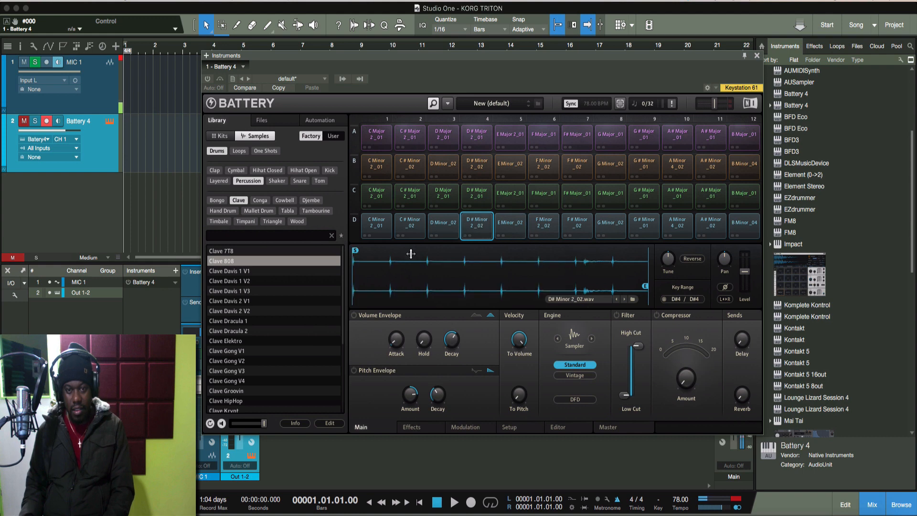
{"action": "mouse_move", "coordinate": [355, 250]}
{"action": "left_mouse_down"}
{"action": "mouse_move", "coordinate": [523, 250]}
{"action": "mouse_move", "coordinate": [575, 237]}
{"action": "left_mouse_up"}
{"action": "left_click", "coordinate": [452, 221]}
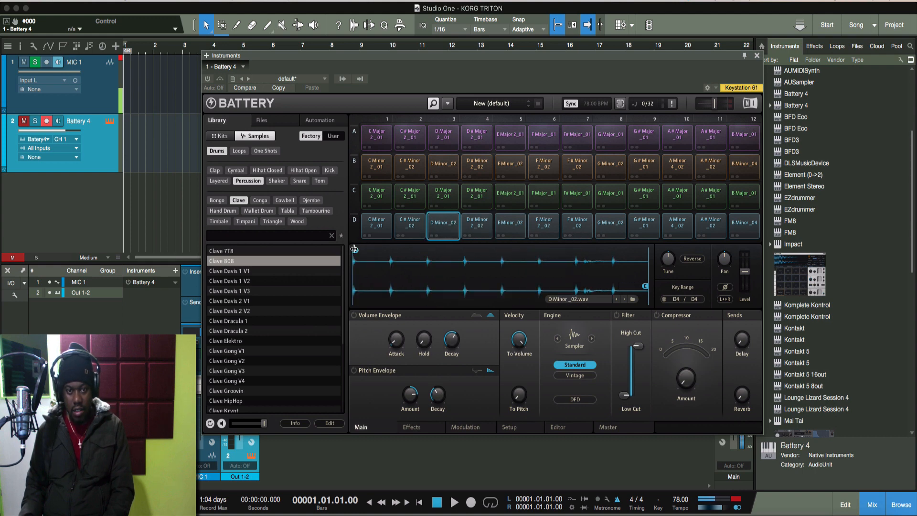
{"action": "mouse_move", "coordinate": [354, 249]}
{"action": "left_mouse_down"}
{"action": "mouse_move", "coordinate": [561, 246]}
{"action": "mouse_move", "coordinate": [578, 236]}
{"action": "left_mouse_up"}
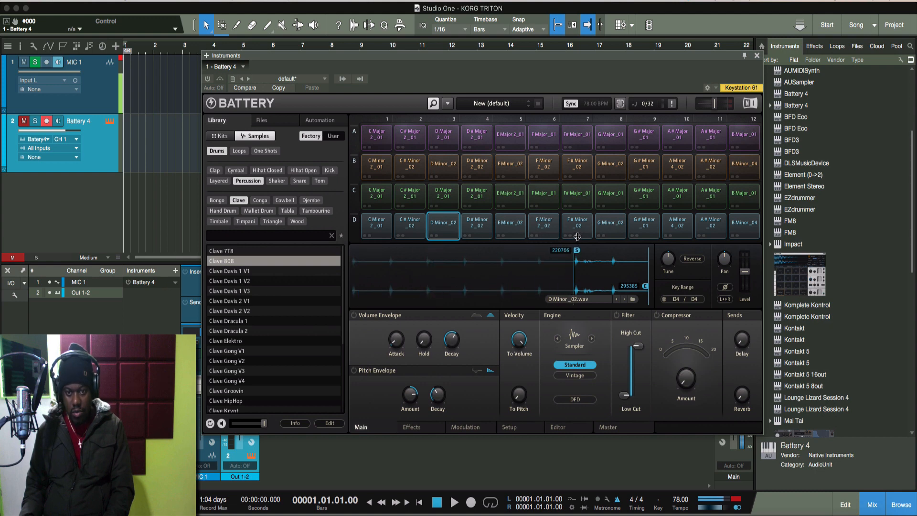
Move the sample start point to about 220231 for the C# minor cell D2 and about 220706 for the C minor cell D1.
{"action": "left_click", "coordinate": [424, 230]}
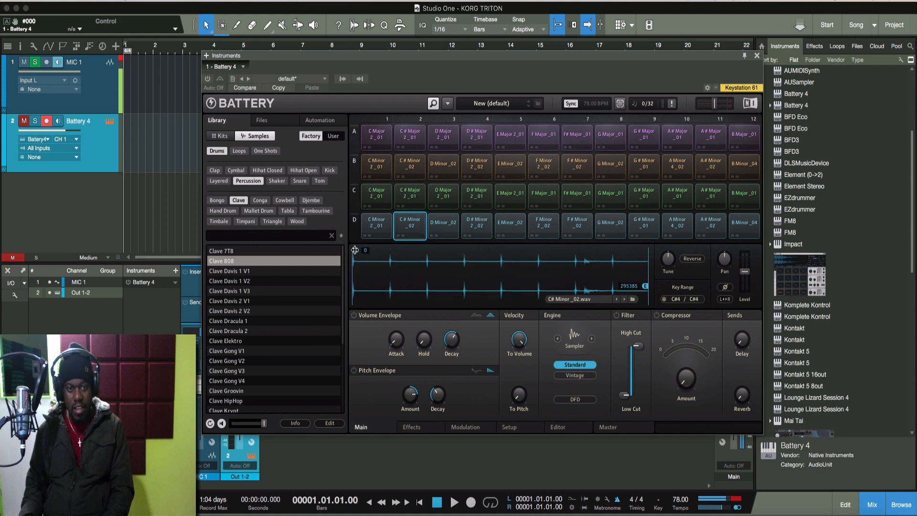
{"action": "left_click_drag", "start_coordinate": [354, 249], "coordinate": [576, 227]}
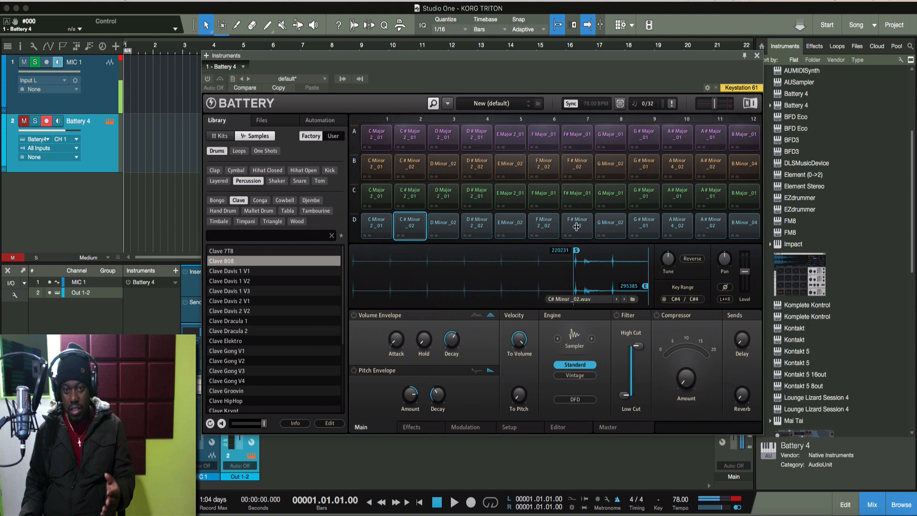
{"action": "left_click", "coordinate": [382, 228]}
{"action": "left_click_drag", "start_coordinate": [355, 249], "coordinate": [580, 233]}
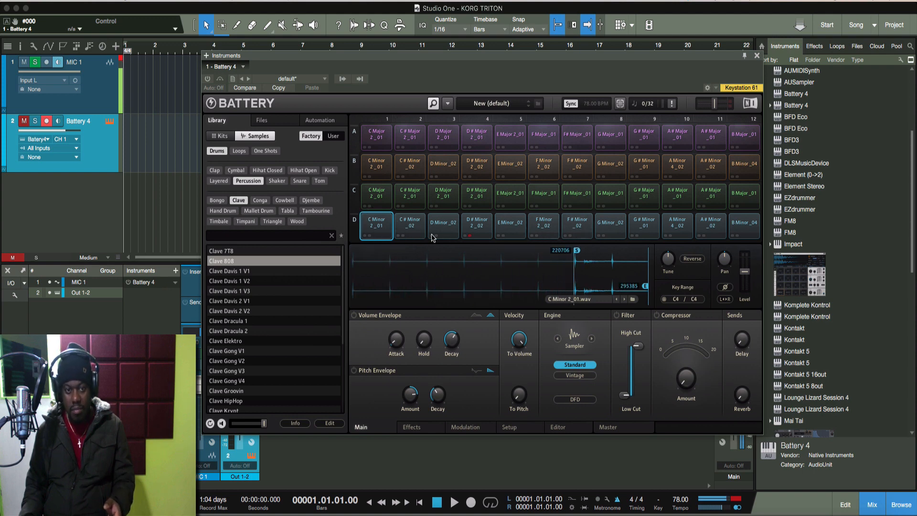
{"action": "left_click", "coordinate": [405, 226]}
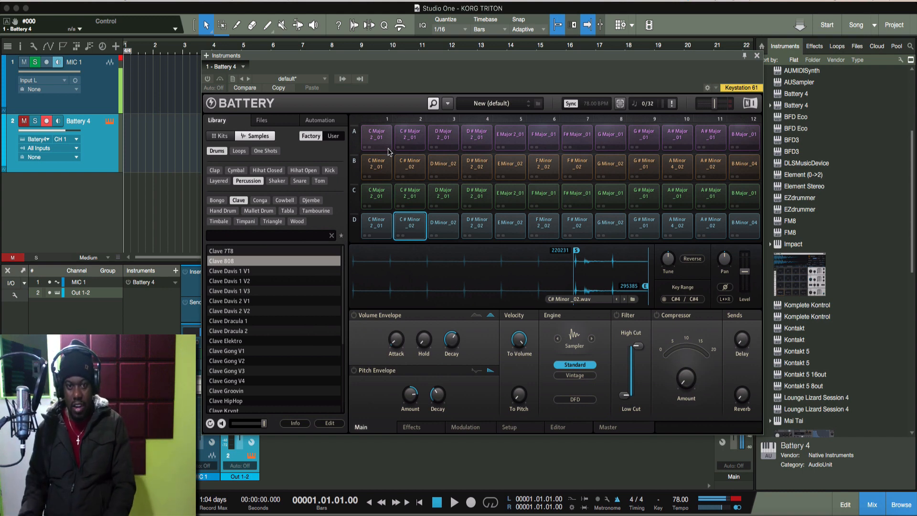
{"action": "left_click", "coordinate": [380, 231]}
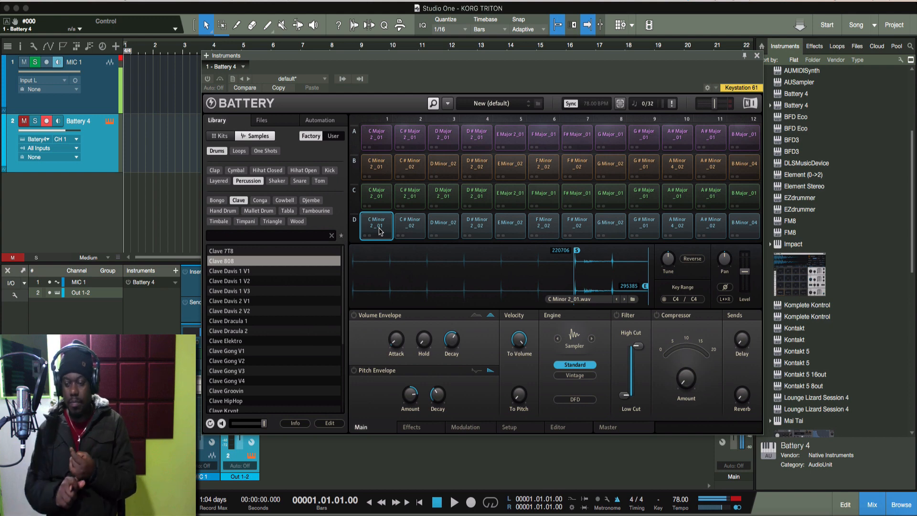
Move the sample start points of the C major cell C1 and the C# major cell C2 about three quarters into their waveforms.
{"action": "left_click", "coordinate": [377, 202]}
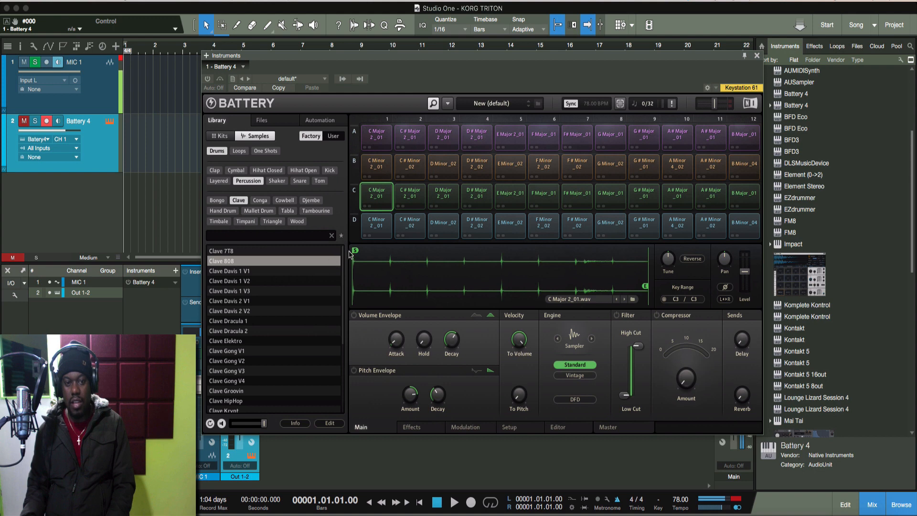
{"action": "left_click_drag", "start_coordinate": [351, 252], "coordinate": [577, 243]}
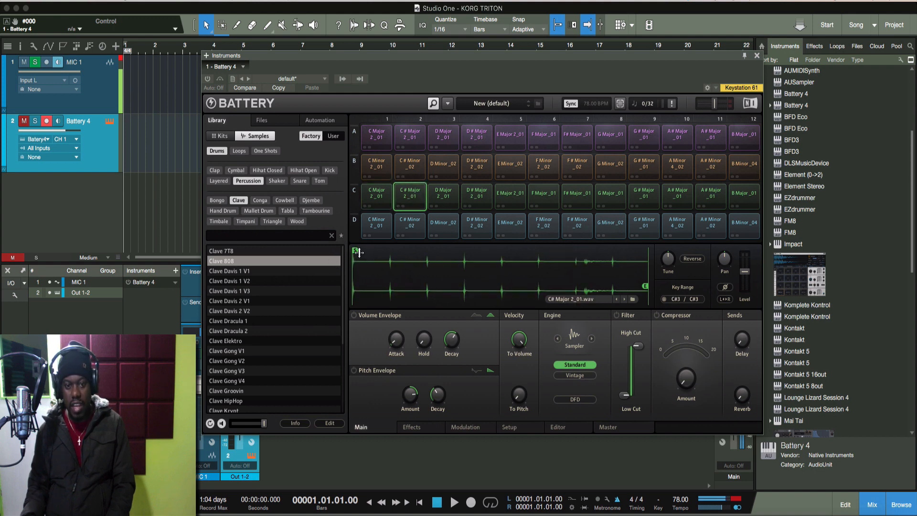
{"action": "left_click_drag", "start_coordinate": [358, 252], "coordinate": [384, 252]}
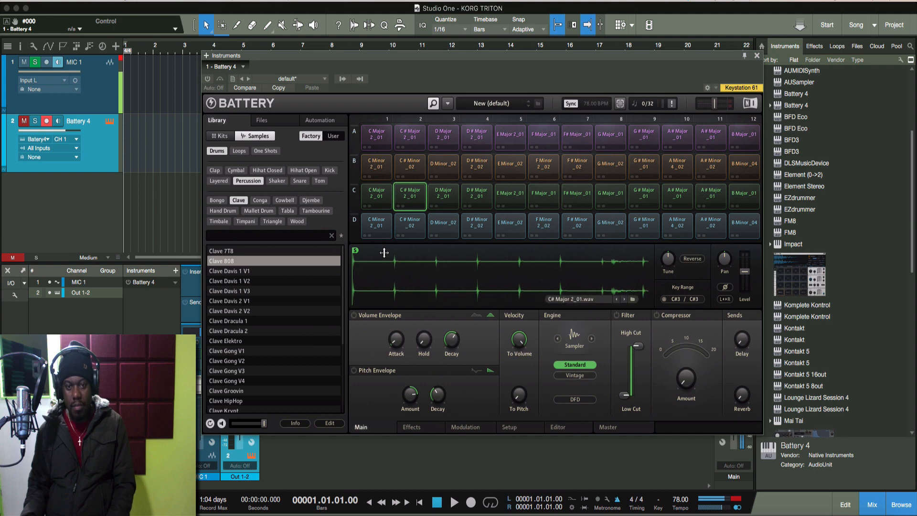
{"action": "scroll", "coordinate": [486, 270], "scroll_direction": "down", "scroll_amount": 2}
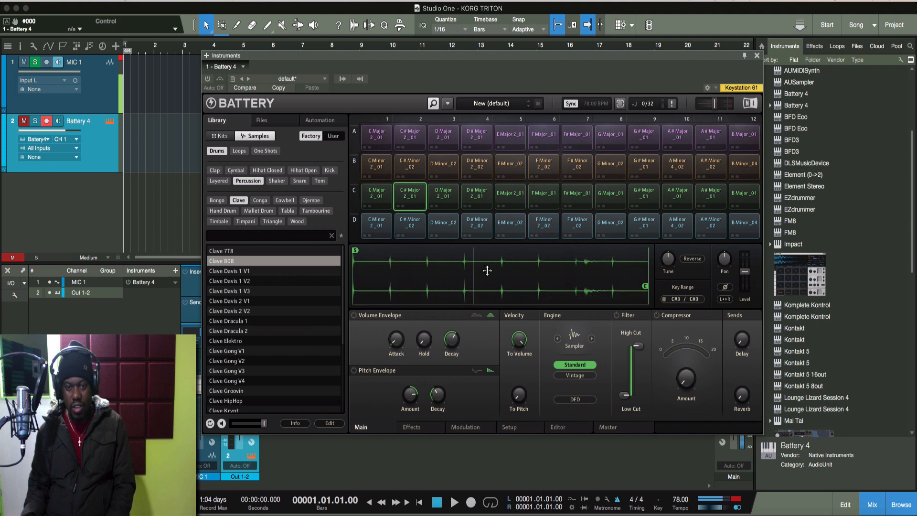
{"action": "left_click_drag", "start_coordinate": [355, 250], "coordinate": [573, 237]}
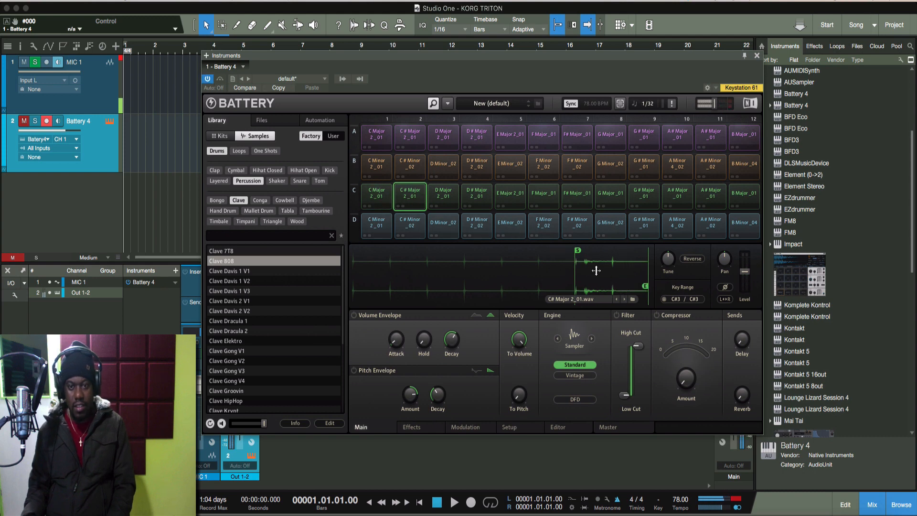
Audition the C# major cell C2 and the C major cell C1 to check their sample start points.
{"action": "left_click", "coordinate": [410, 198]}
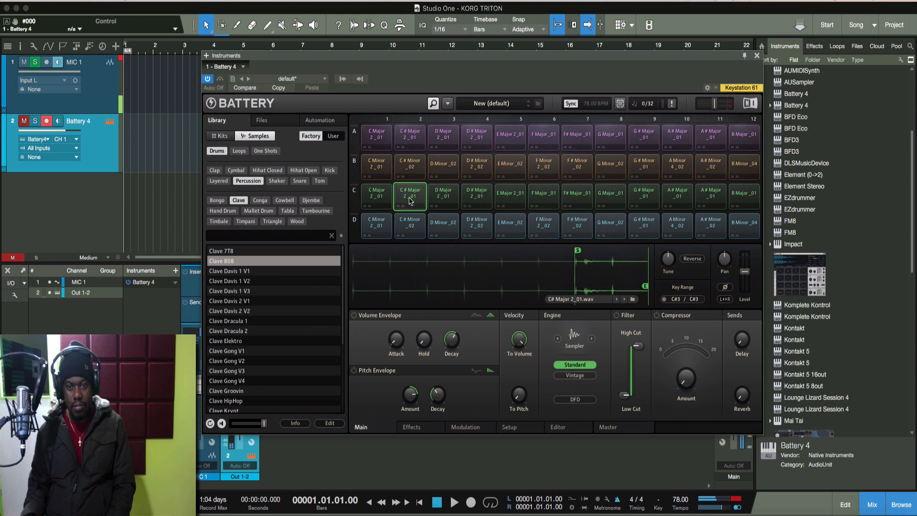
{"action": "left_click", "coordinate": [410, 200]}
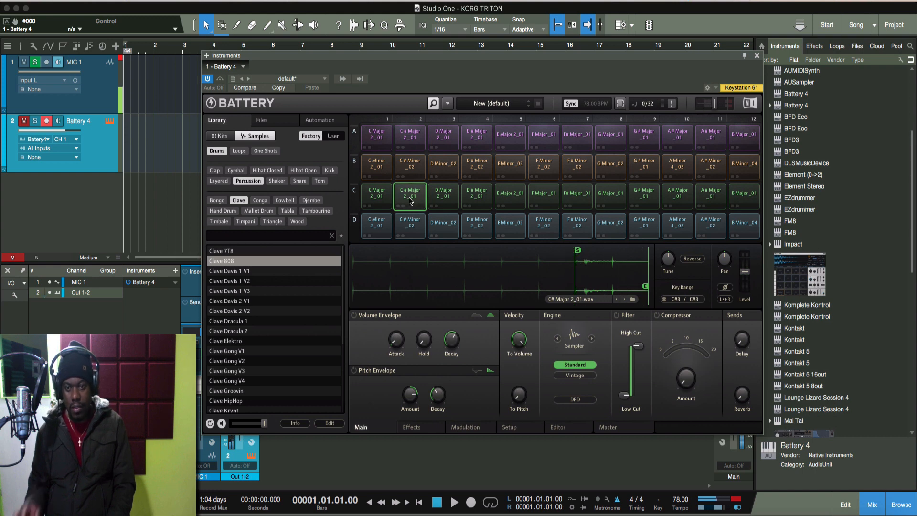
{"action": "left_click", "coordinate": [409, 200]}
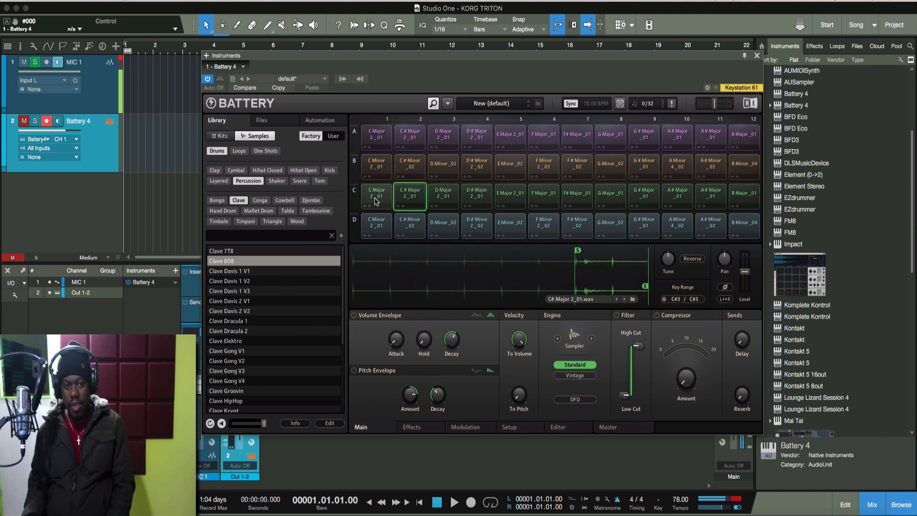
{"action": "left_click", "coordinate": [385, 200]}
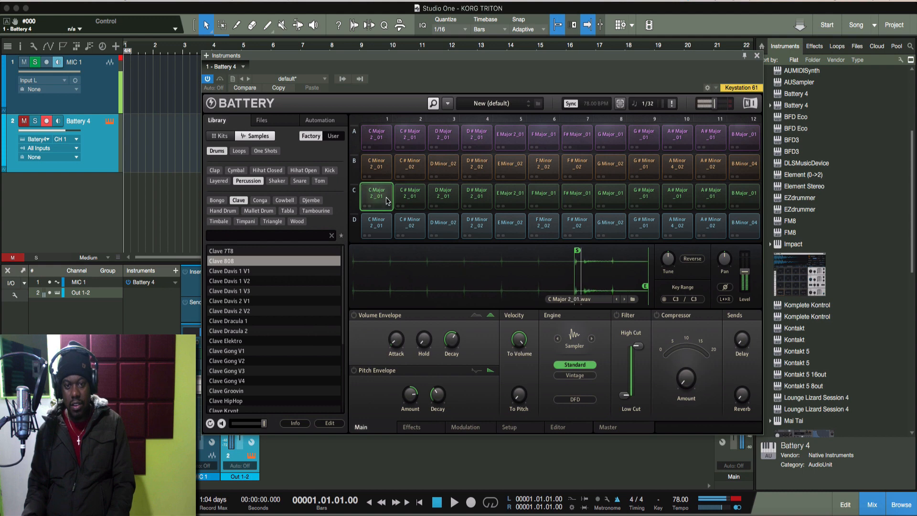
{"action": "left_click", "coordinate": [377, 198]}
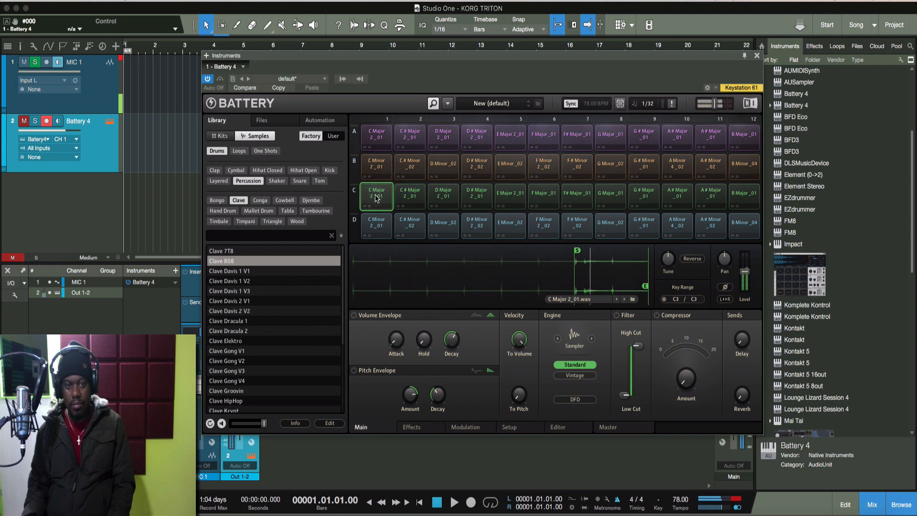
Move the sample start point of the D major cell C3 to about 221182 and audition the cell.
{"action": "left_click", "coordinate": [443, 196]}
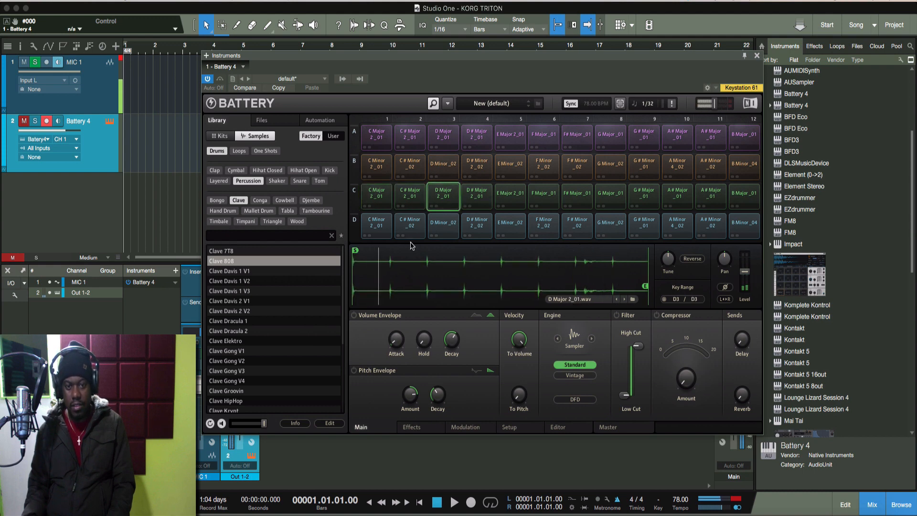
{"action": "left_click_drag", "start_coordinate": [357, 250], "coordinate": [576, 250]}
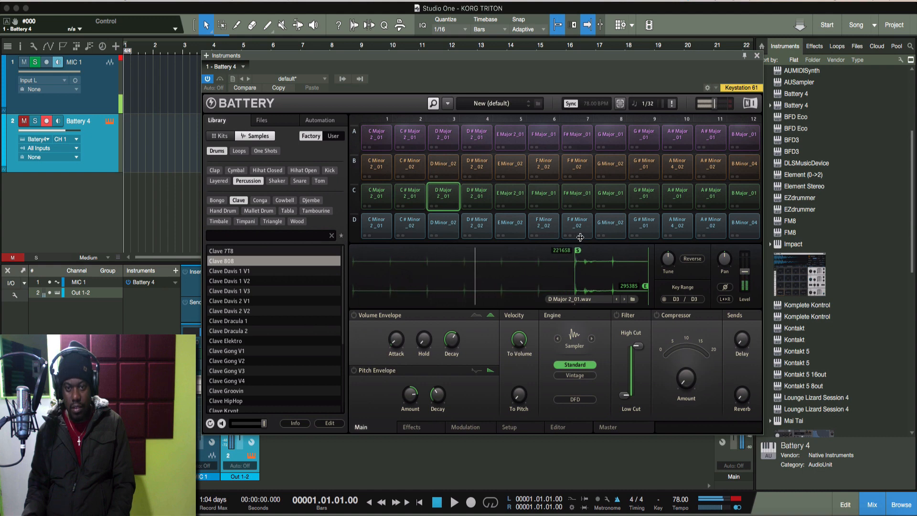
{"action": "left_click", "coordinate": [451, 201]}
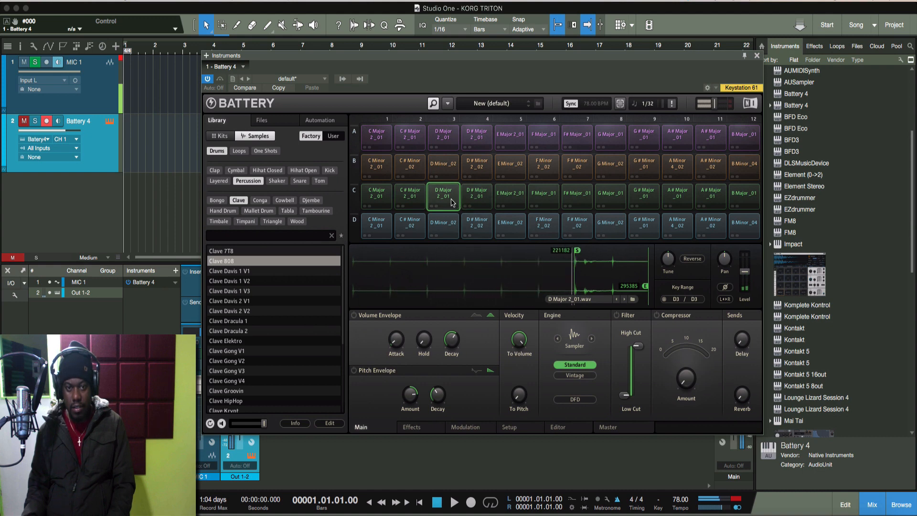
{"action": "left_click", "coordinate": [453, 202]}
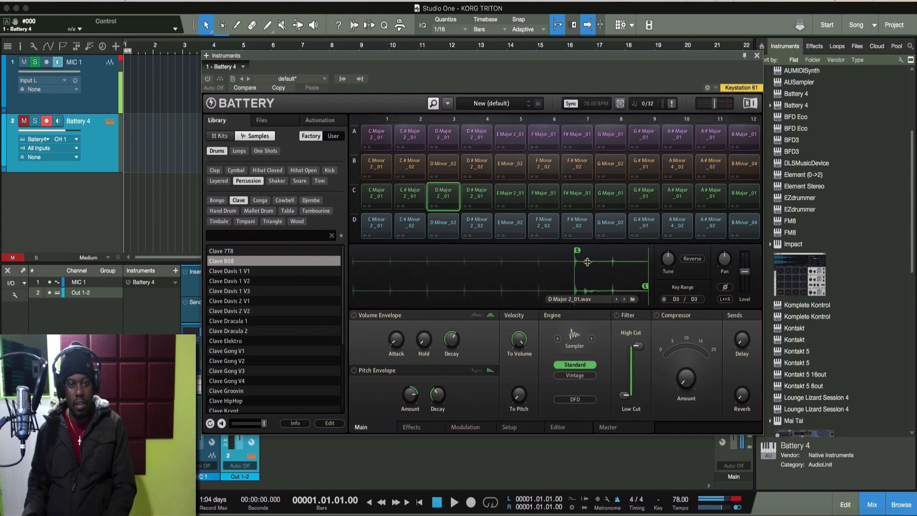
Move the sample start point of the D# major cell C4 to the onset of the late chord hit in its waveform.
{"action": "left_click", "coordinate": [477, 196]}
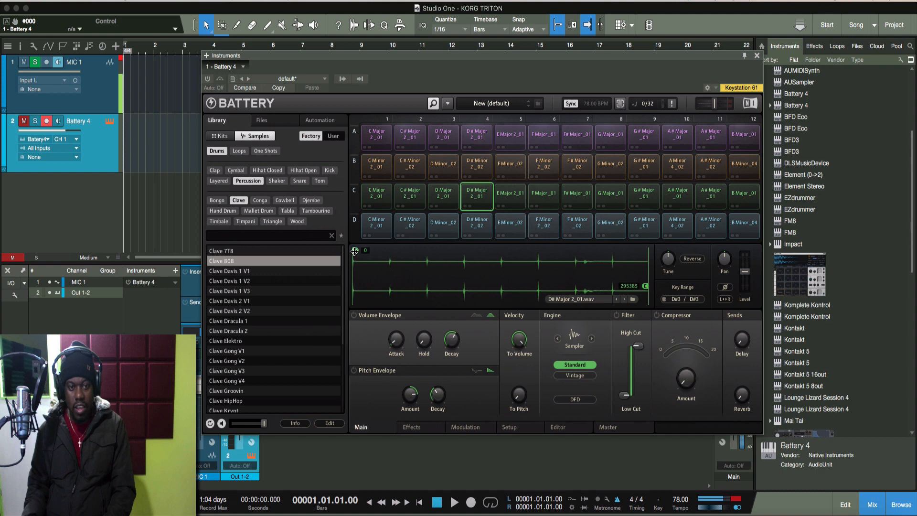
{"action": "mouse_move", "coordinate": [354, 252]}
{"action": "left_mouse_down"}
{"action": "mouse_move", "coordinate": [570, 241]}
{"action": "mouse_move", "coordinate": [576, 227]}
{"action": "mouse_move", "coordinate": [566, 250]}
{"action": "mouse_move", "coordinate": [506, 254]}
{"action": "left_mouse_up"}
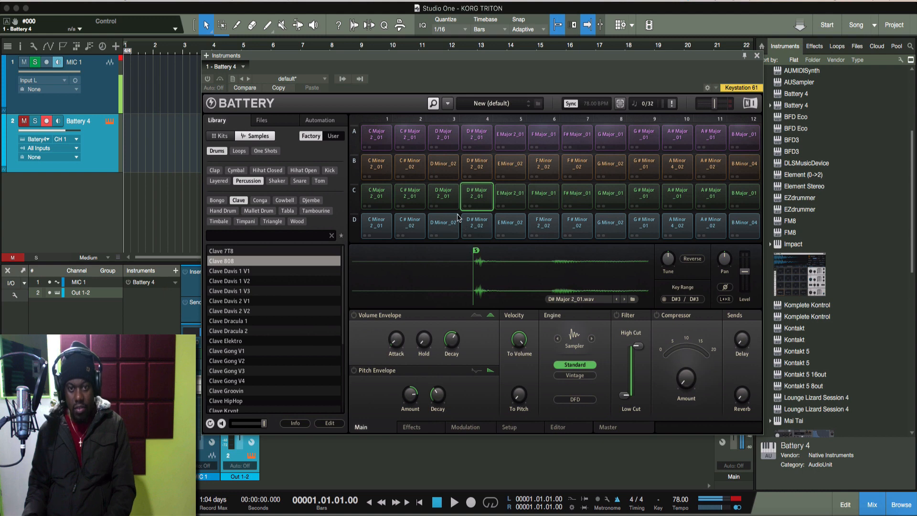
Select cells C5 through C12 and move the sample start point in the displayed B major waveform to about 220706.
{"action": "left_click", "coordinate": [513, 200]}
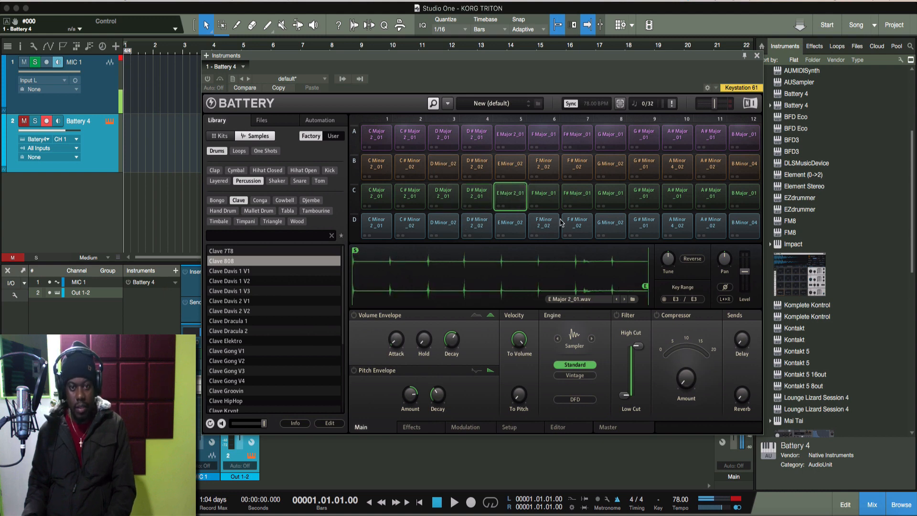
{"action": "left_click", "coordinate": [748, 200], "text": "shift"}
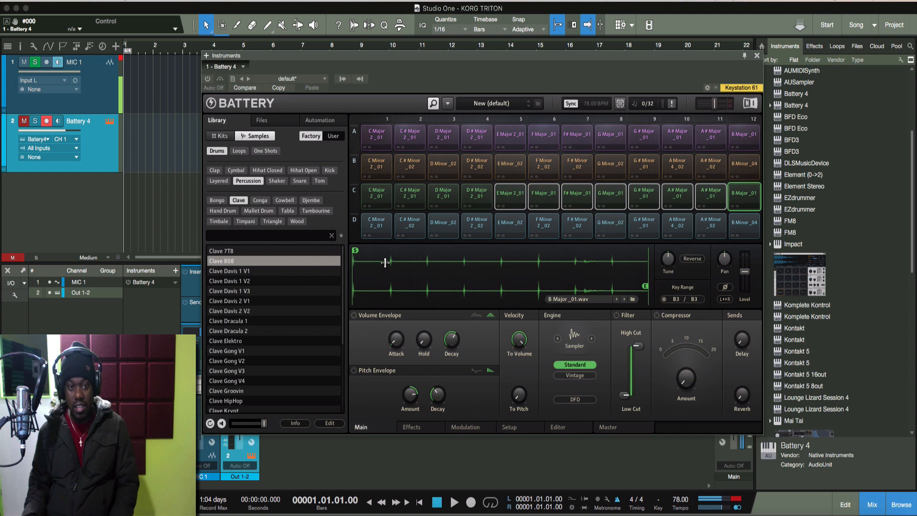
{"action": "mouse_move", "coordinate": [357, 253]}
{"action": "left_mouse_down"}
{"action": "mouse_move", "coordinate": [562, 247]}
{"action": "mouse_move", "coordinate": [577, 237]}
{"action": "left_mouse_up"}
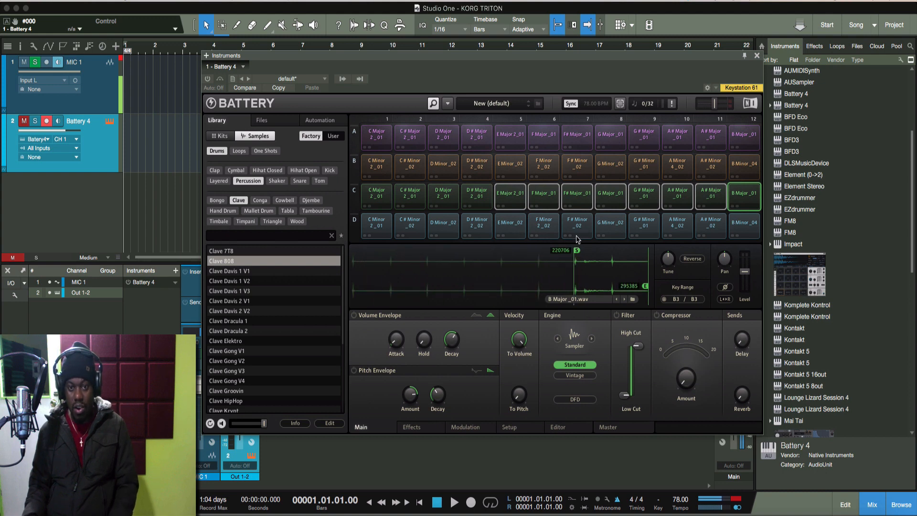
Check the sample start points of the row C cells from D# major C4 through G major C8.
{"action": "left_click", "coordinate": [477, 196]}
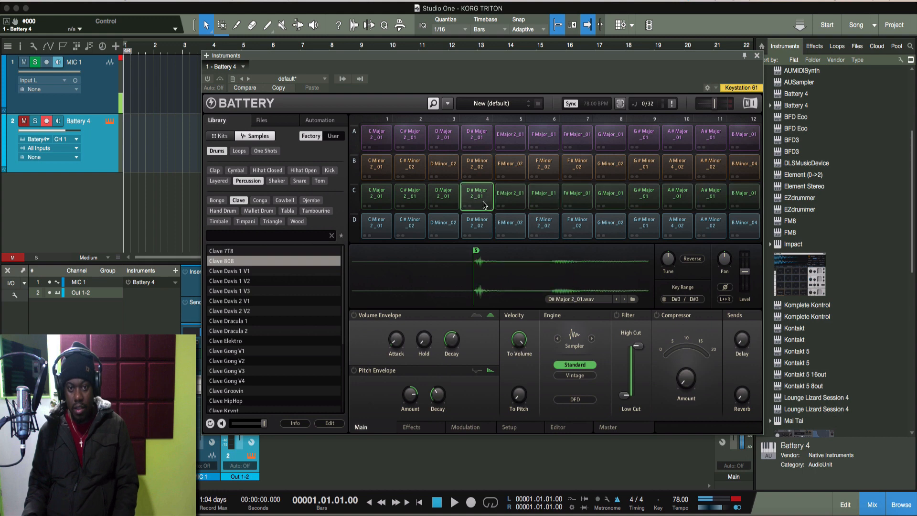
{"action": "left_click", "coordinate": [513, 199]}
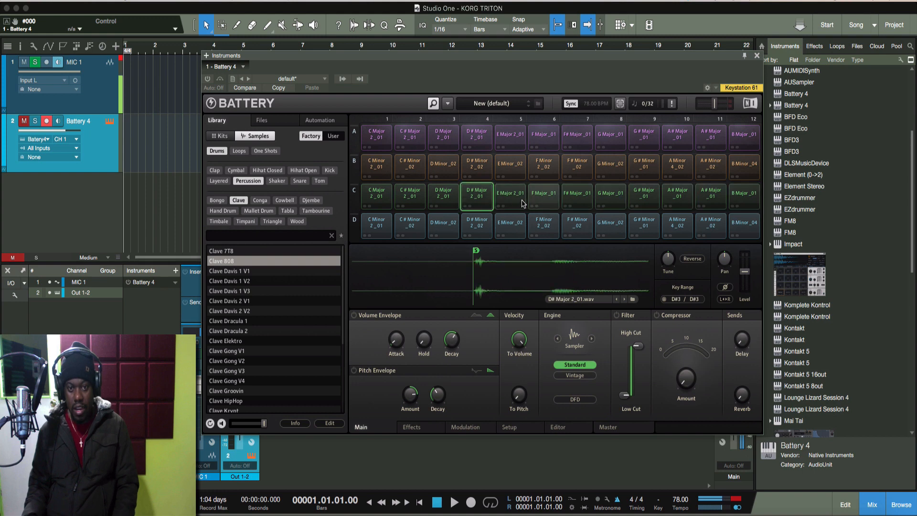
{"action": "left_click", "coordinate": [547, 201]}
{"action": "left_click", "coordinate": [580, 200]}
{"action": "left_click", "coordinate": [620, 204]}
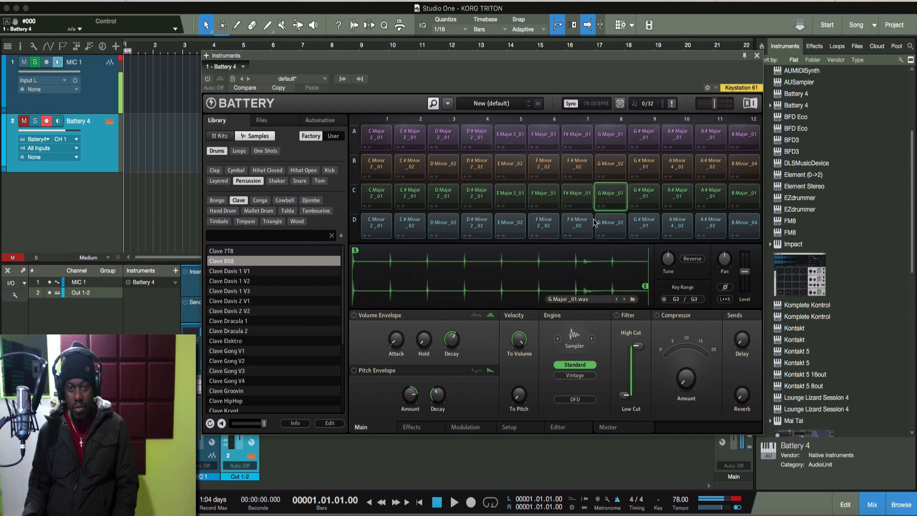
{"action": "left_click", "coordinate": [512, 198]}
{"action": "left_click", "coordinate": [481, 202]}
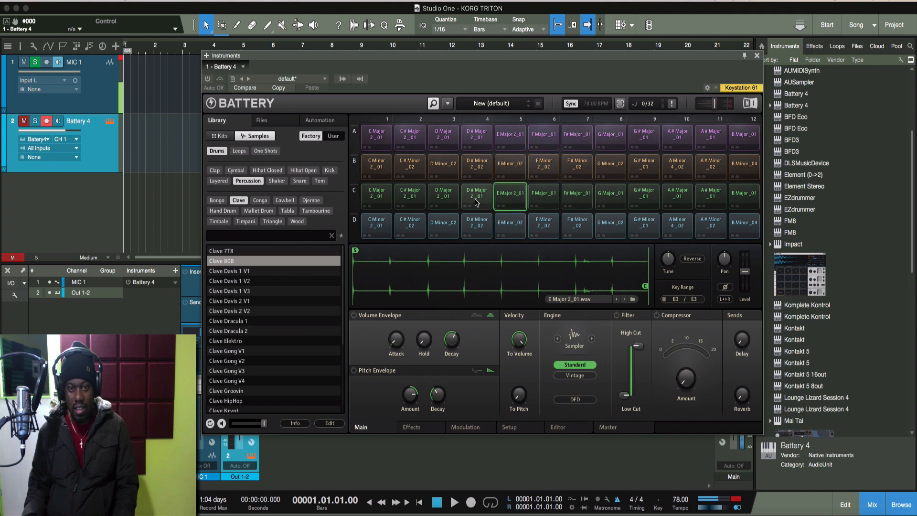
Move the sample start points of the E major cell C5 to about 220898 and the F major cell C6 to about 220706.
{"action": "left_click", "coordinate": [504, 203]}
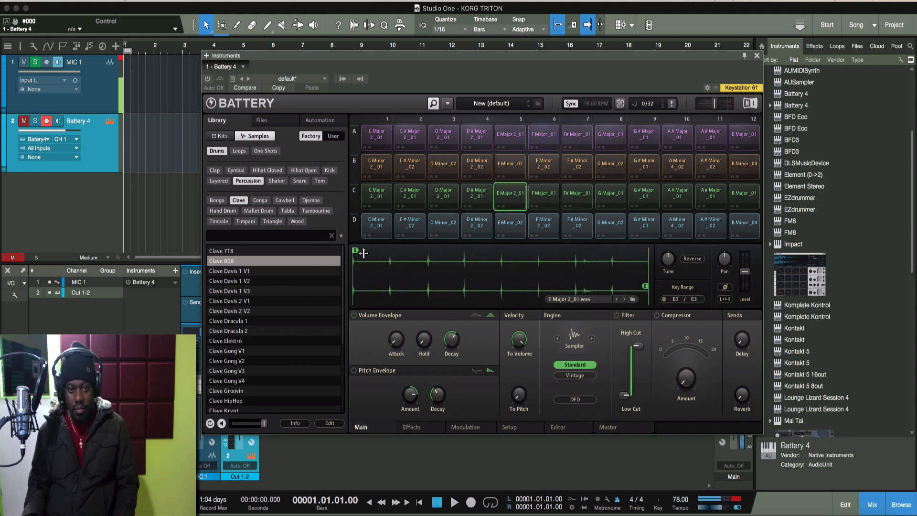
{"action": "mouse_move", "coordinate": [361, 253]}
{"action": "left_mouse_down"}
{"action": "mouse_move", "coordinate": [573, 250]}
{"action": "mouse_move", "coordinate": [600, 232]}
{"action": "left_mouse_up"}
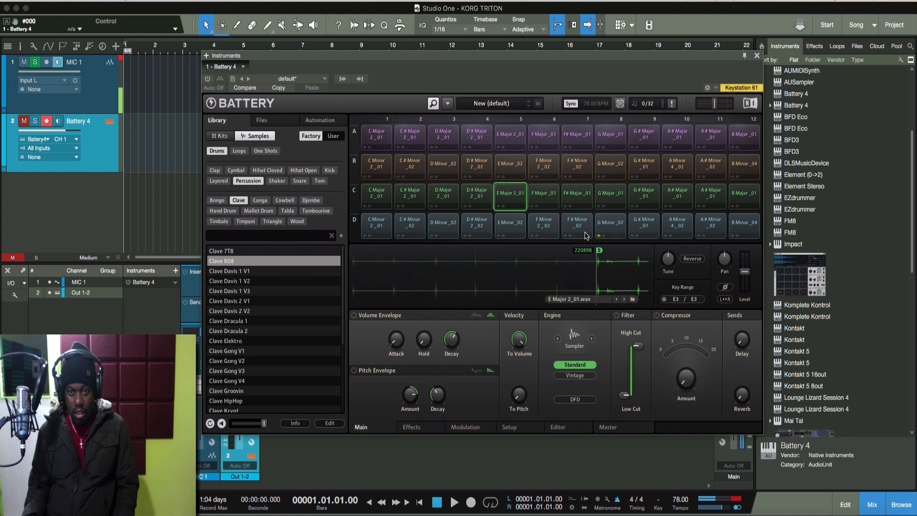
{"action": "left_click", "coordinate": [543, 195]}
{"action": "mouse_move", "coordinate": [355, 253]}
{"action": "left_mouse_down"}
{"action": "mouse_move", "coordinate": [525, 251]}
{"action": "mouse_move", "coordinate": [576, 237]}
{"action": "left_mouse_up"}
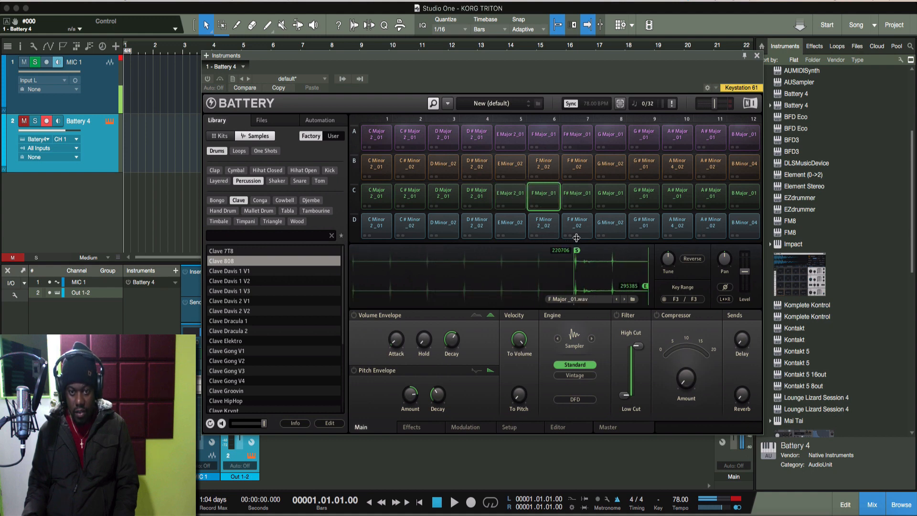
Move the sample start point of the F# major cell C7 to about 220706, and fine-tune it to the chord's onset.
{"action": "left_click", "coordinate": [578, 208]}
{"action": "mouse_move", "coordinate": [357, 249]}
{"action": "left_mouse_down"}
{"action": "mouse_move", "coordinate": [578, 241]}
{"action": "mouse_move", "coordinate": [578, 225]}
{"action": "left_mouse_up"}
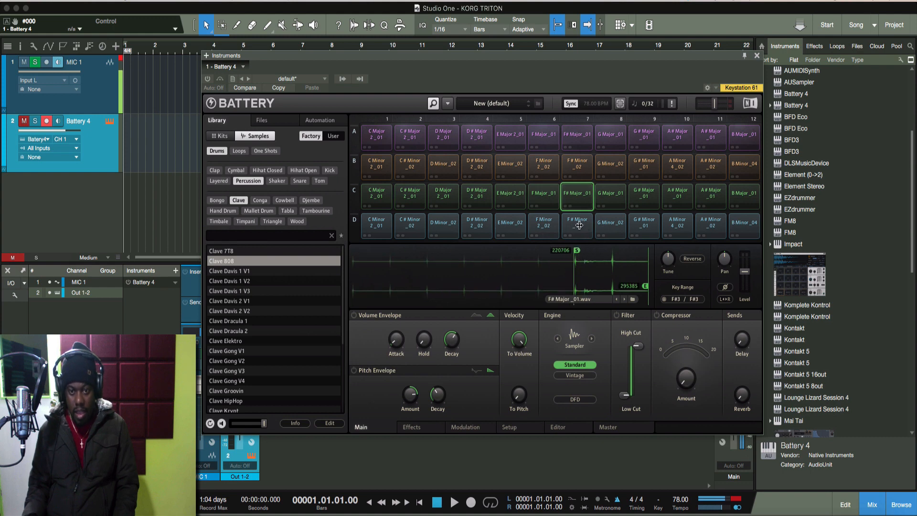
{"action": "left_click_drag", "start_coordinate": [586, 265], "coordinate": [587, 254]}
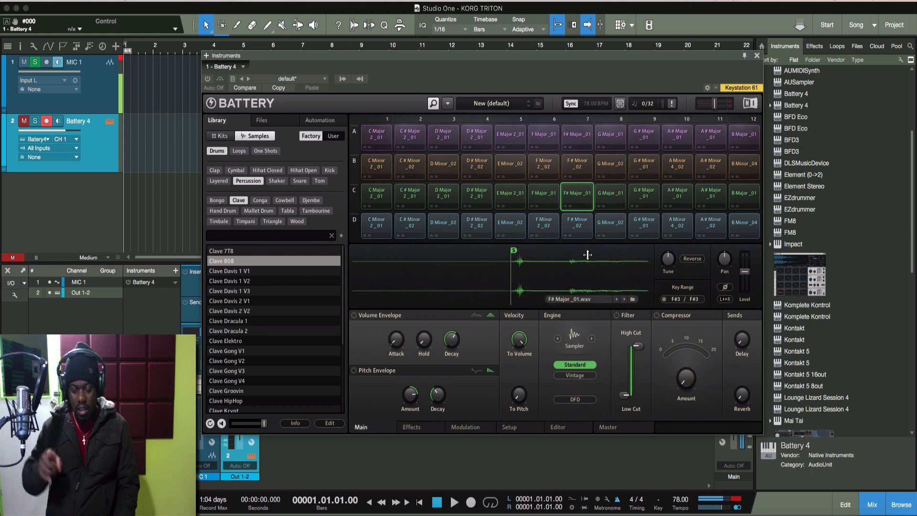
{"action": "left_click_drag", "start_coordinate": [514, 250], "coordinate": [521, 249]}
Move the sample start point of the G major cell C8 to the late chord hit at about 221608.
{"action": "left_click", "coordinate": [611, 196]}
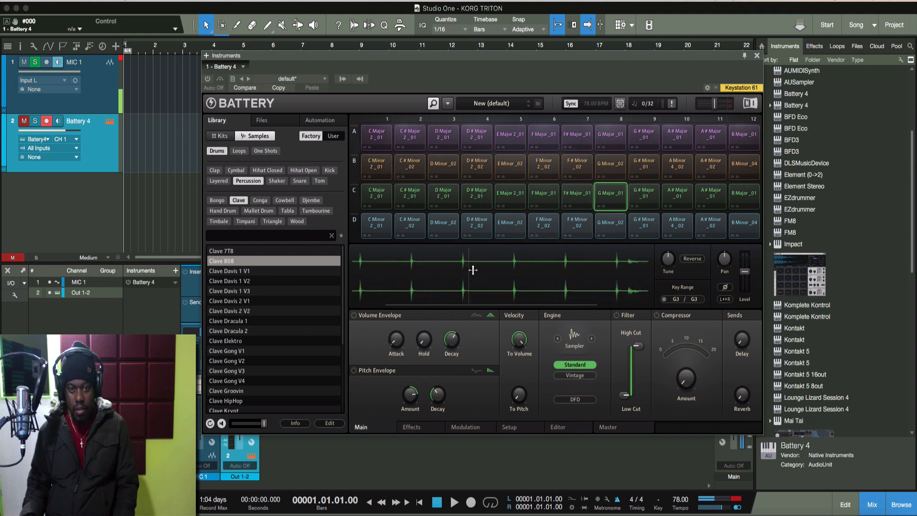
{"action": "left_click_drag", "start_coordinate": [354, 250], "coordinate": [575, 244]}
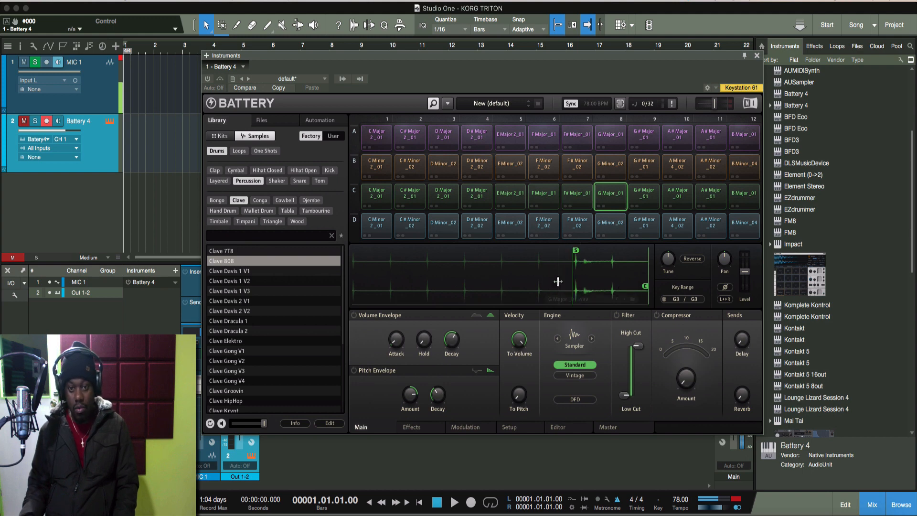
{"action": "scroll", "coordinate": [562, 280], "scroll_direction": "up", "scroll_amount": 5}
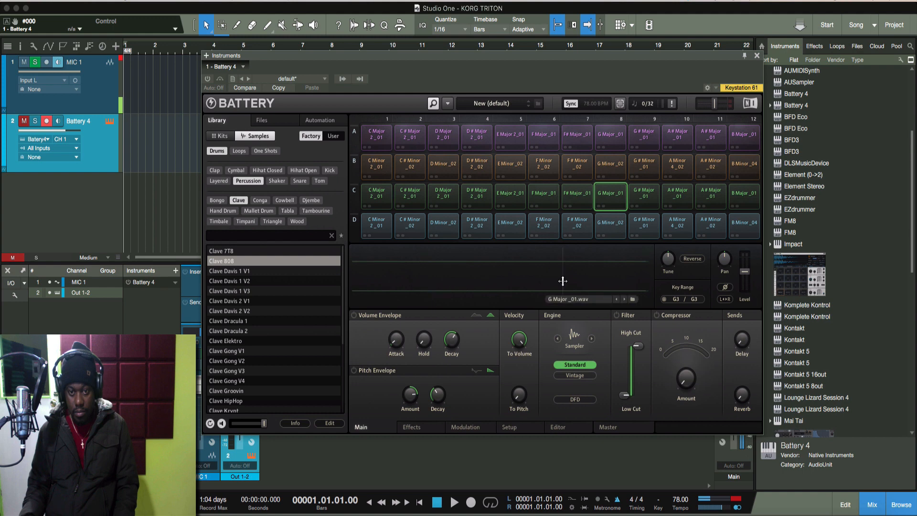
{"action": "scroll", "coordinate": [561, 266], "scroll_direction": "down", "scroll_amount": 3}
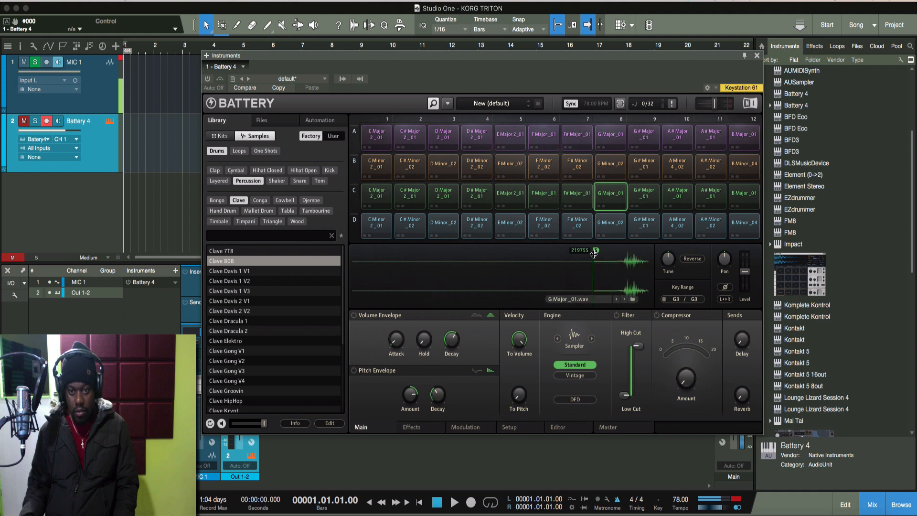
{"action": "left_click_drag", "start_coordinate": [594, 254], "coordinate": [622, 243]}
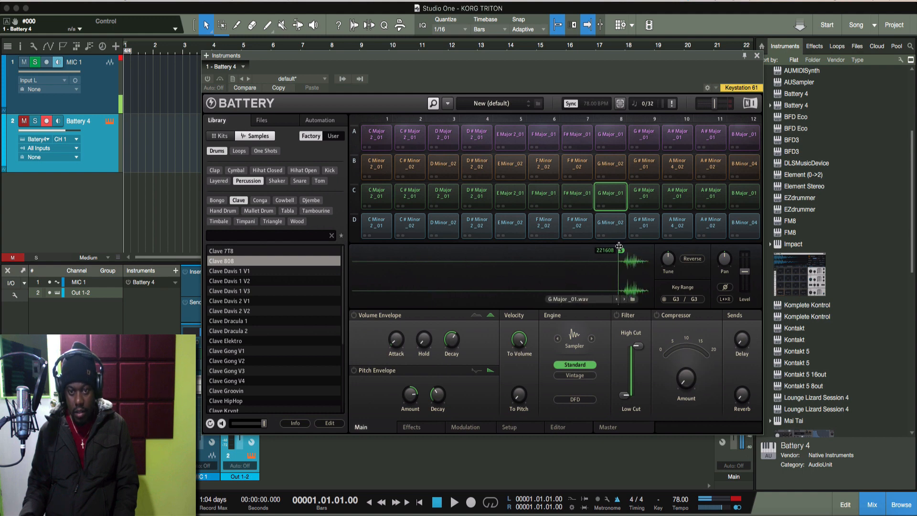
Move the sample start point of the G# major cell C9 about three quarters into its waveform.
{"action": "left_click", "coordinate": [633, 203]}
{"action": "left_click_drag", "start_coordinate": [357, 250], "coordinate": [578, 242]}
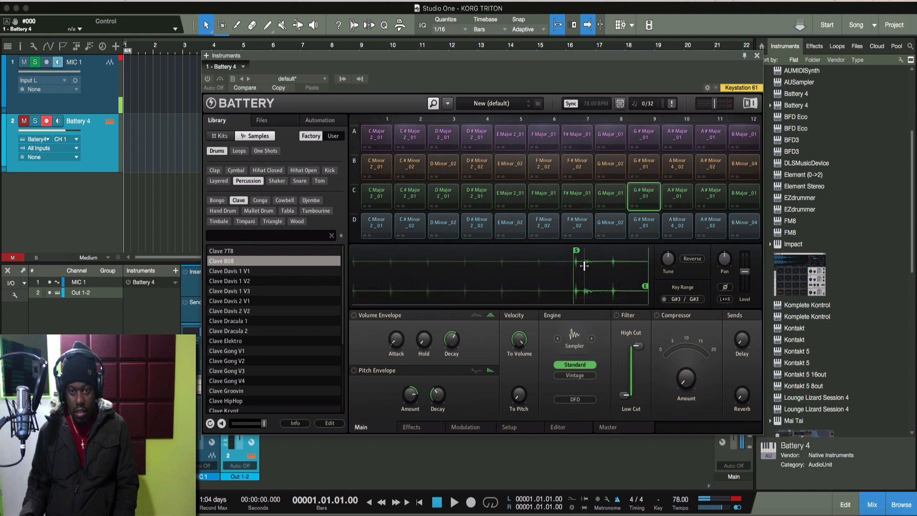
{"action": "scroll", "coordinate": [583, 266], "scroll_direction": "up", "scroll_amount": 3}
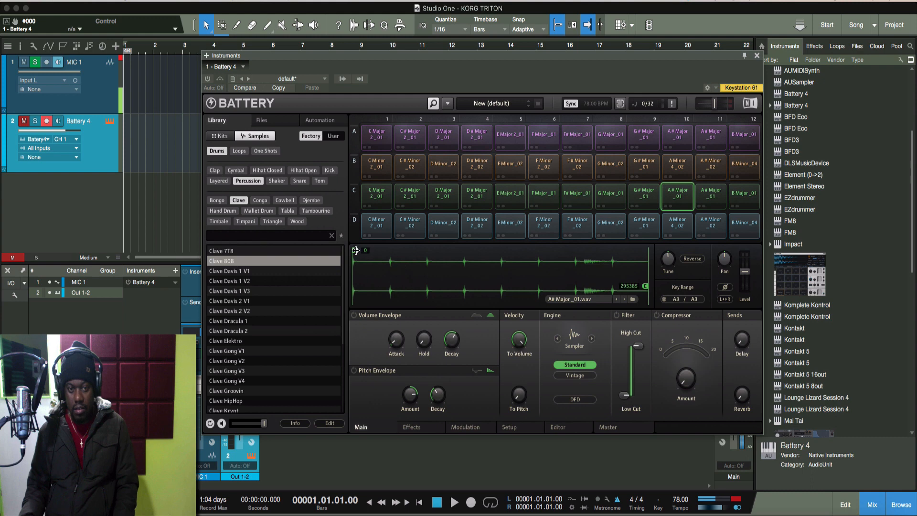
Move the sample start point of the A# major cell C10 about three quarters into its waveform and fine-tune it at the chord onset.
{"action": "left_click_drag", "start_coordinate": [355, 250], "coordinate": [578, 243]}
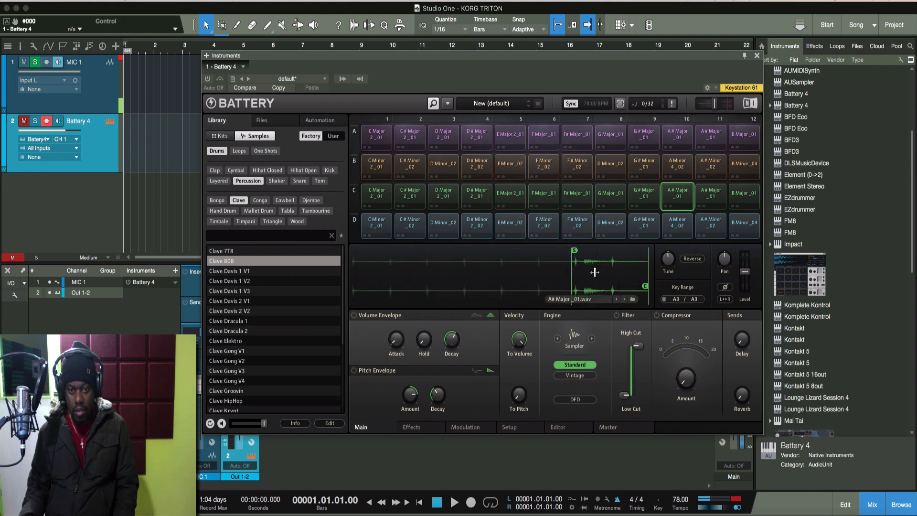
{"action": "scroll", "coordinate": [595, 272], "scroll_direction": "up", "scroll_amount": 1}
{"action": "scroll", "coordinate": [594, 272], "scroll_direction": "up", "scroll_amount": 1}
{"action": "mouse_move", "coordinate": [501, 249]}
{"action": "left_mouse_down"}
{"action": "mouse_move", "coordinate": [487, 250]}
{"action": "mouse_move", "coordinate": [497, 248]}
{"action": "left_mouse_up"}
Move the sample start point of the A# major cell C11 to about 219279, and fine-tune it to the chord's onset.
{"action": "left_click", "coordinate": [710, 196]}
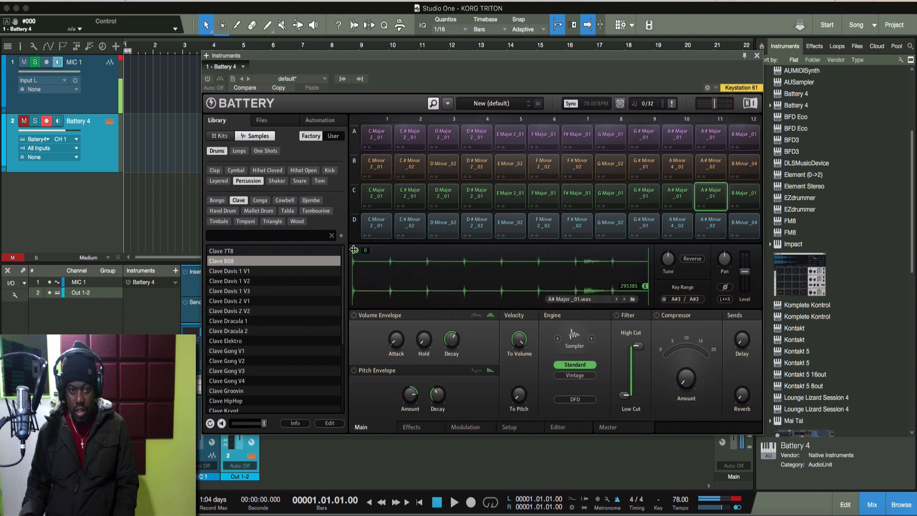
{"action": "left_click_drag", "start_coordinate": [353, 249], "coordinate": [575, 249]}
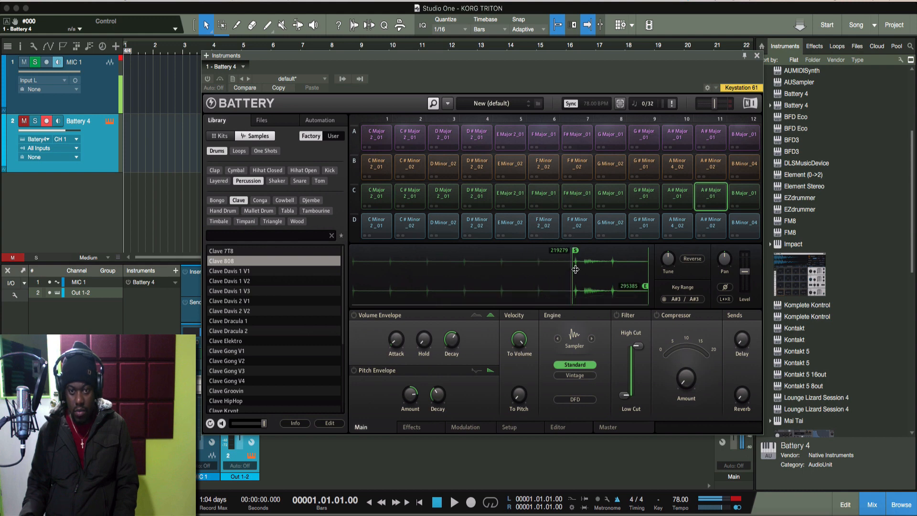
{"action": "scroll", "coordinate": [576, 269], "scroll_direction": "up", "scroll_amount": 2}
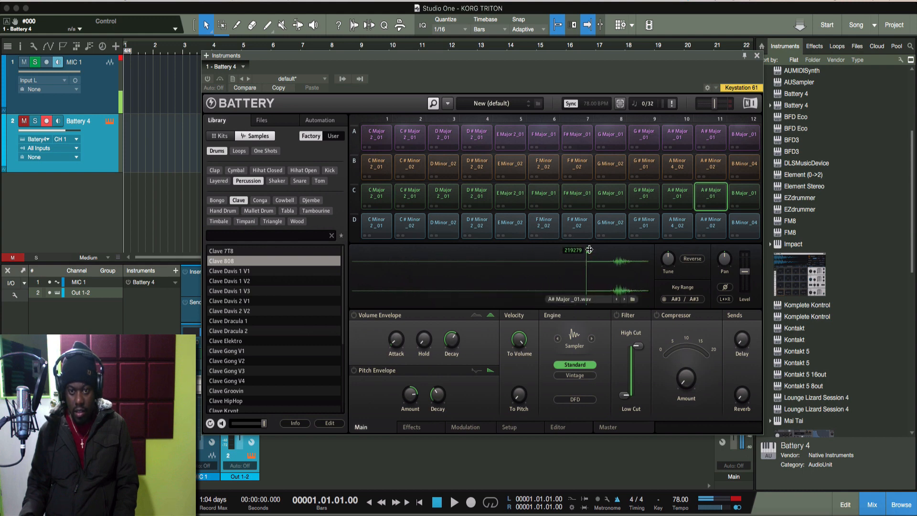
{"action": "left_click_drag", "start_coordinate": [589, 249], "coordinate": [609, 248]}
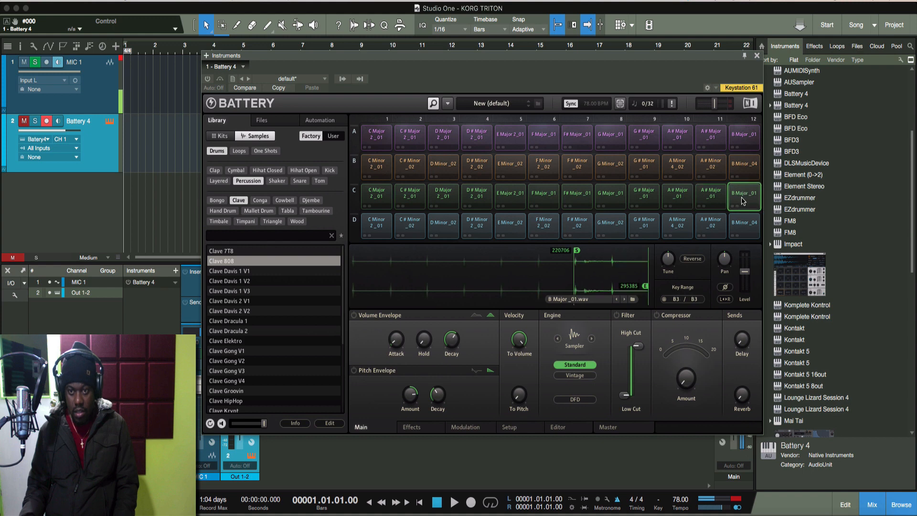
Fine-tune the sample start point of the B major cell C12 to its chord onset and recheck the A# major cell C11.
{"action": "scroll", "coordinate": [589, 266], "scroll_direction": "down", "scroll_amount": 2}
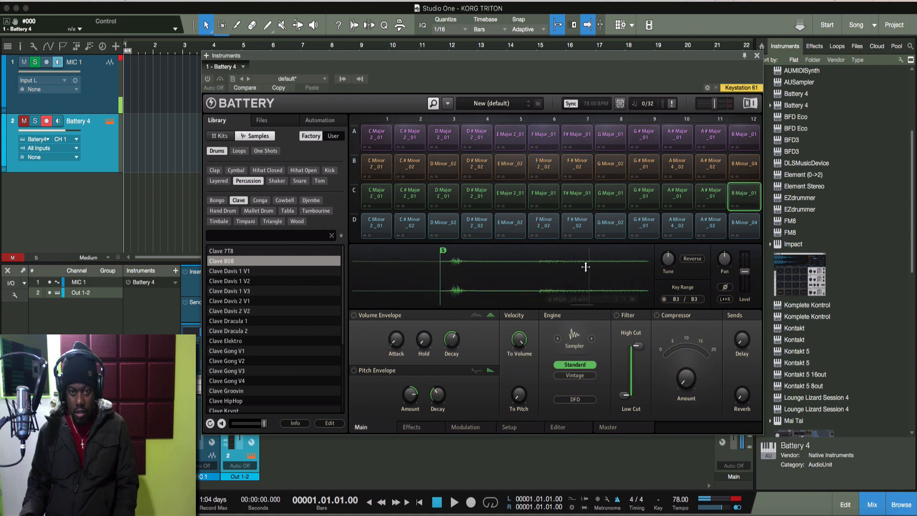
{"action": "left_click_drag", "start_coordinate": [449, 249], "coordinate": [454, 245]}
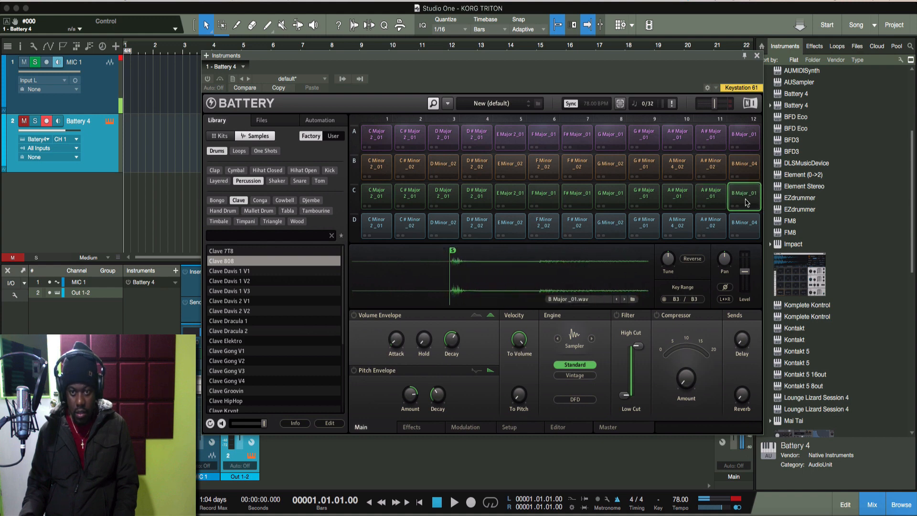
{"action": "left_click", "coordinate": [711, 192]}
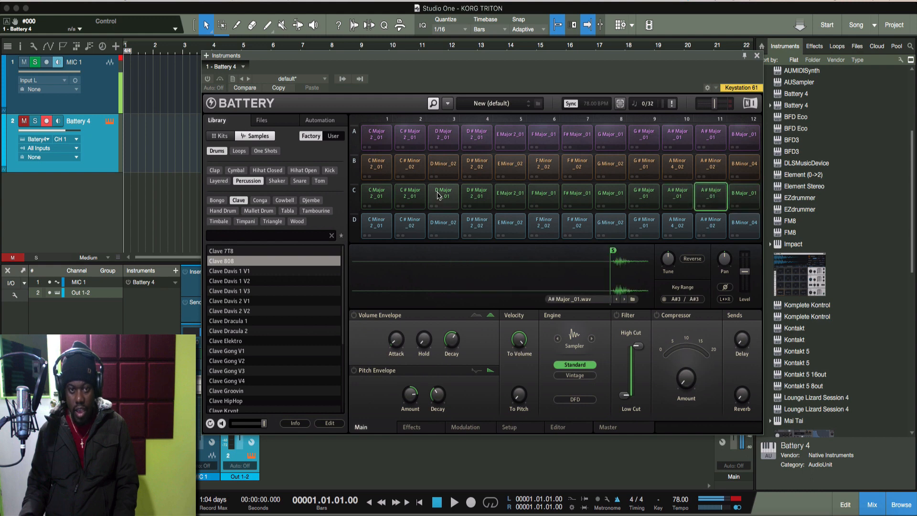
Inspect the start point of the C major cell C1 and nudge the C# major cell C2's start point closer to its chord onset.
{"action": "left_click", "coordinate": [376, 195]}
{"action": "scroll", "coordinate": [599, 263], "scroll_direction": "down", "scroll_amount": 2}
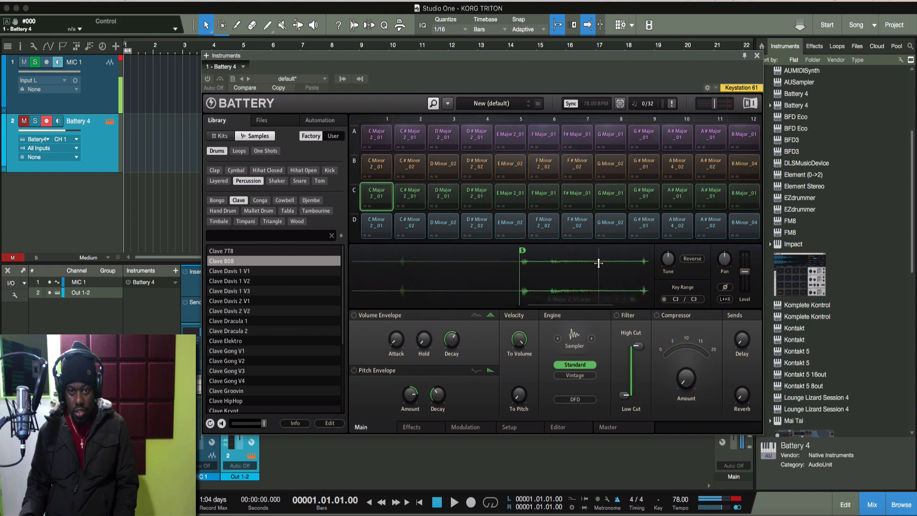
{"action": "scroll", "coordinate": [598, 263], "scroll_direction": "up", "scroll_amount": 3}
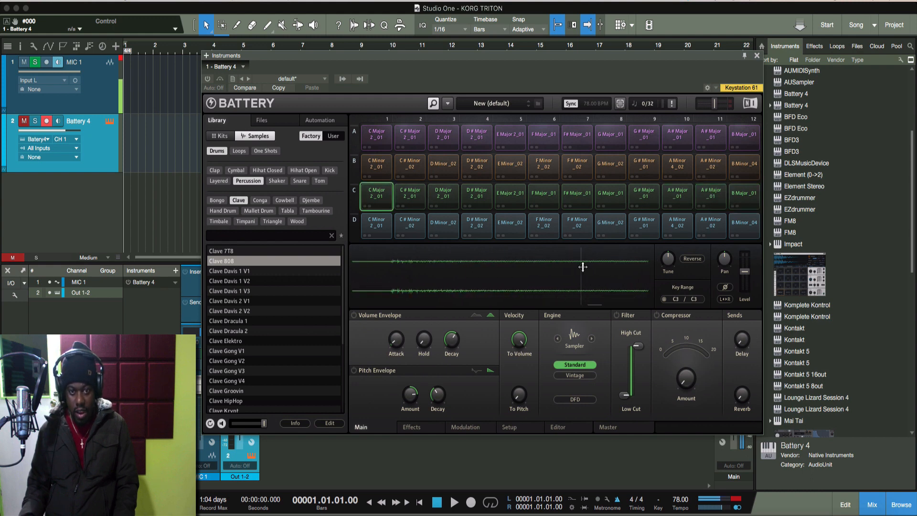
{"action": "scroll", "coordinate": [582, 266], "scroll_direction": "down", "scroll_amount": 3}
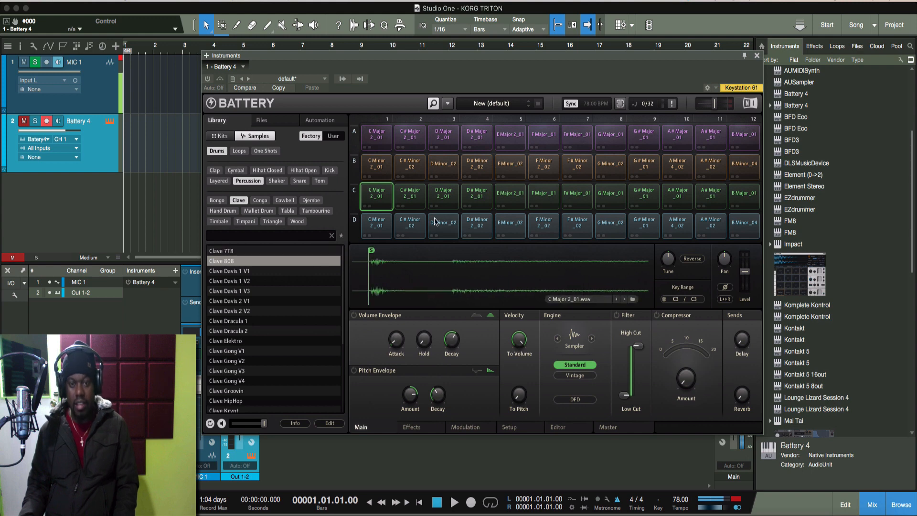
{"action": "left_click", "coordinate": [410, 195]}
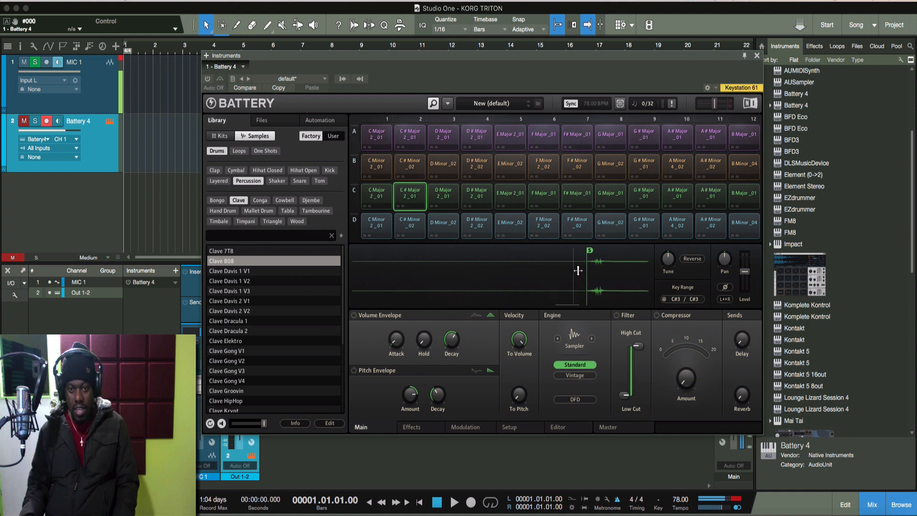
{"action": "mouse_move", "coordinate": [593, 253]}
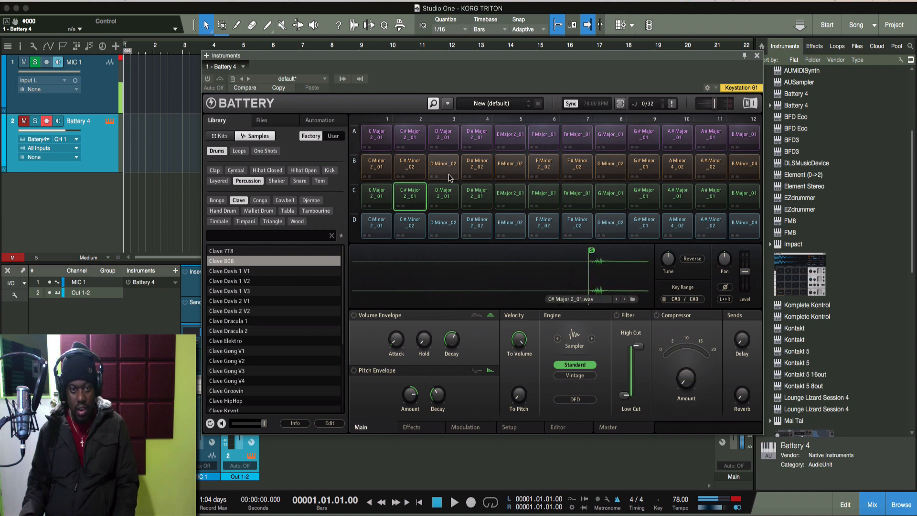
Move the sample start point of the D major cell C3 to about 221665 and check the D# major cell C4.
{"action": "left_click", "coordinate": [443, 195]}
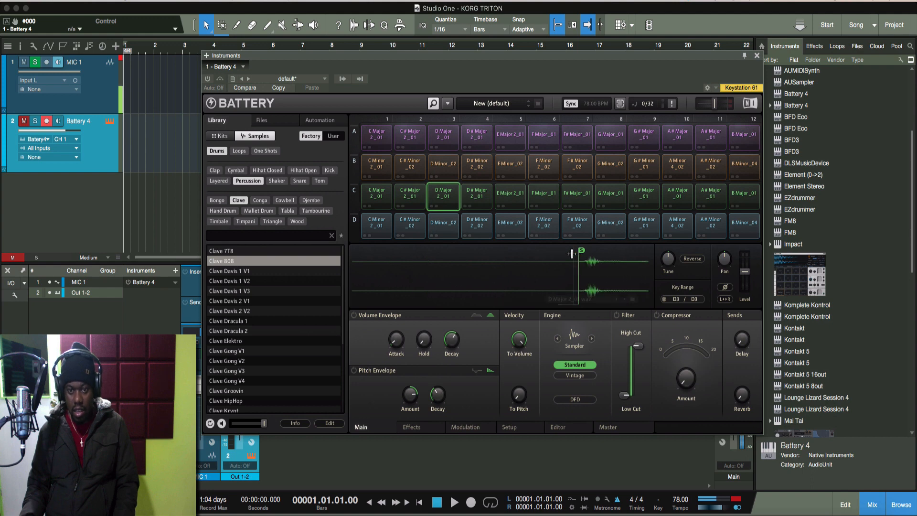
{"action": "left_click_drag", "start_coordinate": [572, 253], "coordinate": [600, 246]}
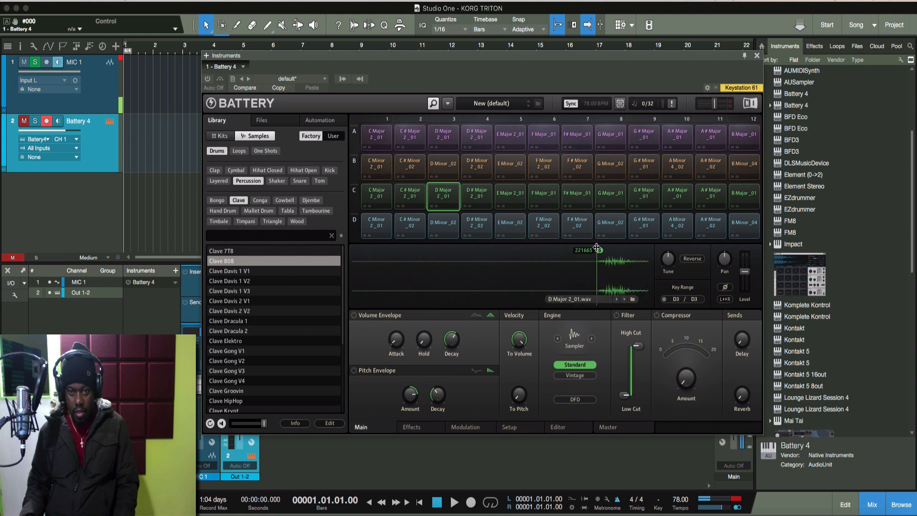
{"action": "left_click", "coordinate": [477, 195]}
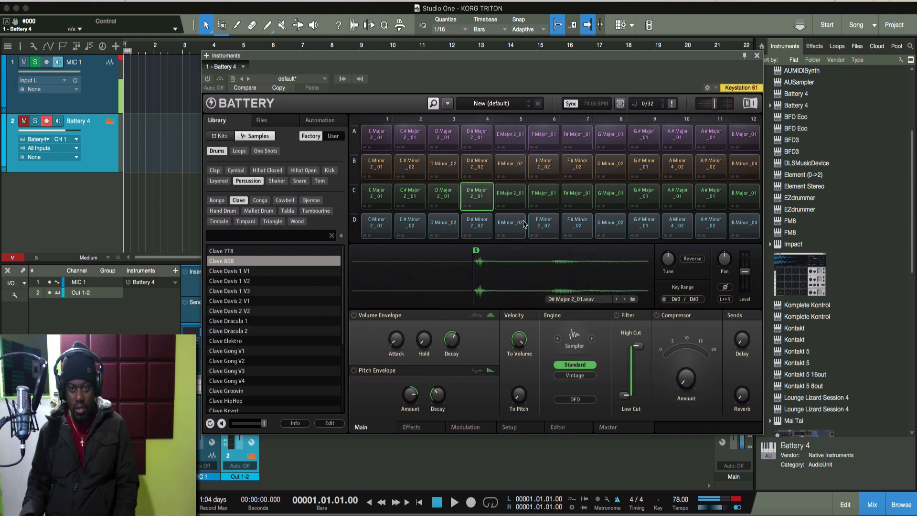
Move the sample start point of the E major cell C5 close to its chord onset and audition the cell.
{"action": "left_click", "coordinate": [510, 195]}
{"action": "mouse_move", "coordinate": [578, 252]}
{"action": "left_mouse_down"}
{"action": "mouse_move", "coordinate": [572, 260]}
{"action": "mouse_move", "coordinate": [595, 273]}
{"action": "mouse_move", "coordinate": [469, 273]}
{"action": "mouse_move", "coordinate": [578, 273]}
{"action": "left_mouse_up"}
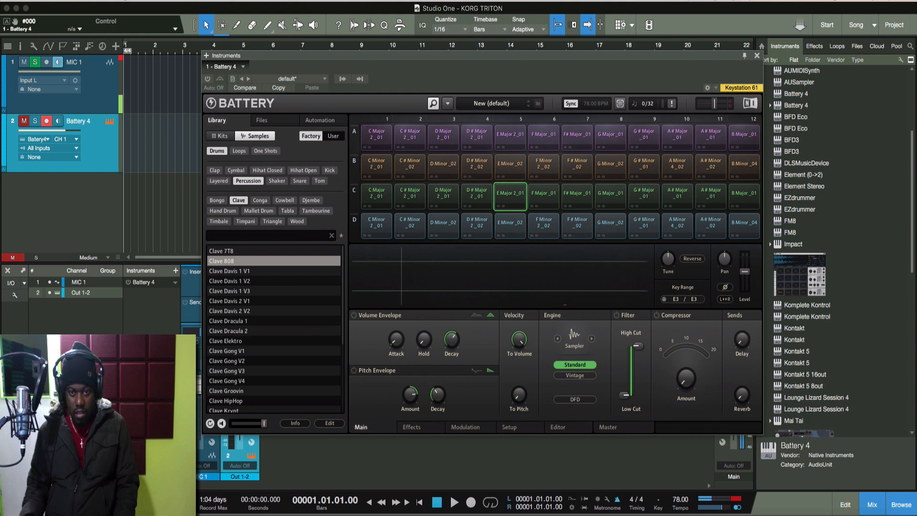
{"action": "left_click_drag", "start_coordinate": [416, 279], "coordinate": [465, 279]}
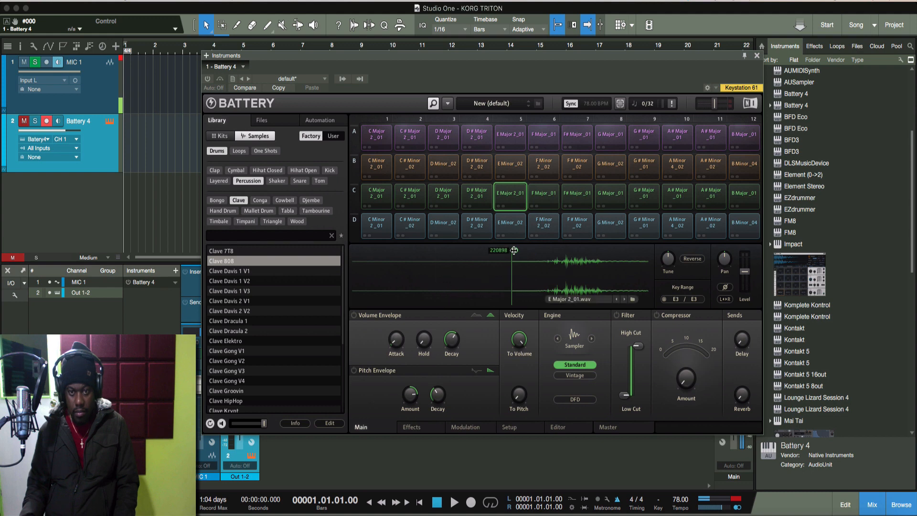
{"action": "left_click_drag", "start_coordinate": [514, 250], "coordinate": [545, 248]}
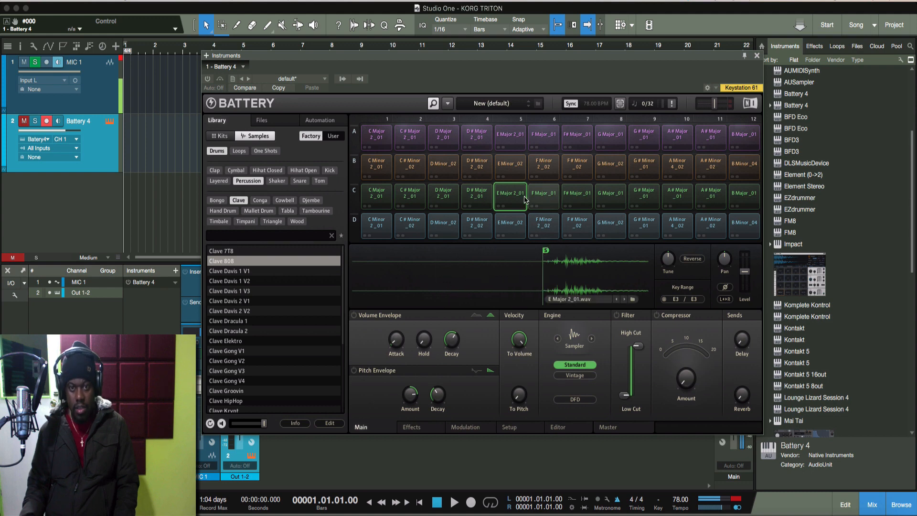
{"action": "left_click", "coordinate": [207, 79]}
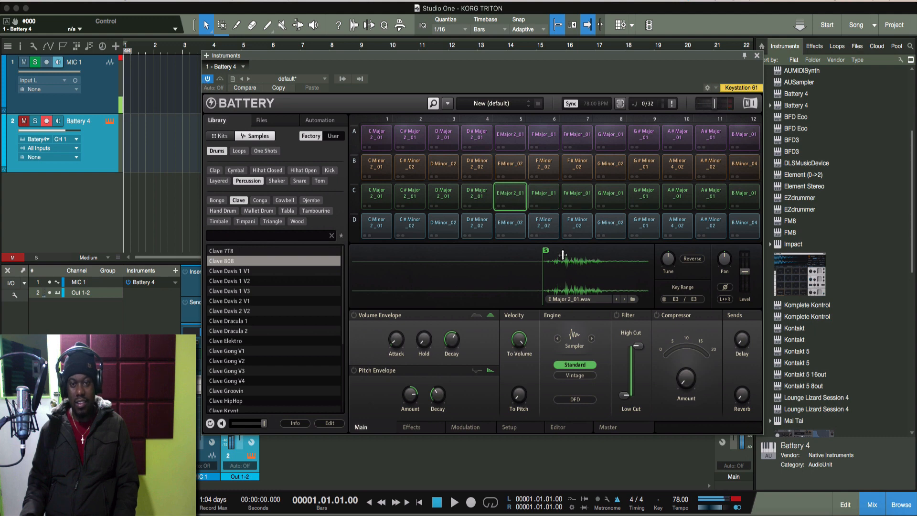
{"action": "left_click", "coordinate": [515, 203]}
{"action": "left_click", "coordinate": [513, 205]}
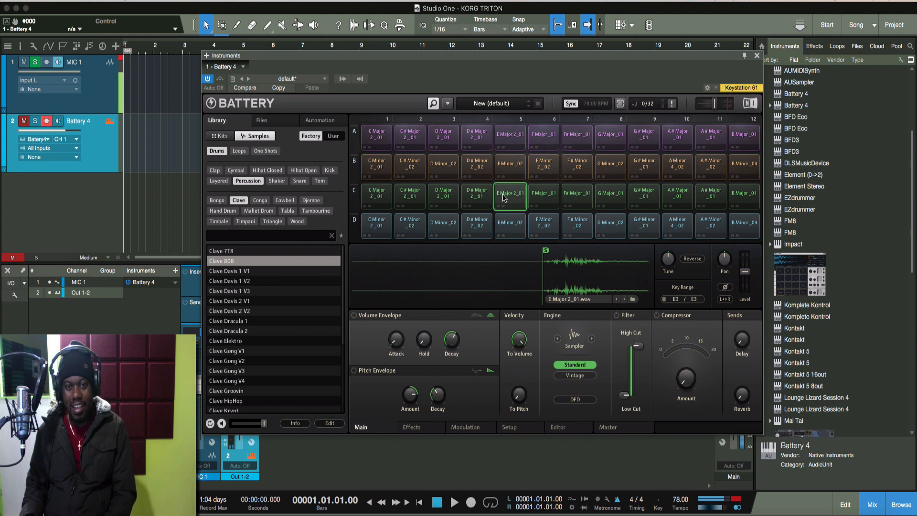
Check the C major cell C1, unmute the Battery 4 track, and audition the C major cell A1.
{"action": "left_click", "coordinate": [388, 201]}
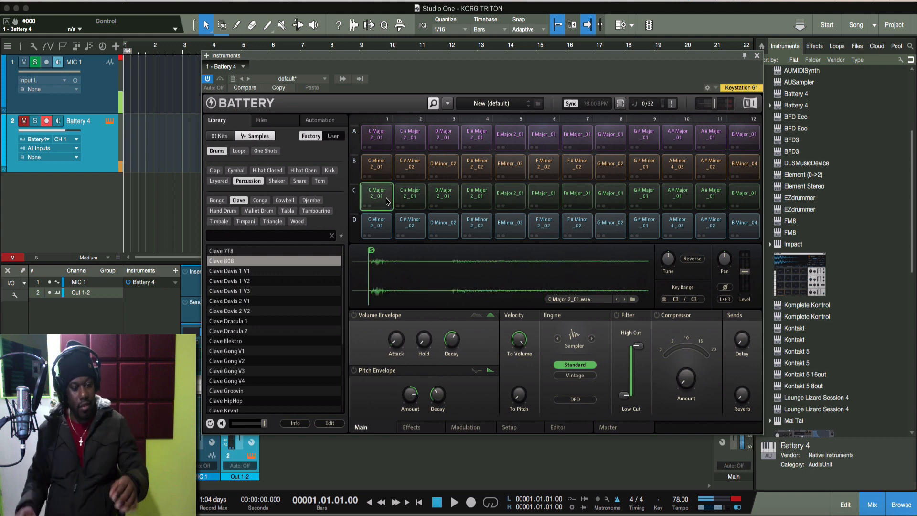
{"action": "left_click", "coordinate": [24, 121]}
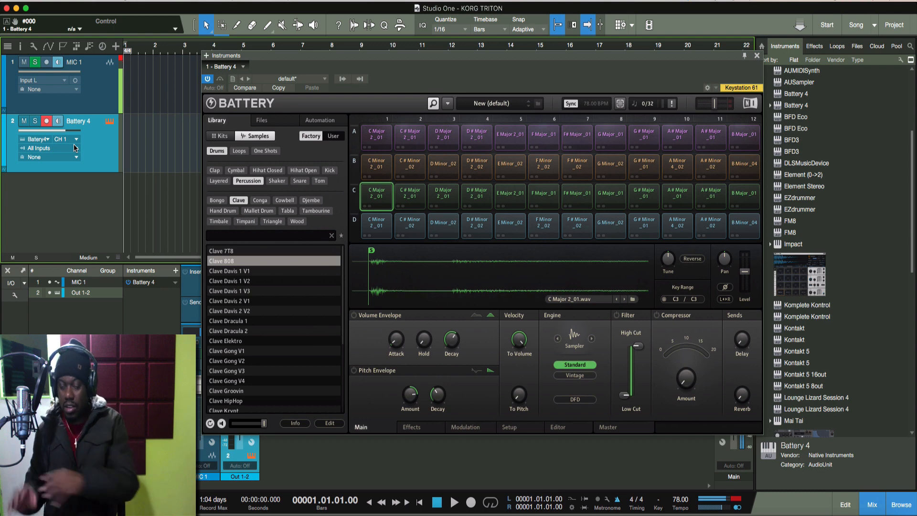
{"action": "left_click", "coordinate": [373, 136]}
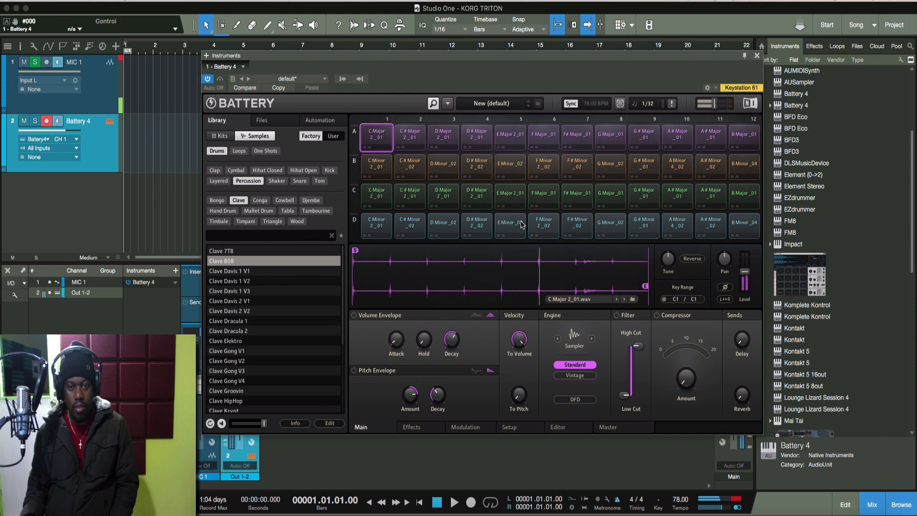
Shorten the C major cell A1 and C# major cell A2 to their first hit, with A2's sample end point at about 35676.
{"action": "left_click", "coordinate": [380, 146]}
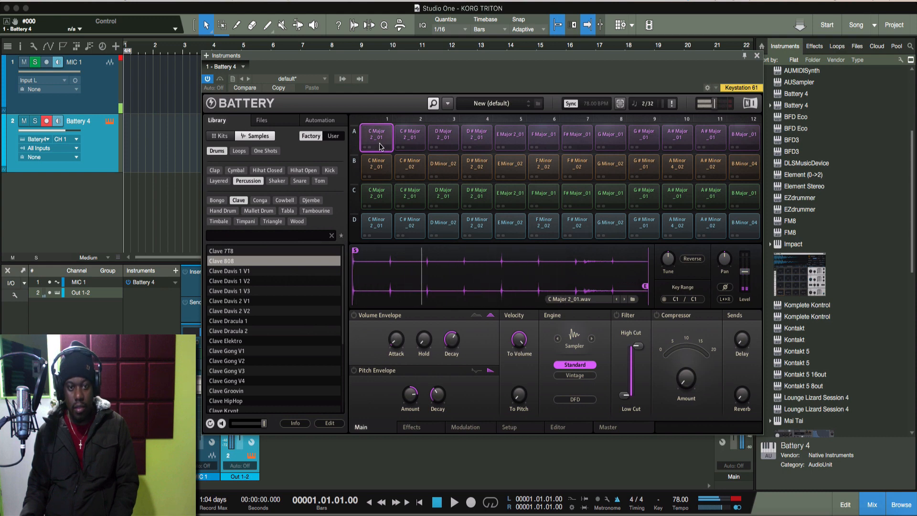
{"action": "left_click_drag", "start_coordinate": [644, 286], "coordinate": [388, 291]}
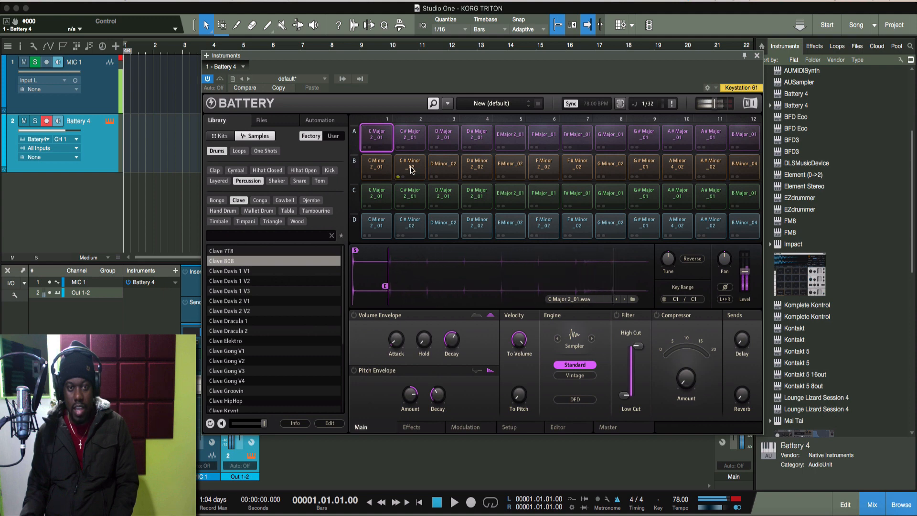
{"action": "left_click", "coordinate": [414, 141]}
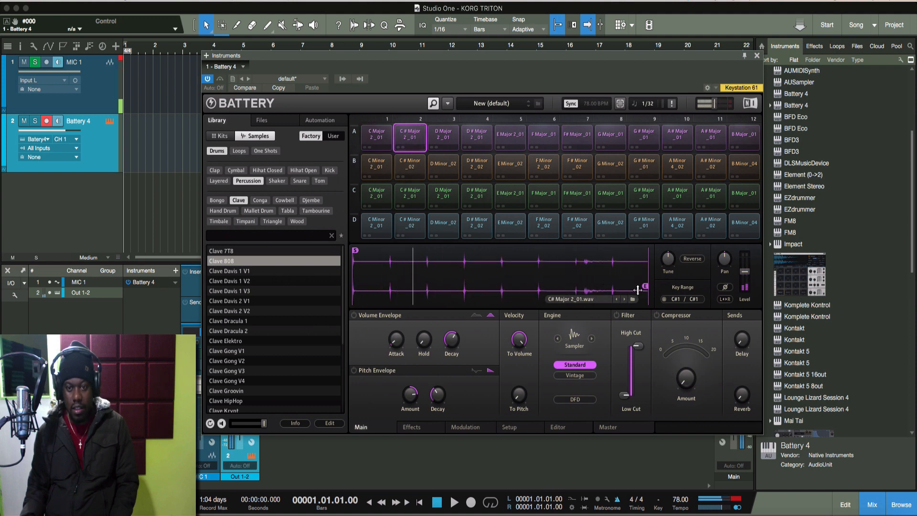
{"action": "left_click_drag", "start_coordinate": [645, 285], "coordinate": [385, 291]}
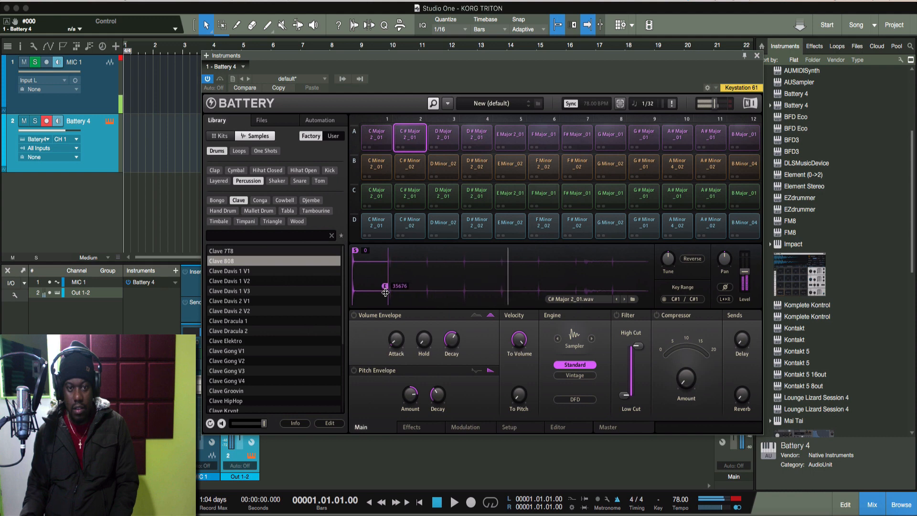
Move the sample end points of the D major cell A3 and D# major cell A4 to just before the second hit.
{"action": "left_click", "coordinate": [443, 137]}
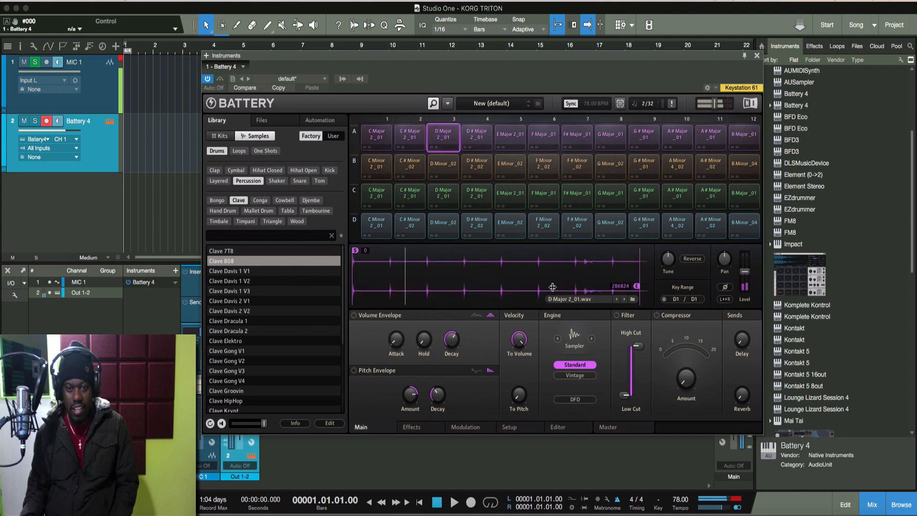
{"action": "left_click_drag", "start_coordinate": [637, 286], "coordinate": [385, 288]}
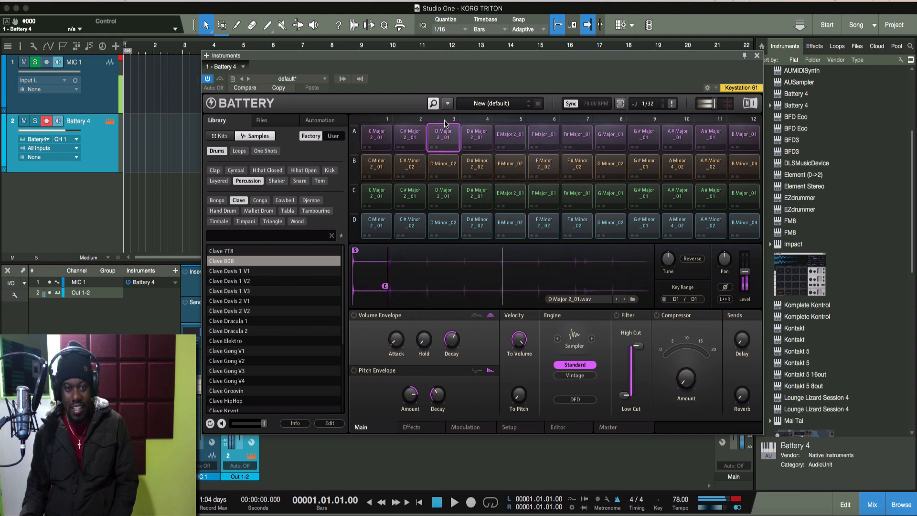
{"action": "left_click", "coordinate": [476, 137]}
{"action": "left_click_drag", "start_coordinate": [637, 285], "coordinate": [380, 282]}
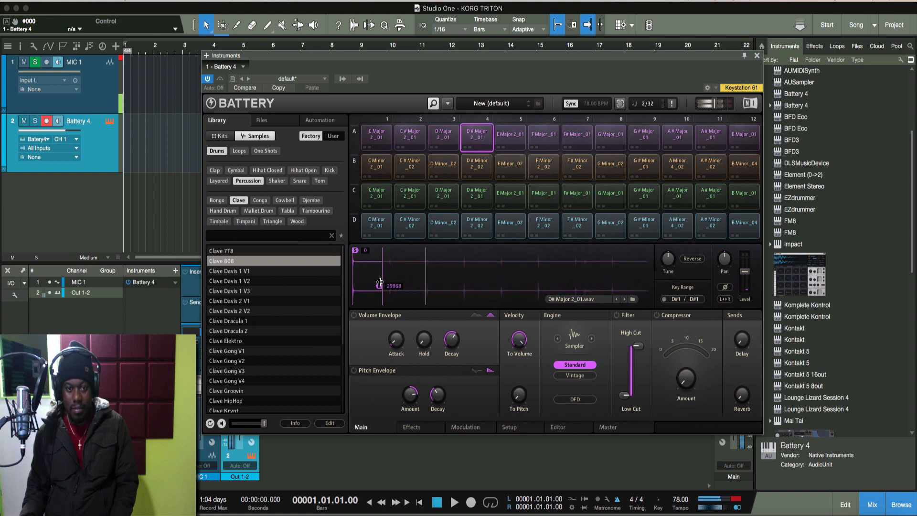
Trim the ends of the E major cell A5 and F major cell A6 to the first hit, with A6's end point at about 36152.
{"action": "left_click", "coordinate": [510, 137]}
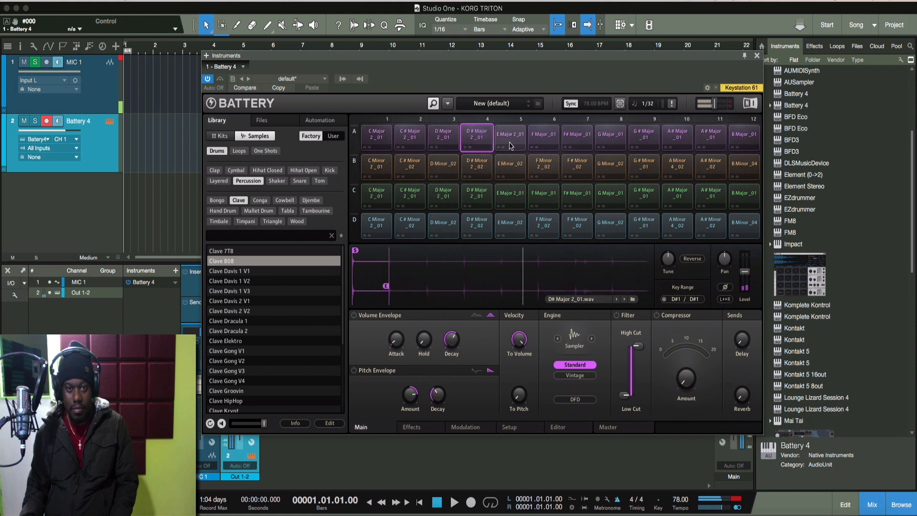
{"action": "left_click_drag", "start_coordinate": [637, 285], "coordinate": [384, 287]}
{"action": "left_click", "coordinate": [549, 137]}
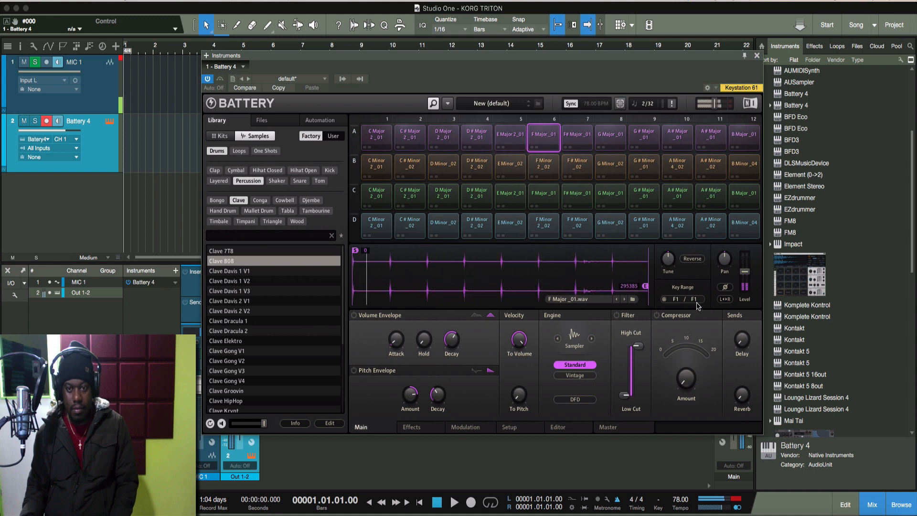
{"action": "mouse_move", "coordinate": [645, 285]}
{"action": "left_mouse_down"}
{"action": "mouse_move", "coordinate": [384, 285]}
{"action": "mouse_move", "coordinate": [389, 277]}
{"action": "left_mouse_up"}
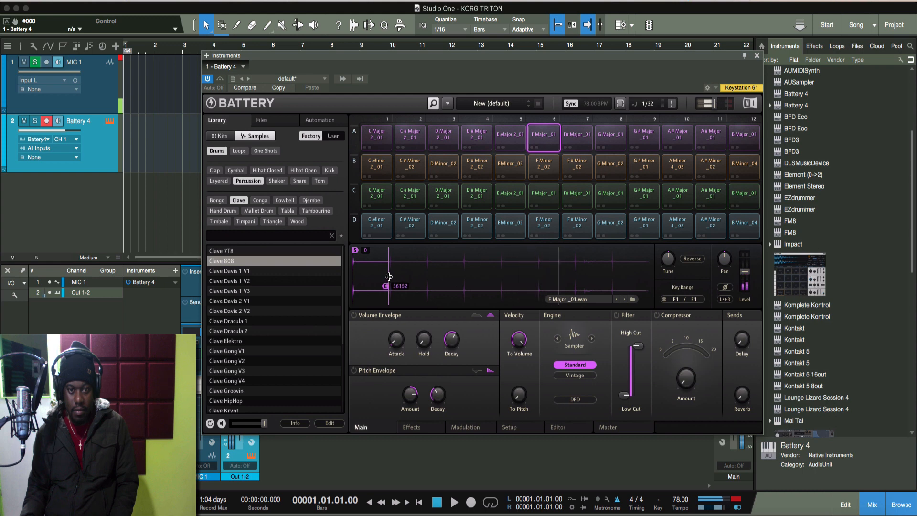
Trim the F# major cell A7 and G major cell A8 to their first hit, with A8's end point at about 35200.
{"action": "left_click", "coordinate": [577, 138]}
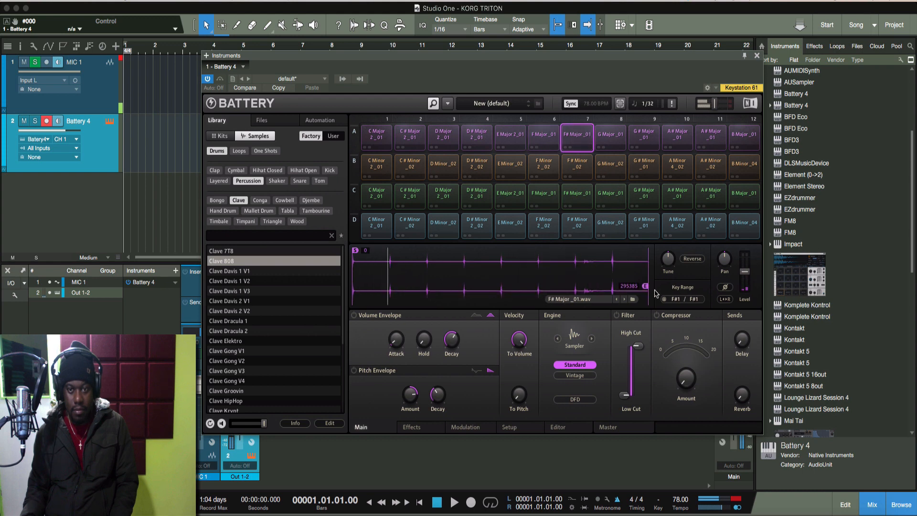
{"action": "left_click_drag", "start_coordinate": [639, 286], "coordinate": [384, 285]}
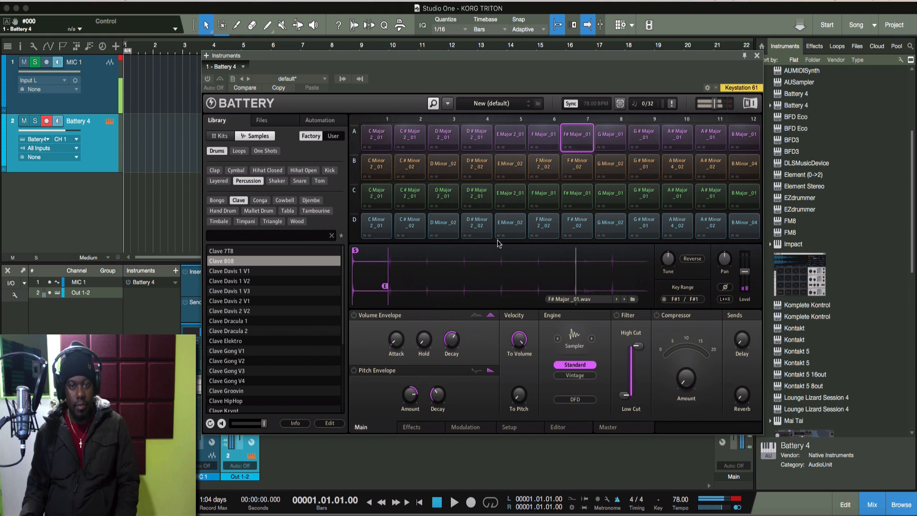
{"action": "left_click", "coordinate": [610, 138]}
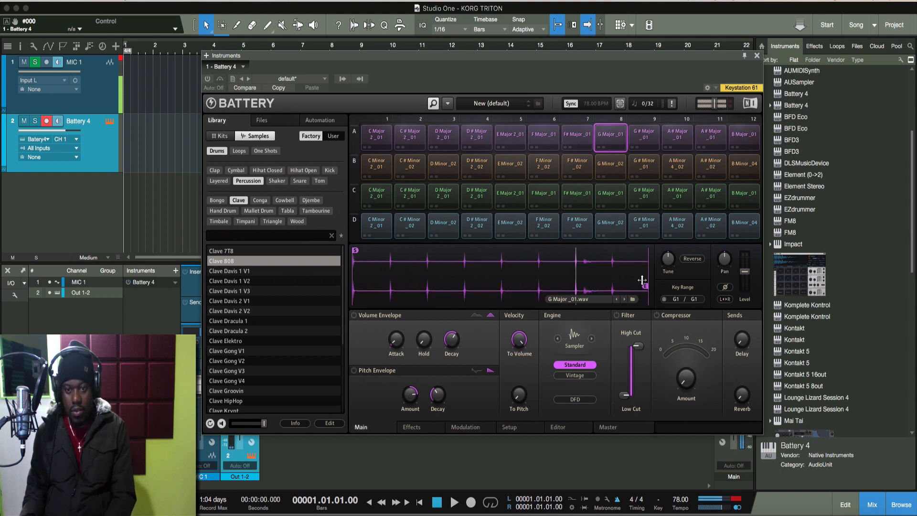
{"action": "left_click_drag", "start_coordinate": [645, 287], "coordinate": [387, 278]}
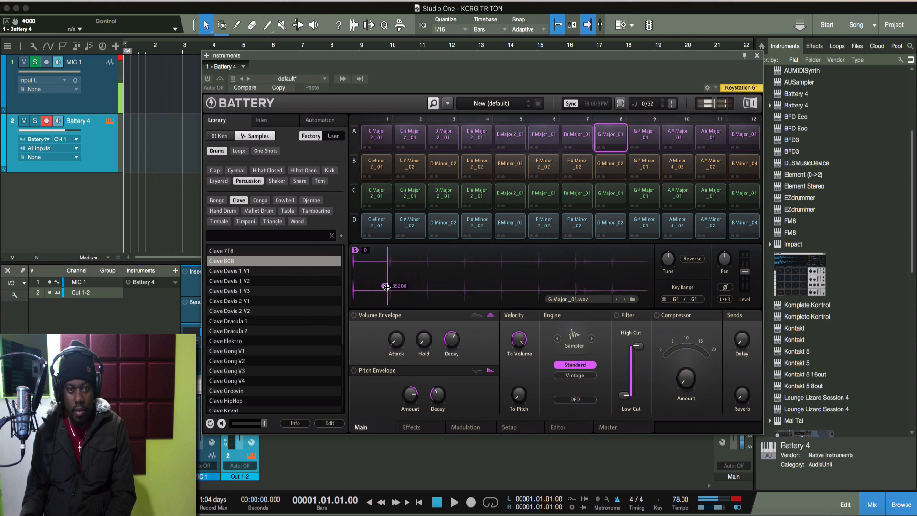
{"action": "scroll", "coordinate": [415, 280], "scroll_direction": "up", "scroll_amount": 3}
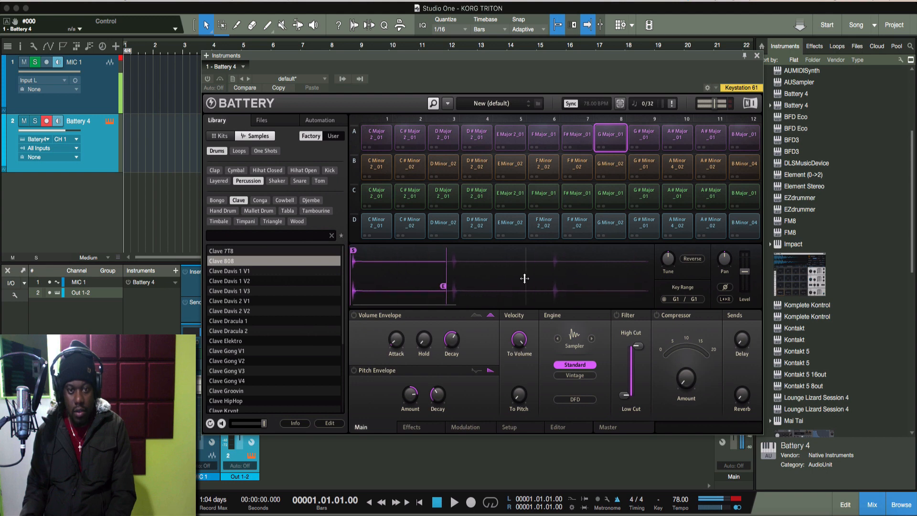
{"action": "scroll", "coordinate": [448, 286], "scroll_direction": "up", "scroll_amount": 1}
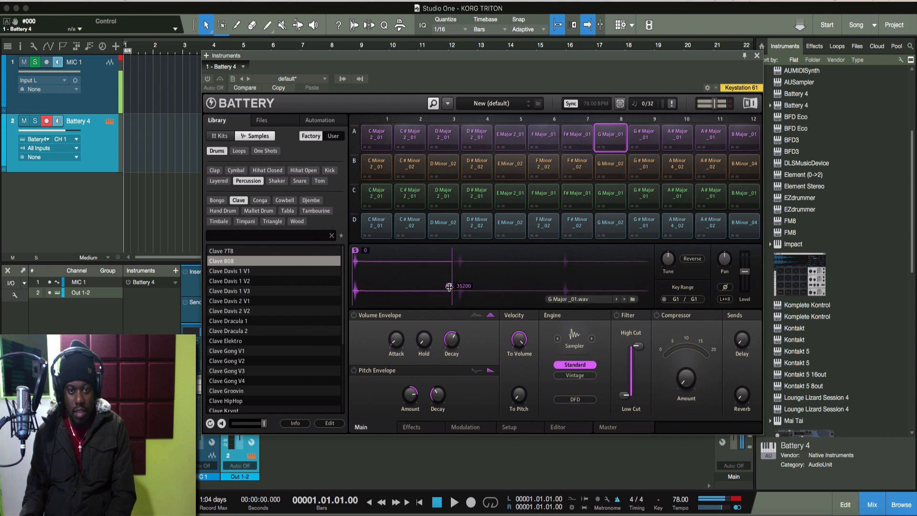
Move the sample end point of the G# major cell A9 to about 36627 and check it against the second hit.
{"action": "left_click", "coordinate": [647, 127]}
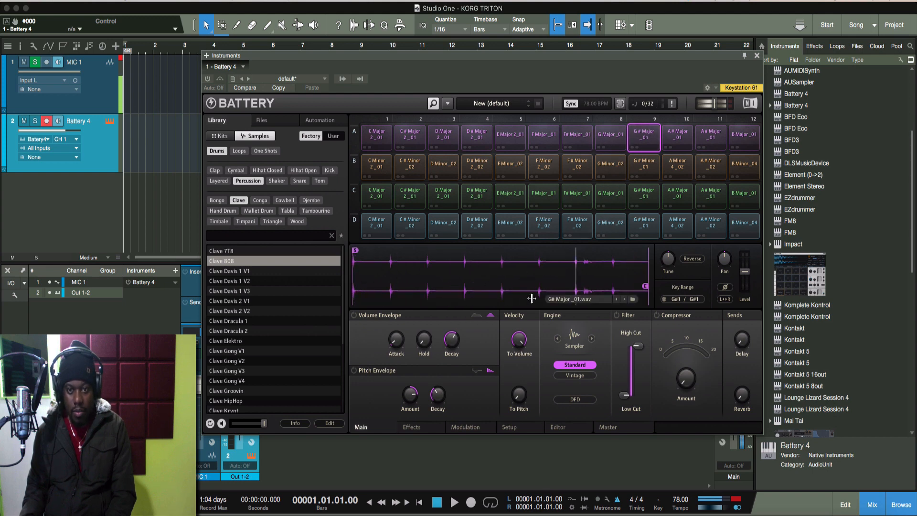
{"action": "left_click_drag", "start_coordinate": [645, 285], "coordinate": [386, 284]}
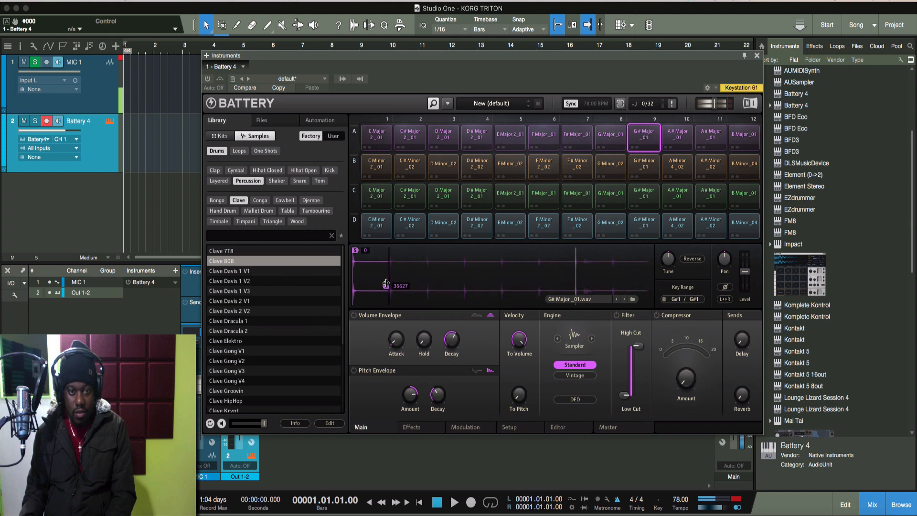
{"action": "scroll", "coordinate": [424, 284], "scroll_direction": "up", "scroll_amount": 2}
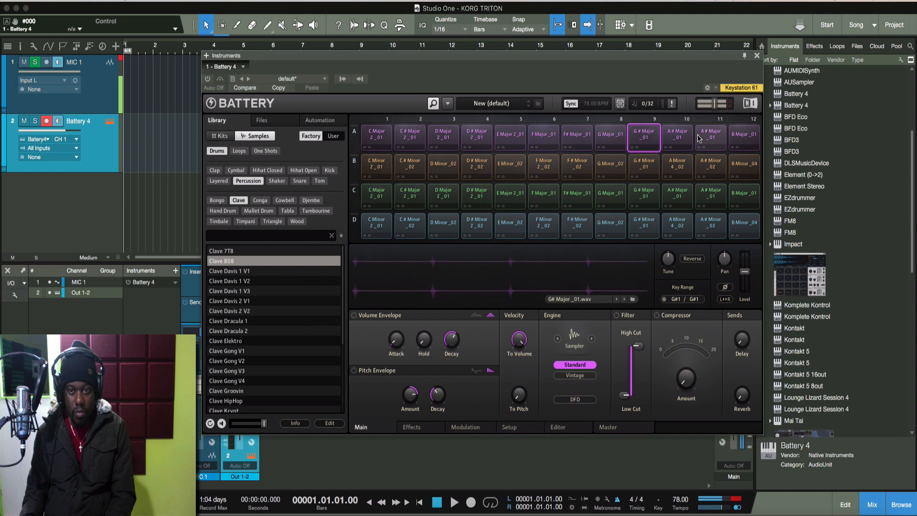
{"action": "scroll", "coordinate": [539, 276], "scroll_direction": "down", "scroll_amount": 2}
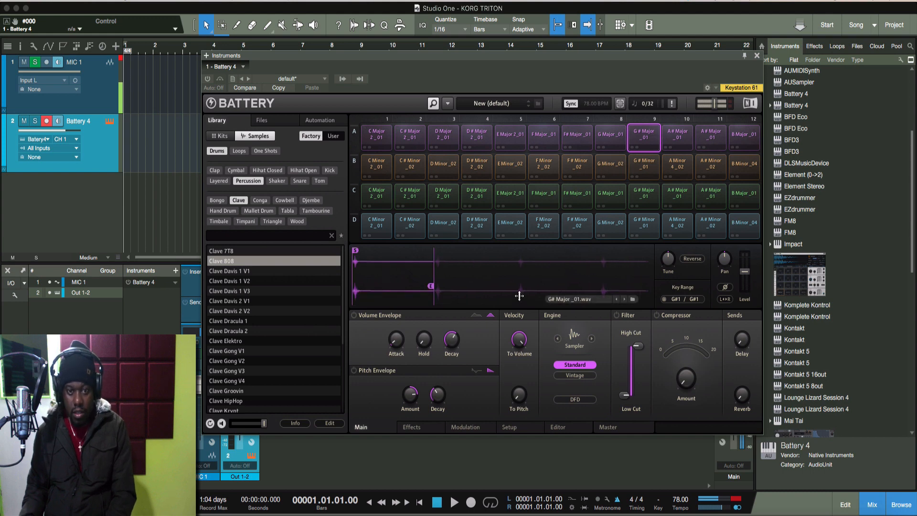
Move the sample end points of the major chord cells A10 and A11 to just before the second hit.
{"action": "scroll", "coordinate": [497, 281], "scroll_direction": "up", "scroll_amount": 1}
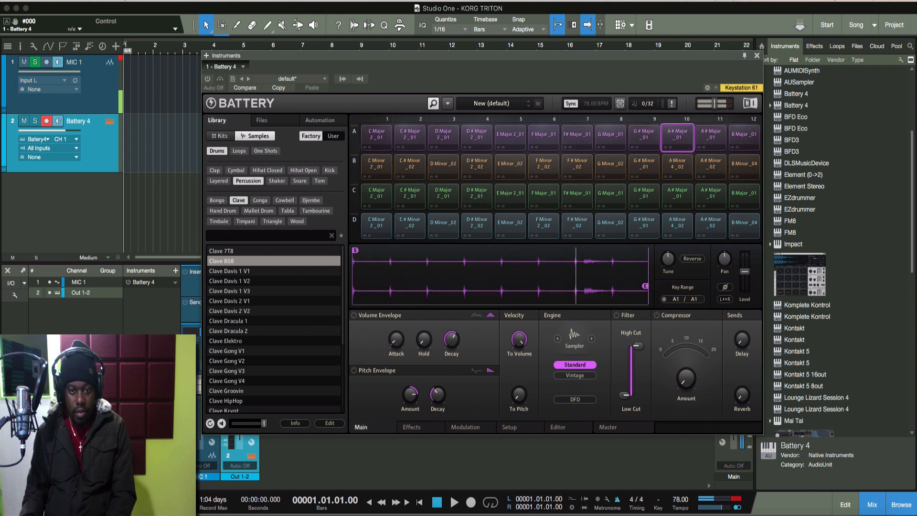
{"action": "left_click_drag", "start_coordinate": [644, 288], "coordinate": [385, 287]}
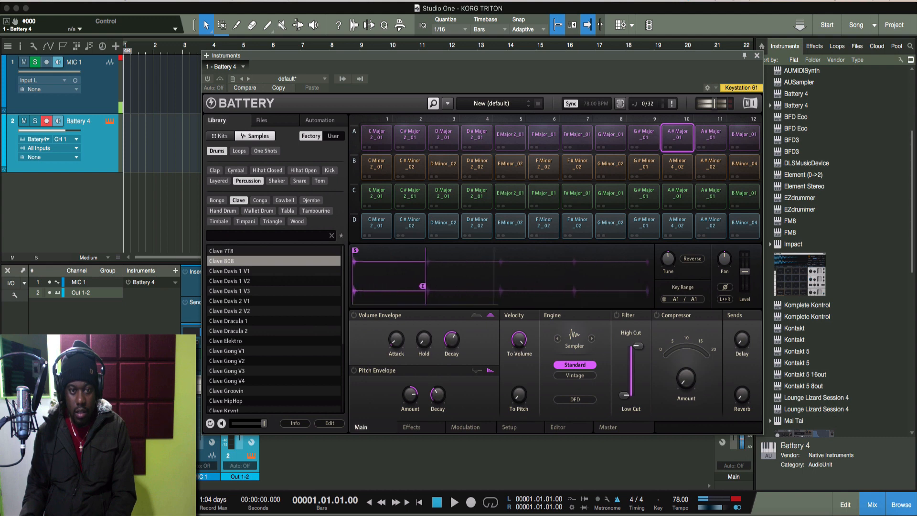
{"action": "left_click", "coordinate": [708, 136]}
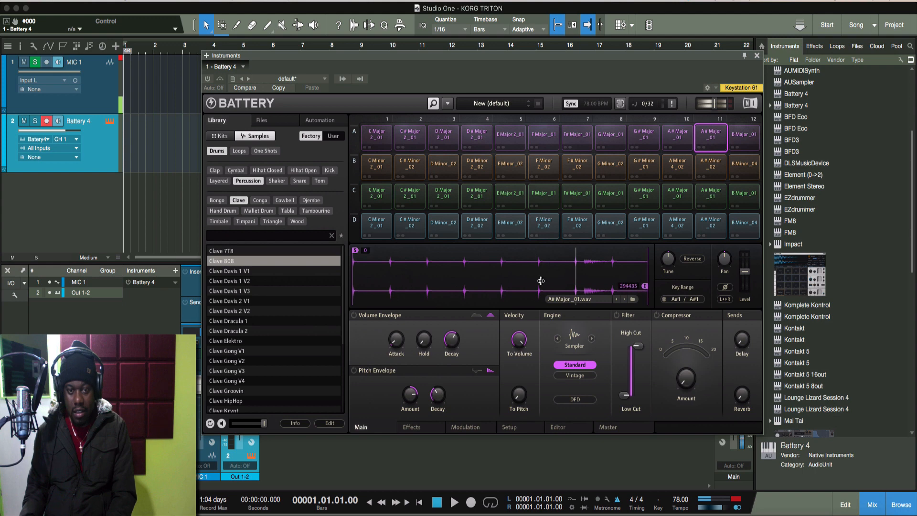
{"action": "left_click_drag", "start_coordinate": [644, 286], "coordinate": [391, 283]}
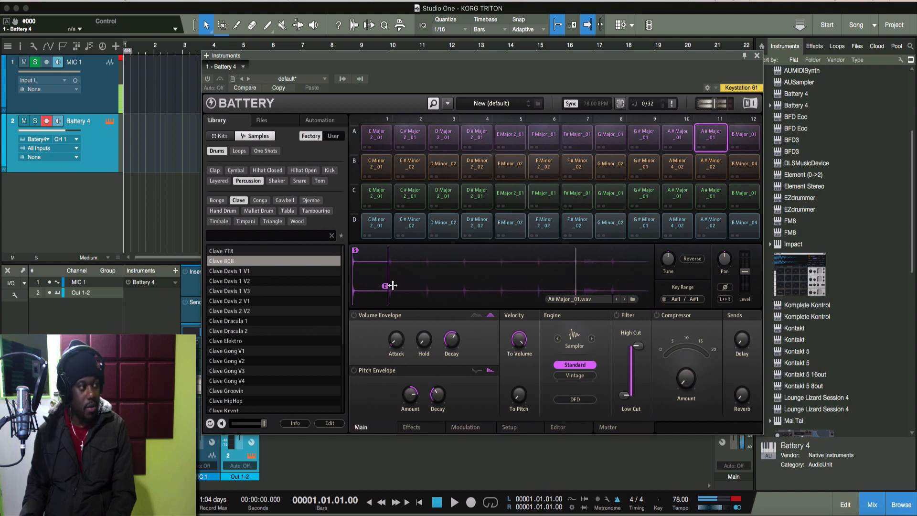
Move the sample end point of the B major cell A12 to just before the second hit and inspect it closely.
{"action": "left_click", "coordinate": [743, 137]}
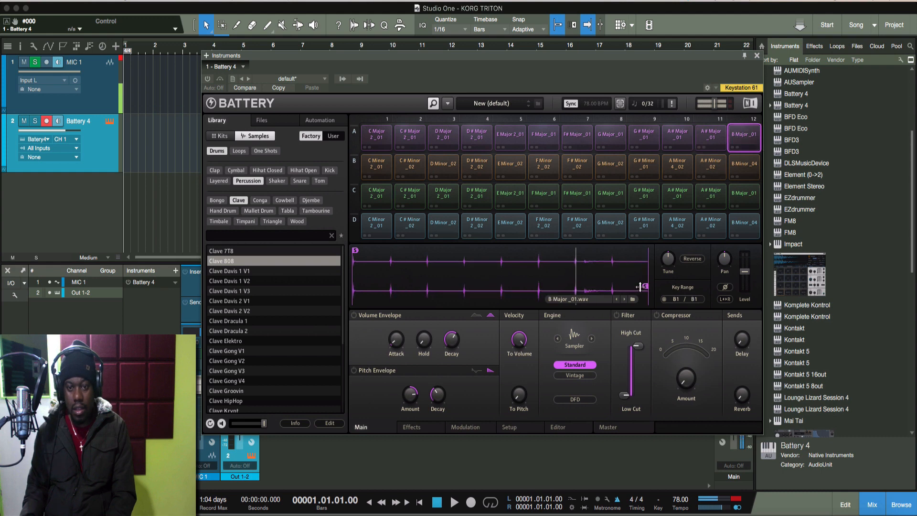
{"action": "left_click_drag", "start_coordinate": [645, 285], "coordinate": [387, 291]}
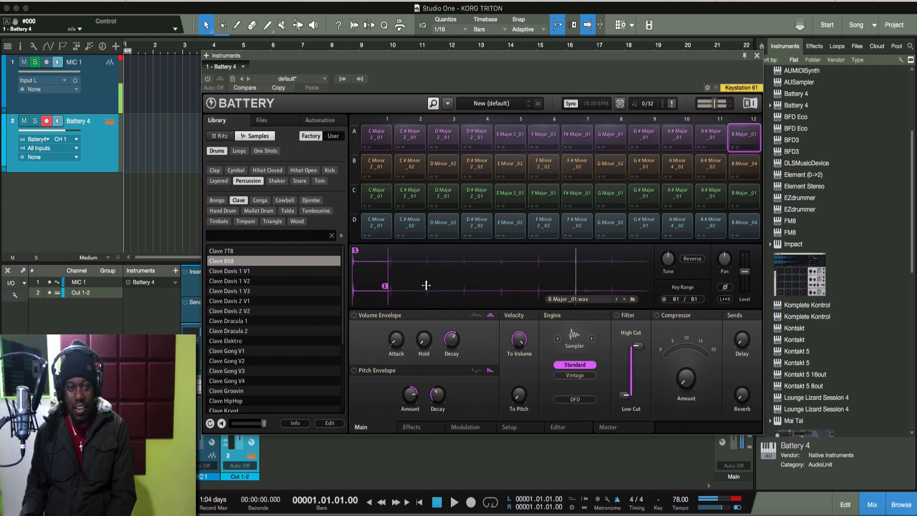
{"action": "scroll", "coordinate": [426, 283], "scroll_direction": "up", "scroll_amount": 2}
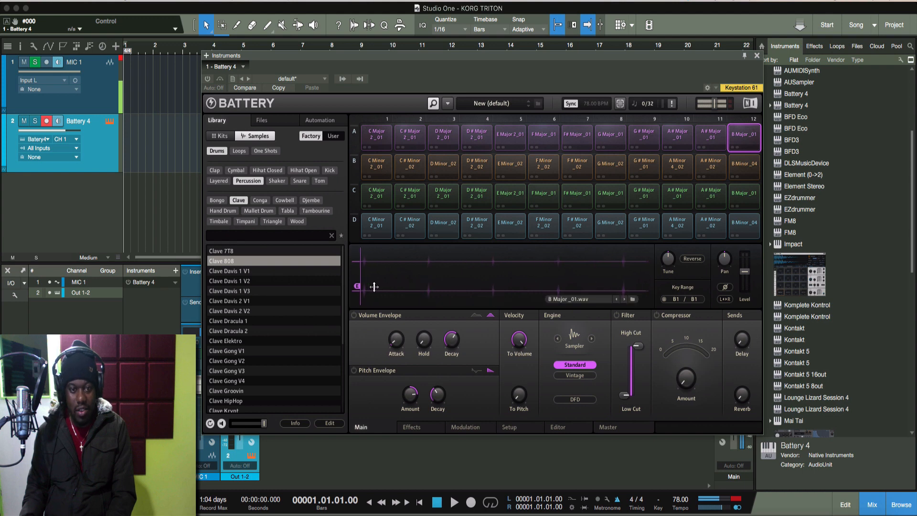
Set the end point of the B major cell A12 to about 37507 and those of minor cells B1 and B2 to about 35200.
{"action": "left_click_drag", "start_coordinate": [365, 286], "coordinate": [360, 285]}
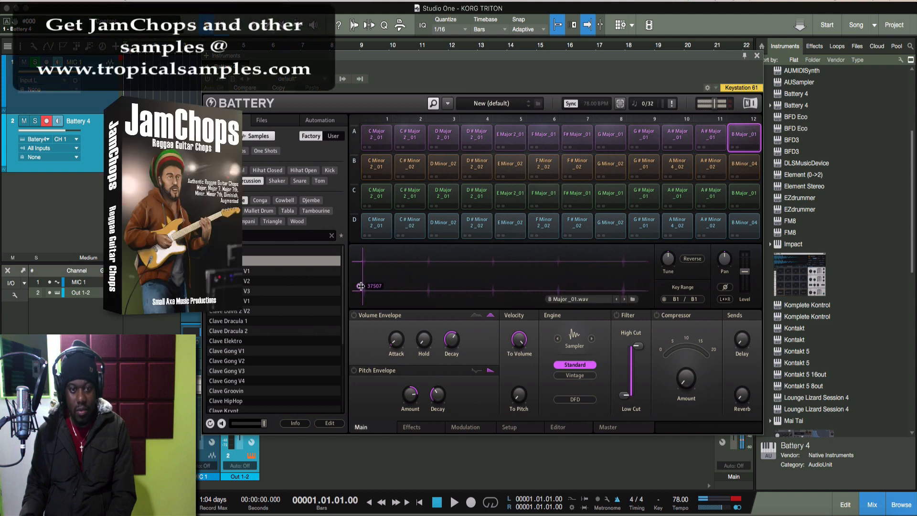
{"action": "left_click", "coordinate": [379, 174]}
{"action": "left_click_drag", "start_coordinate": [646, 286], "coordinate": [386, 296]}
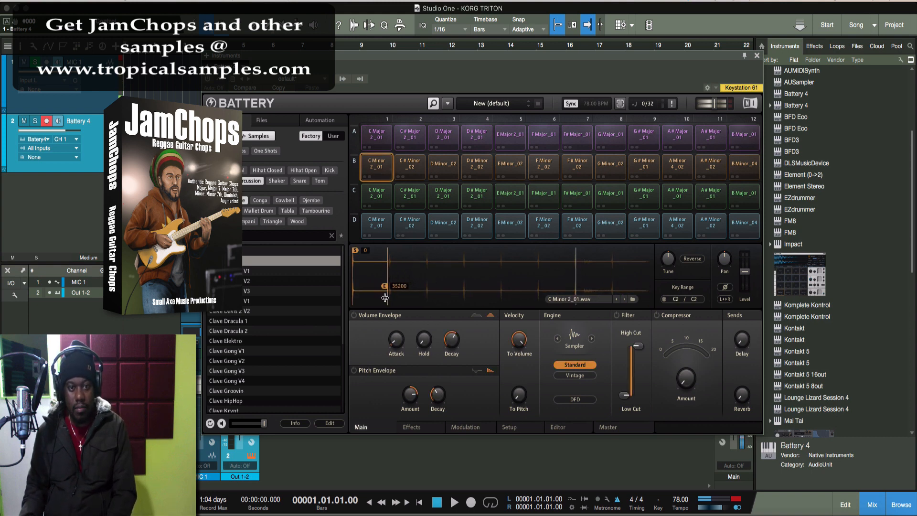
{"action": "left_click", "coordinate": [410, 167]}
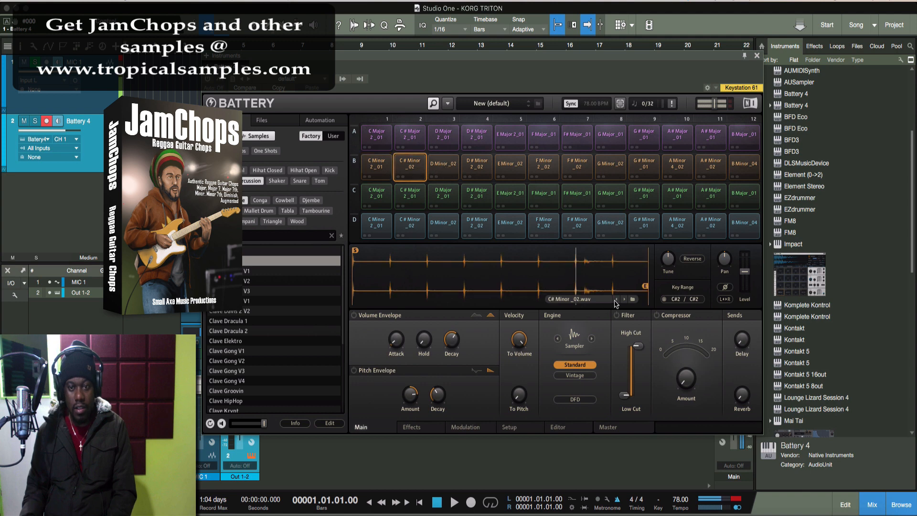
{"action": "left_click_drag", "start_coordinate": [643, 285], "coordinate": [382, 293]}
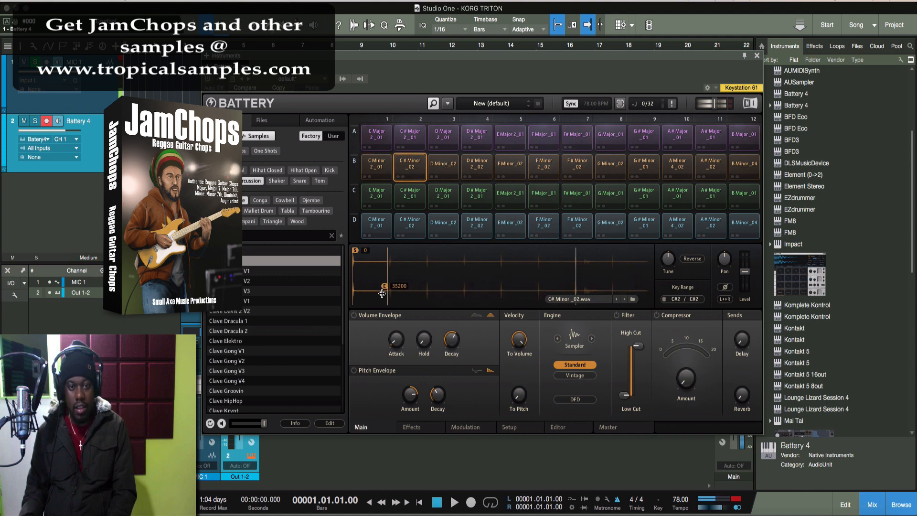
Trim the D, D# and E minor cells B3 to B5 by moving their end points to just before the second hit.
{"action": "left_click", "coordinate": [443, 166]}
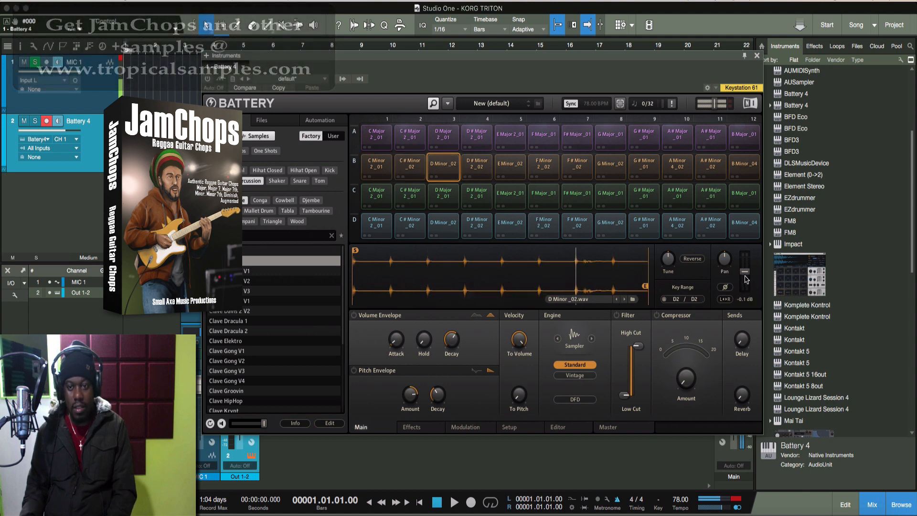
{"action": "left_click_drag", "start_coordinate": [644, 285], "coordinate": [385, 300]}
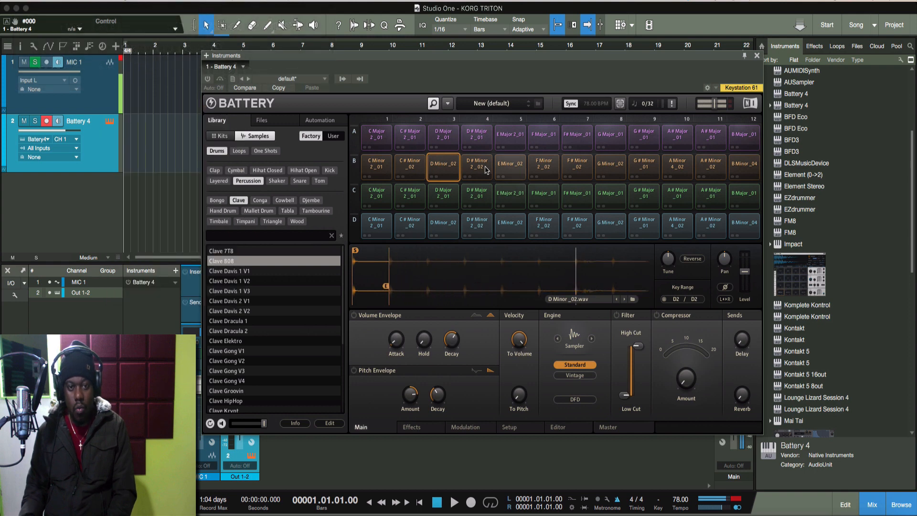
{"action": "left_click_drag", "start_coordinate": [642, 289], "coordinate": [385, 293]}
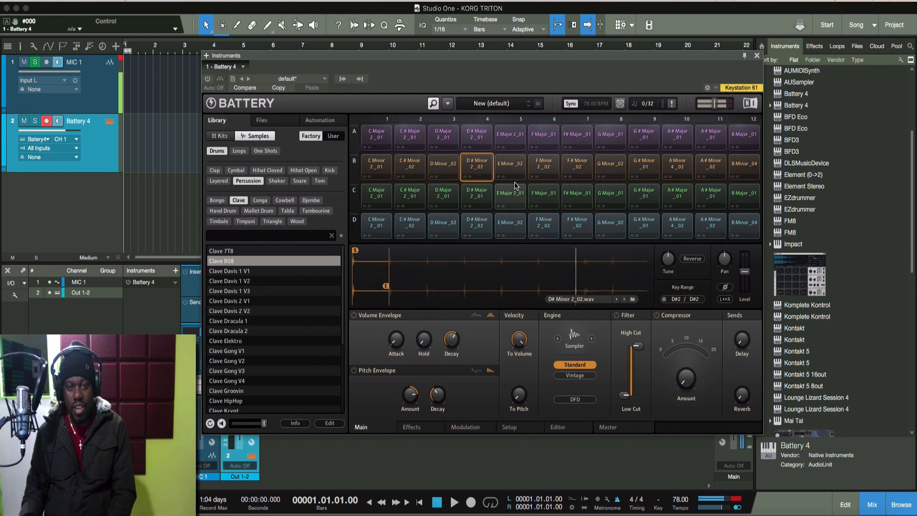
{"action": "left_click_drag", "start_coordinate": [642, 286], "coordinate": [386, 295]}
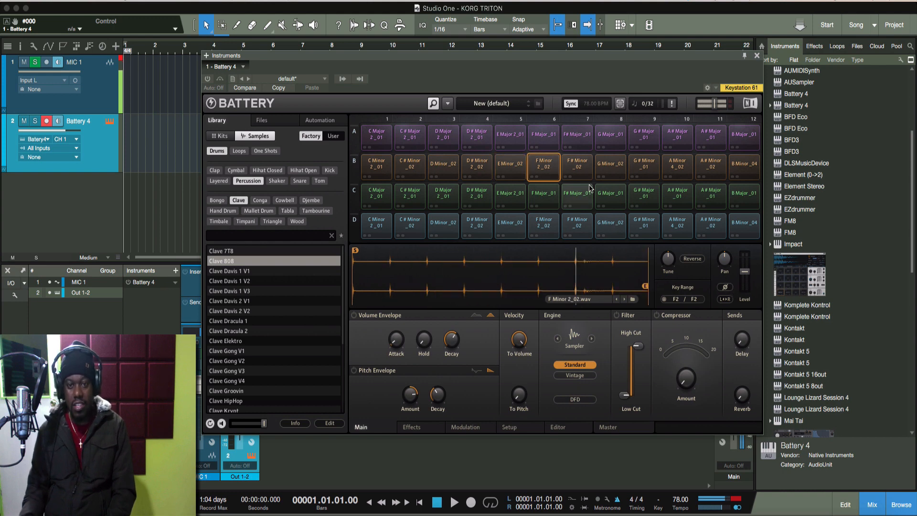
Move the sample end points of the F, F# and G minor cells B6 to B8 to just before the second hit.
{"action": "left_click_drag", "start_coordinate": [495, 287], "coordinate": [383, 280]}
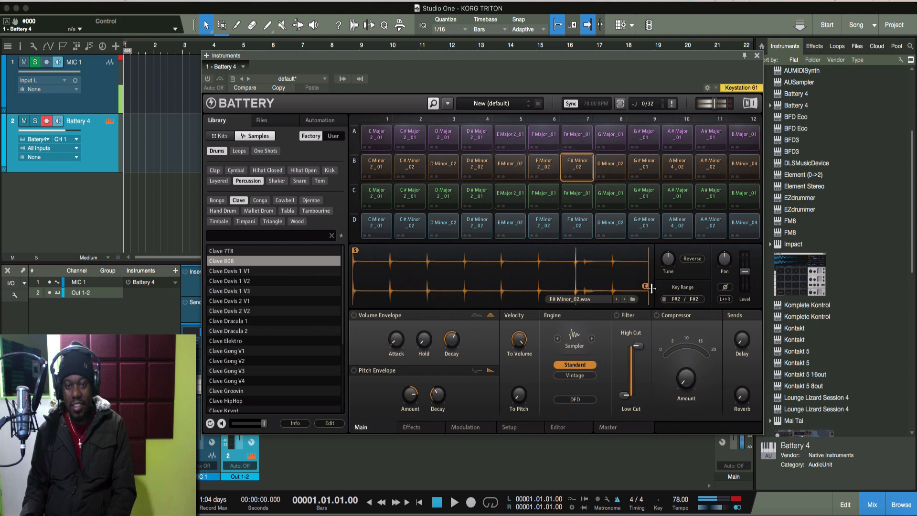
{"action": "left_click_drag", "start_coordinate": [559, 286], "coordinate": [389, 284]}
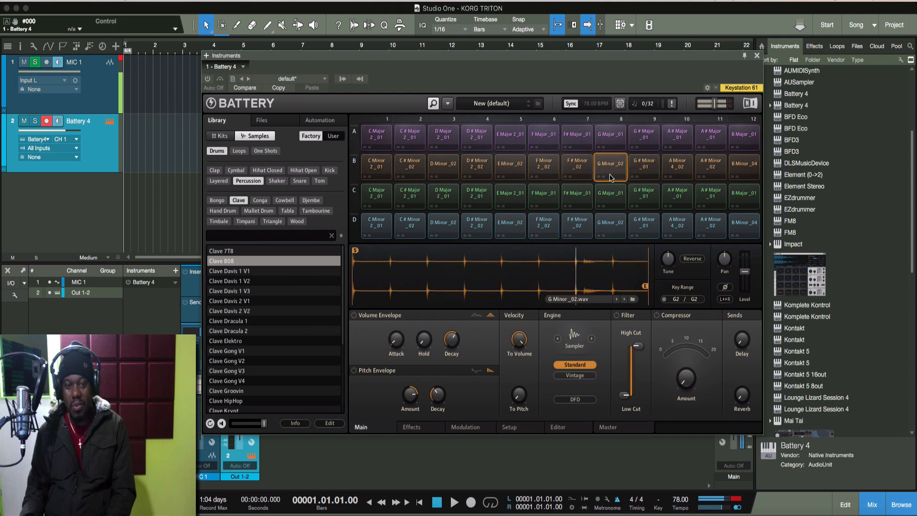
{"action": "left_click_drag", "start_coordinate": [562, 285], "coordinate": [384, 273]}
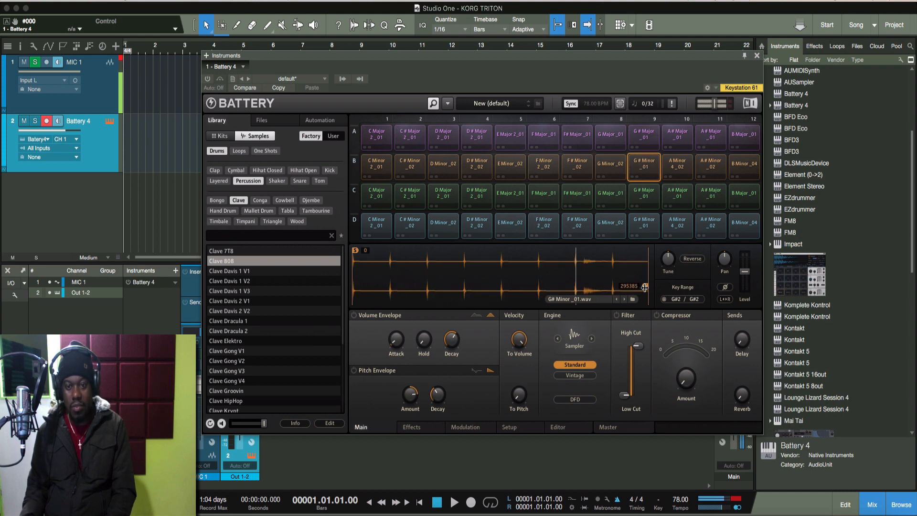
Set the end point of the G# minor cell B9 to about 34724 and that of the A minor cell B10 to about 36627.
{"action": "left_click_drag", "start_coordinate": [644, 287], "coordinate": [384, 276]}
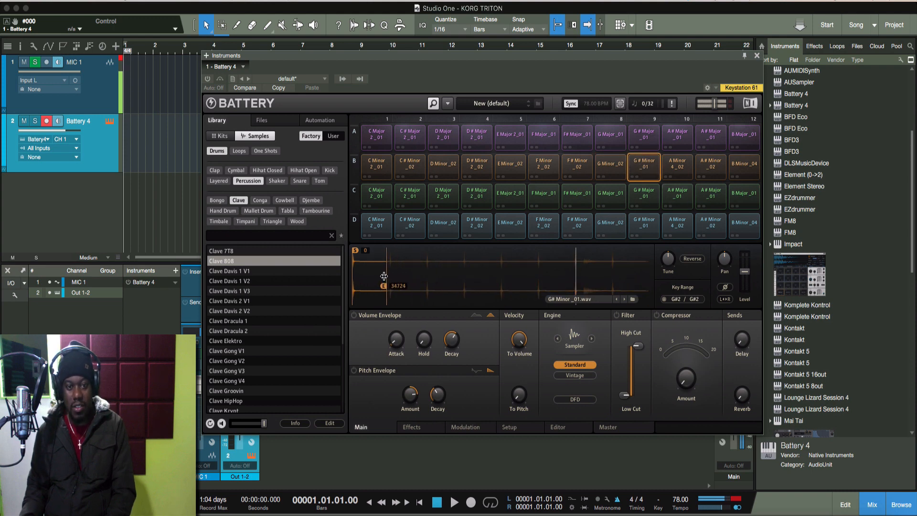
{"action": "left_click", "coordinate": [685, 167]}
{"action": "left_click_drag", "start_coordinate": [644, 288], "coordinate": [385, 281]}
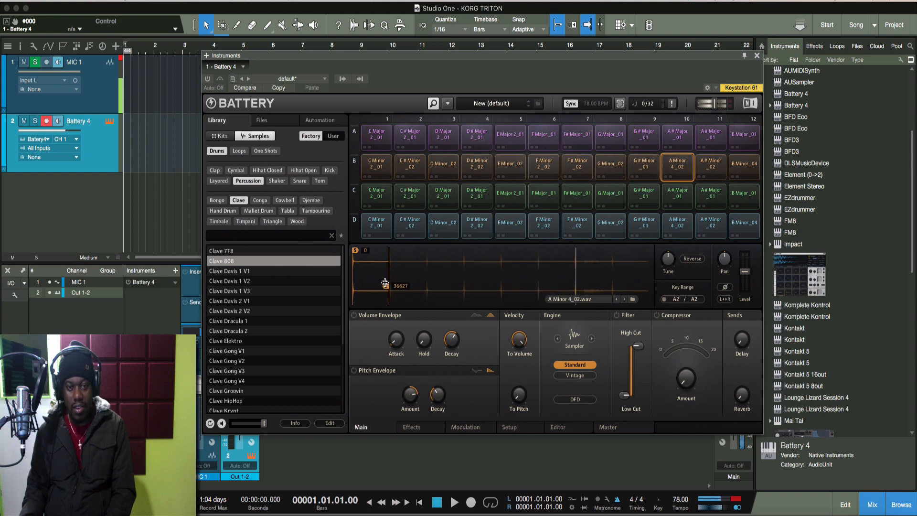
Set the A# minor cell B11's end point to about 37102 and trim the B minor cell B12 to just before its second hit.
{"action": "left_click", "coordinate": [702, 164]}
{"action": "mouse_move", "coordinate": [645, 285]}
{"action": "left_mouse_down"}
{"action": "mouse_move", "coordinate": [388, 285]}
{"action": "mouse_move", "coordinate": [389, 269]}
{"action": "left_mouse_up"}
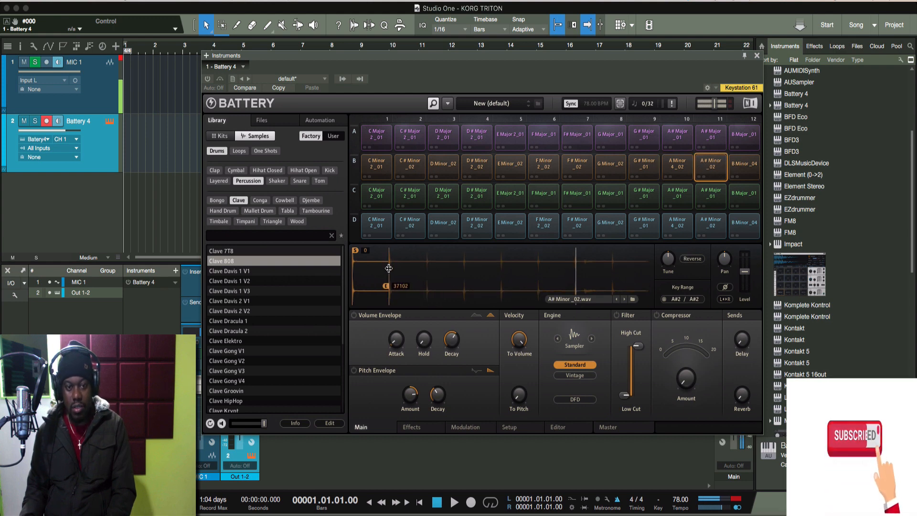
{"action": "left_click", "coordinate": [744, 164]}
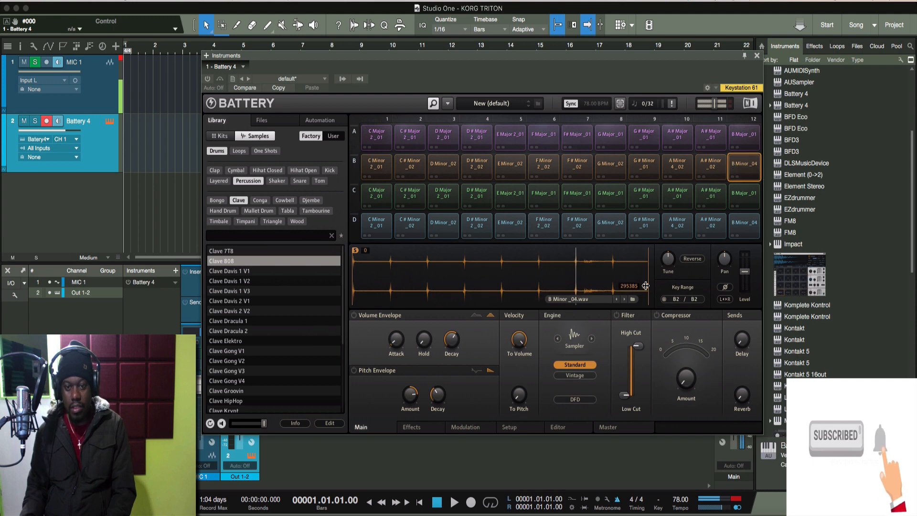
{"action": "left_click_drag", "start_coordinate": [645, 285], "coordinate": [385, 277]}
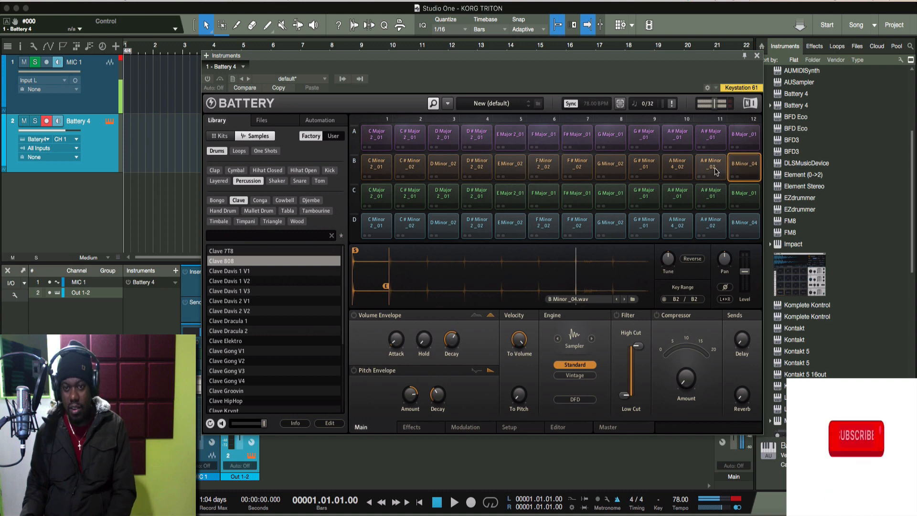
Go through the minor chord cells in row B and compare where their end points sit relative to the second hit.
{"action": "left_click", "coordinate": [677, 168]}
{"action": "left_click", "coordinate": [611, 167]}
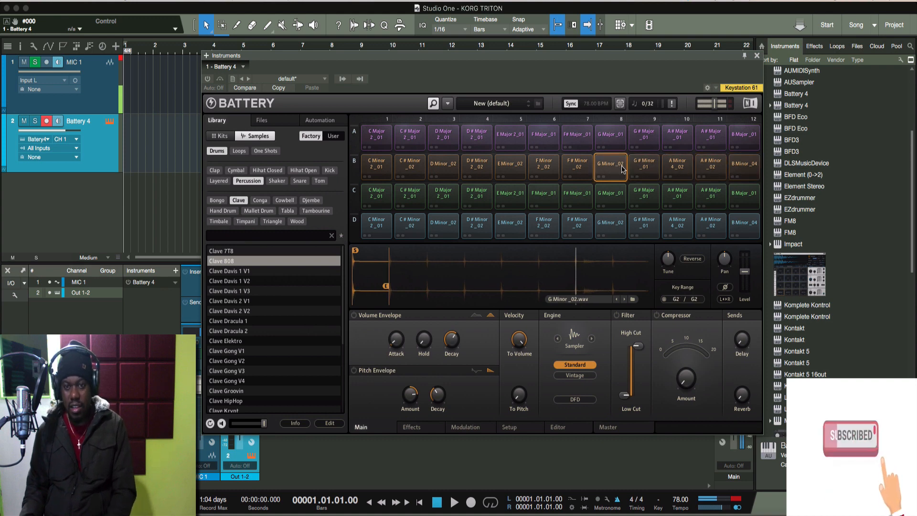
{"action": "left_click", "coordinate": [577, 167]}
{"action": "left_click", "coordinate": [538, 168]}
{"action": "left_click", "coordinate": [510, 167]}
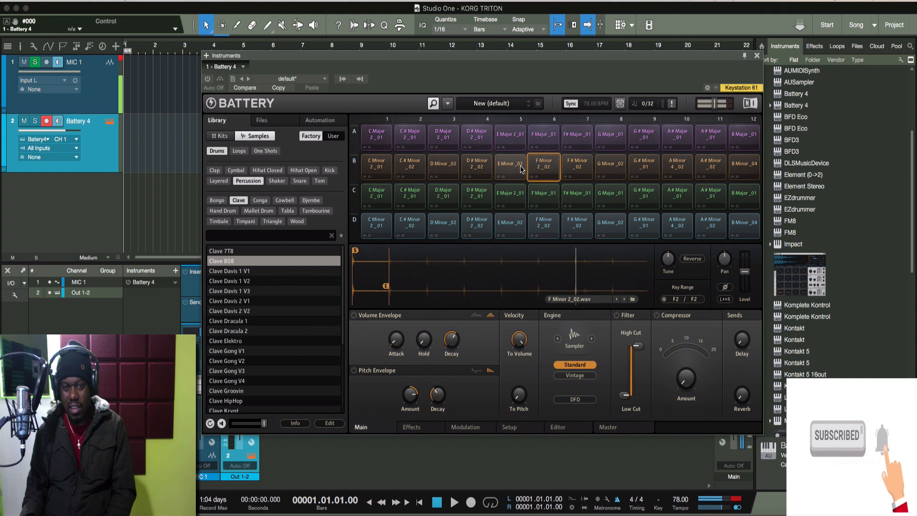
{"action": "left_click", "coordinate": [376, 167]}
{"action": "left_click", "coordinate": [409, 167]}
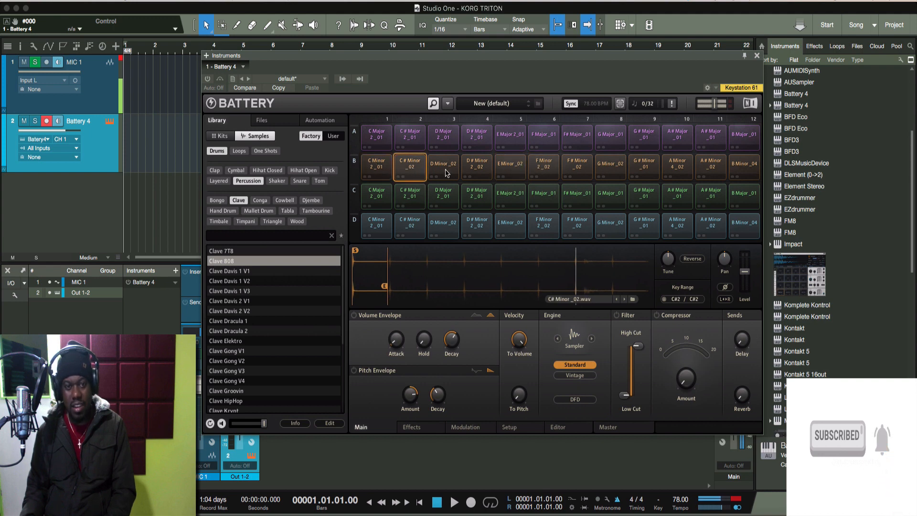
{"action": "left_click", "coordinate": [443, 167]}
{"action": "left_click", "coordinate": [475, 170]}
{"action": "left_click", "coordinate": [510, 167]}
{"action": "left_click", "coordinate": [543, 168]}
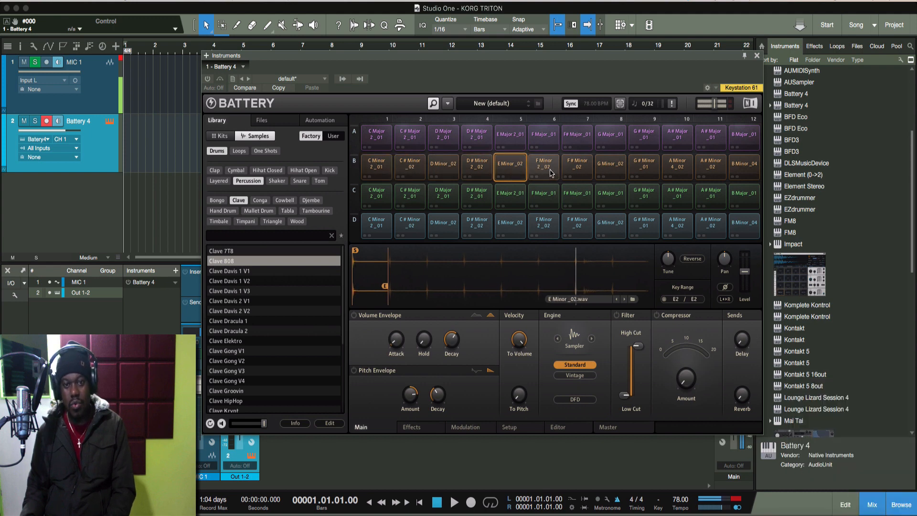
Move the end point of the F# minor cell B7 slightly closer to the second hit.
{"action": "left_click", "coordinate": [575, 173]}
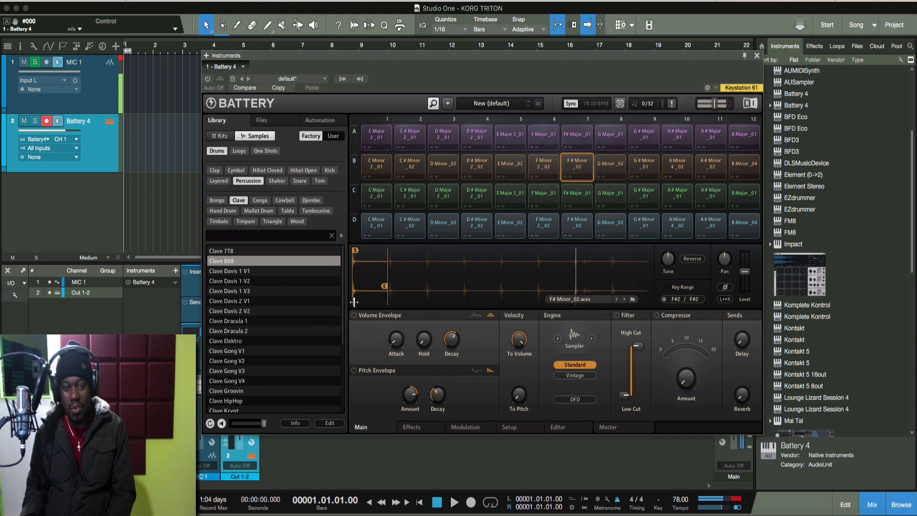
{"action": "scroll", "coordinate": [415, 283], "scroll_direction": "up", "scroll_amount": 1}
{"action": "mouse_move", "coordinate": [415, 282]}
{"action": "left_mouse_down"}
{"action": "mouse_move", "coordinate": [453, 285]}
{"action": "mouse_move", "coordinate": [433, 286]}
{"action": "left_mouse_up"}
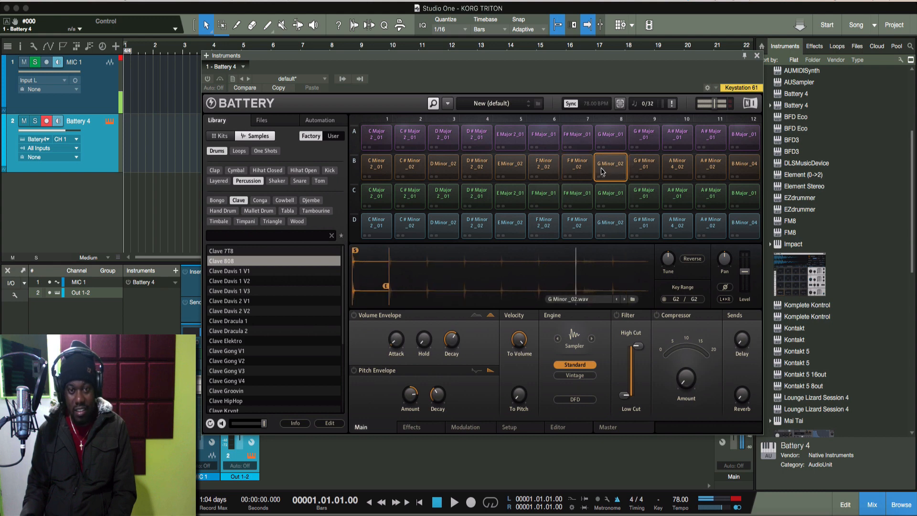
Closely inspect the end points of the remaining minor chord cells from G minor B8 to B minor B12 against the second hit.
{"action": "scroll", "coordinate": [428, 273], "scroll_direction": "up", "scroll_amount": 3}
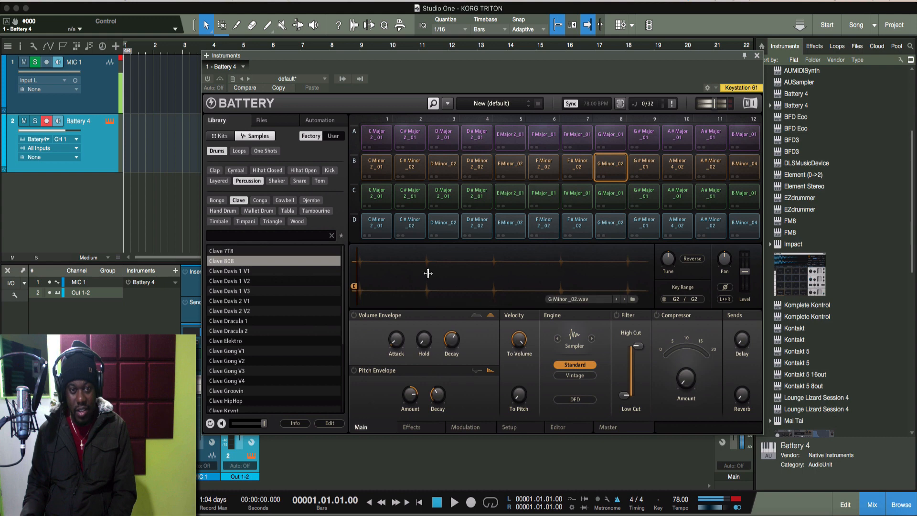
{"action": "scroll", "coordinate": [411, 273], "scroll_direction": "down", "scroll_amount": 3}
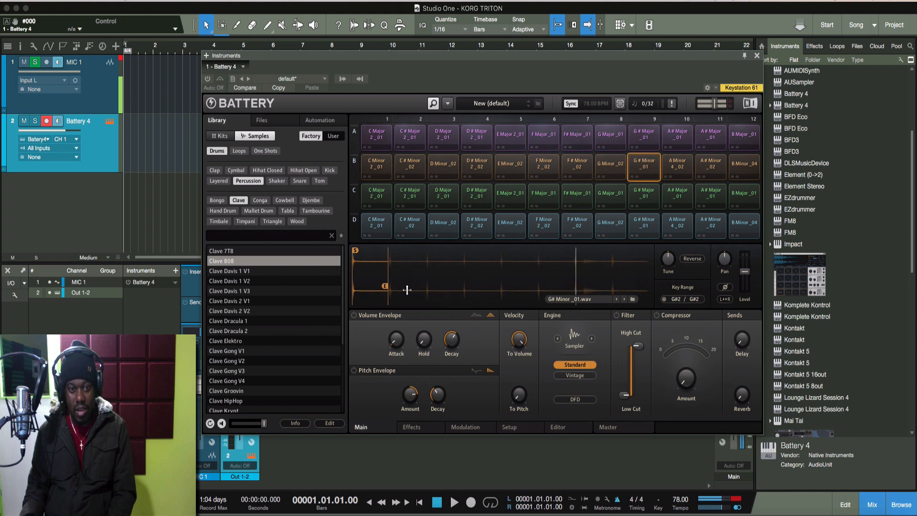
{"action": "scroll", "coordinate": [408, 290], "scroll_direction": "up", "scroll_amount": 2}
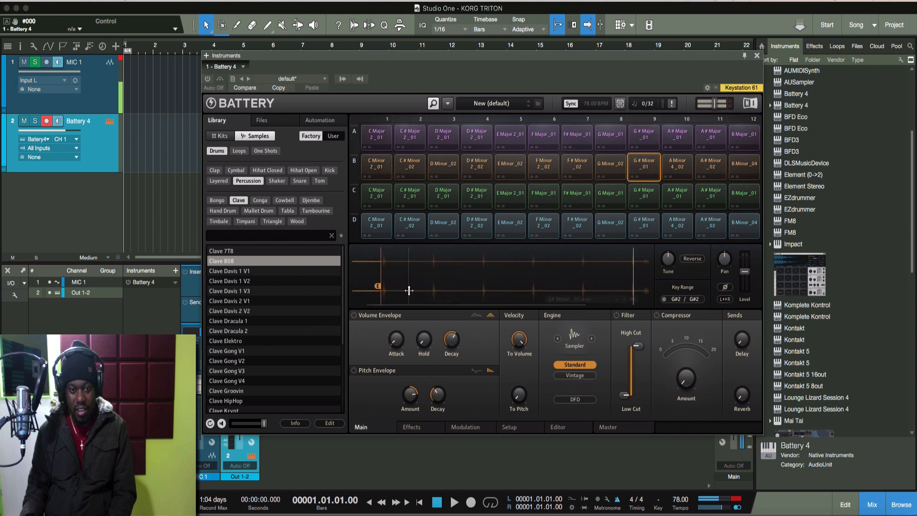
{"action": "scroll", "coordinate": [429, 288], "scroll_direction": "down", "scroll_amount": 2}
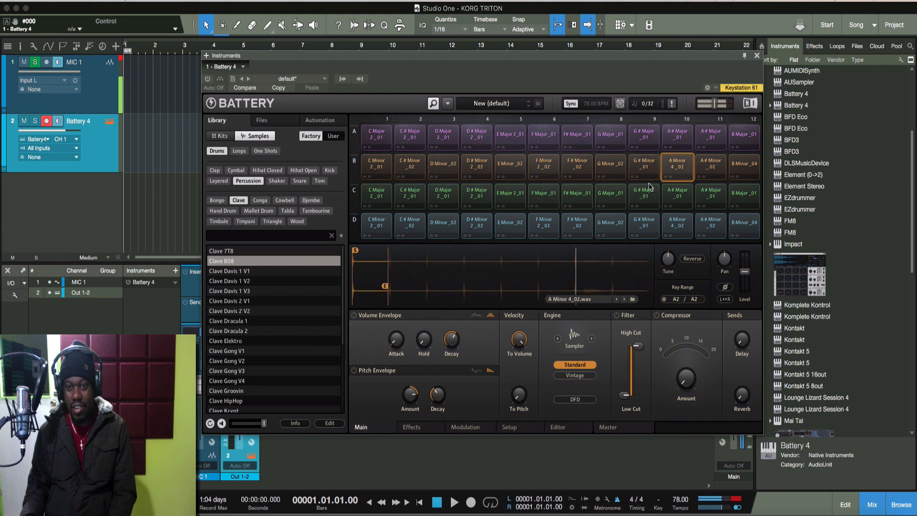
{"action": "scroll", "coordinate": [402, 283], "scroll_direction": "up", "scroll_amount": 3}
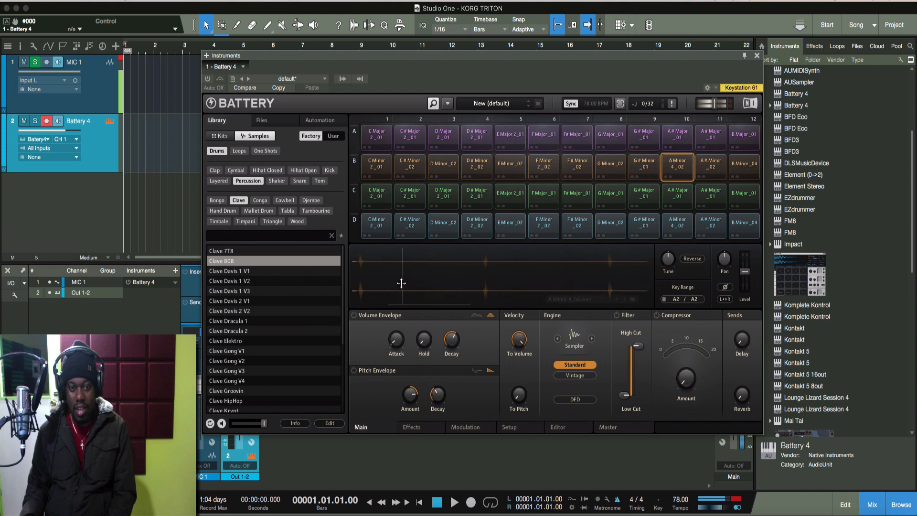
{"action": "scroll", "coordinate": [458, 287], "scroll_direction": "up", "scroll_amount": 2}
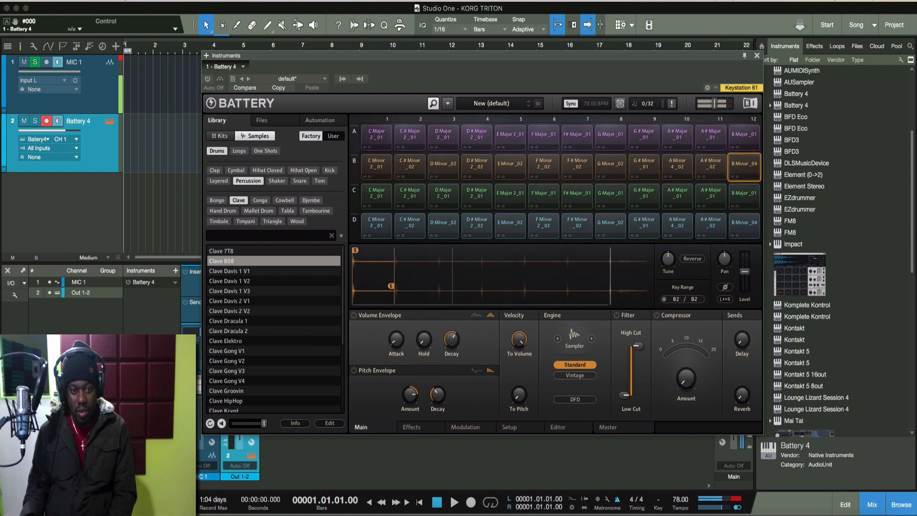
{"action": "scroll", "coordinate": [452, 288], "scroll_direction": "down", "scroll_amount": 2}
{"action": "scroll", "coordinate": [420, 286], "scroll_direction": "down", "scroll_amount": 2}
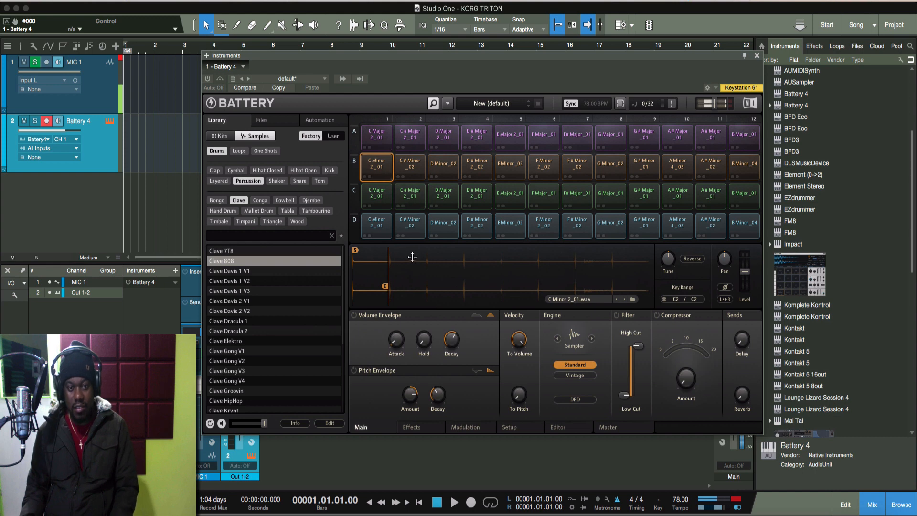
Extend the end point of the C# minor cell B2 to about 37041, right before the second hit.
{"action": "scroll", "coordinate": [399, 272], "scroll_direction": "down", "scroll_amount": 3}
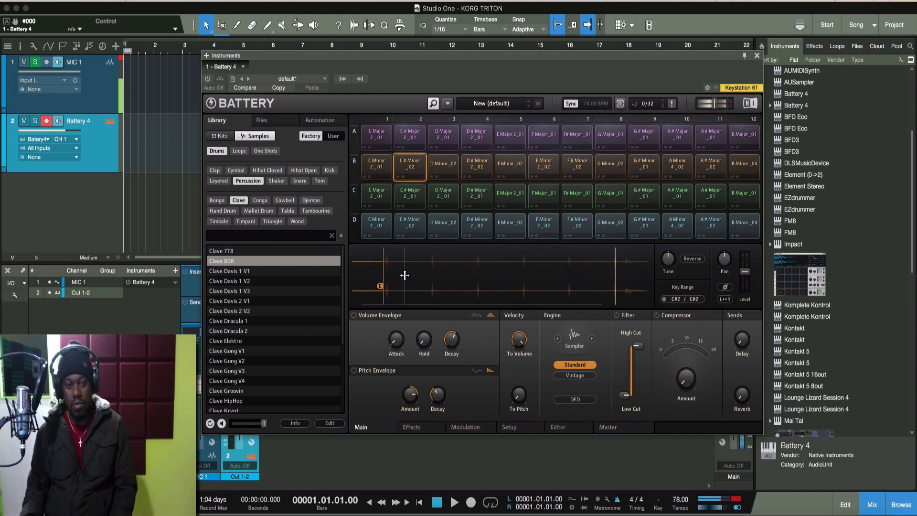
{"action": "scroll", "coordinate": [399, 276], "scroll_direction": "up", "scroll_amount": 3}
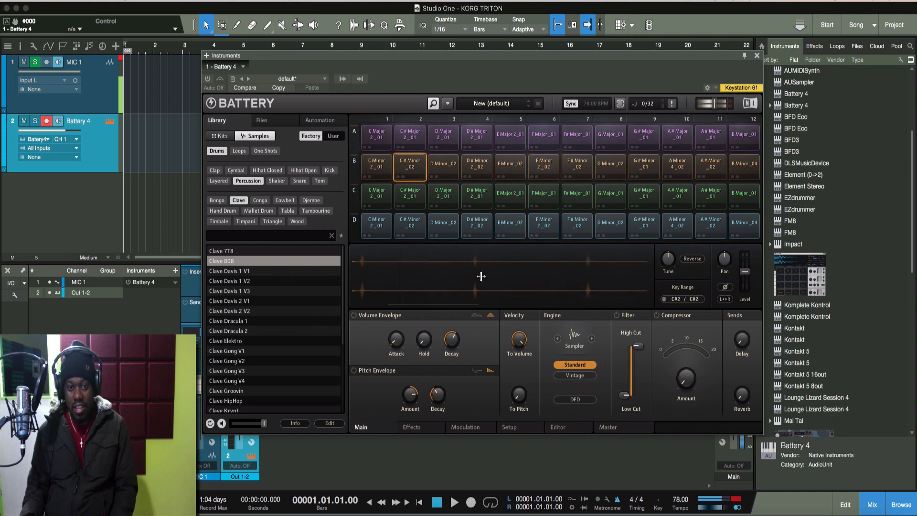
{"action": "scroll", "coordinate": [511, 279], "scroll_direction": "down", "scroll_amount": 1}
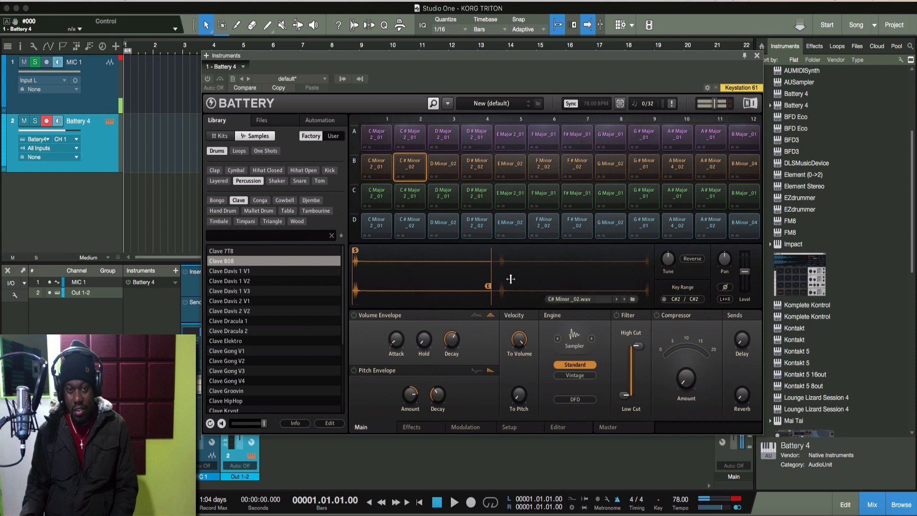
{"action": "left_click_drag", "start_coordinate": [492, 285], "coordinate": [503, 284]}
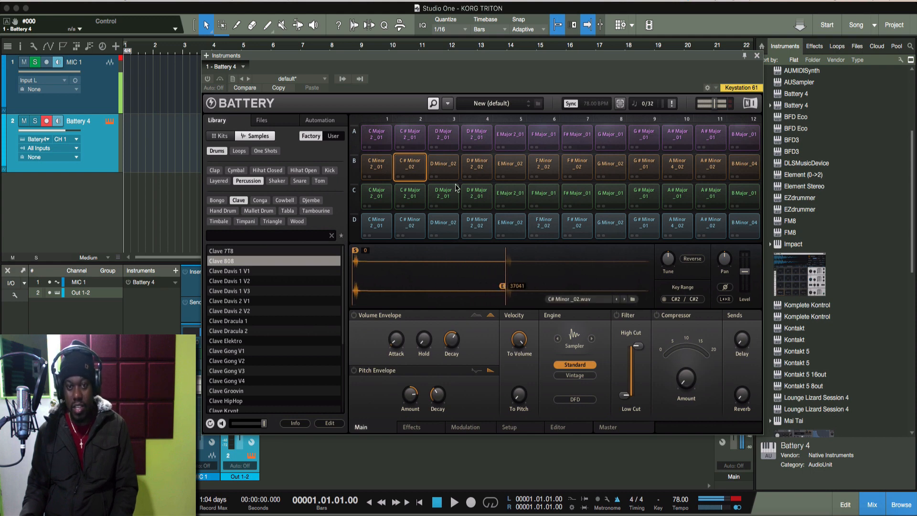
Check the end point of the C minor cell B1 and bring up the G# major cell C9's waveform.
{"action": "left_click", "coordinate": [376, 167]}
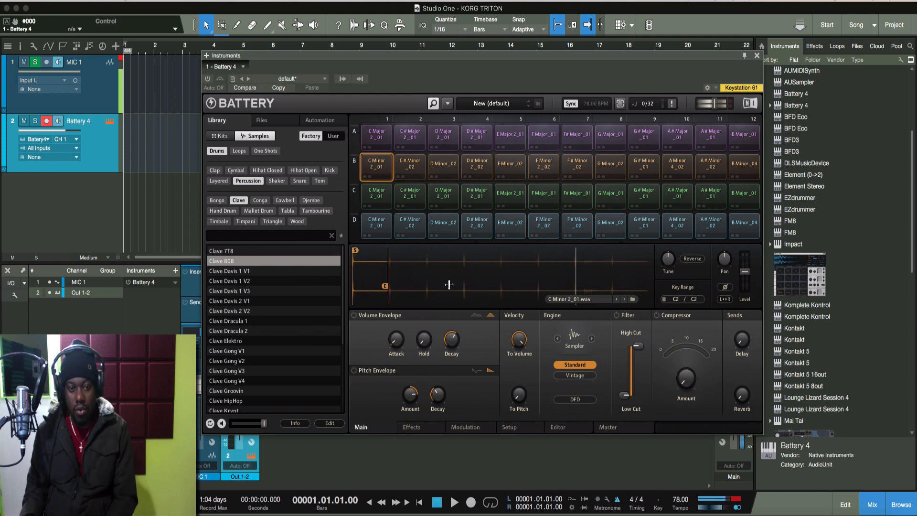
{"action": "left_click", "coordinate": [640, 196]}
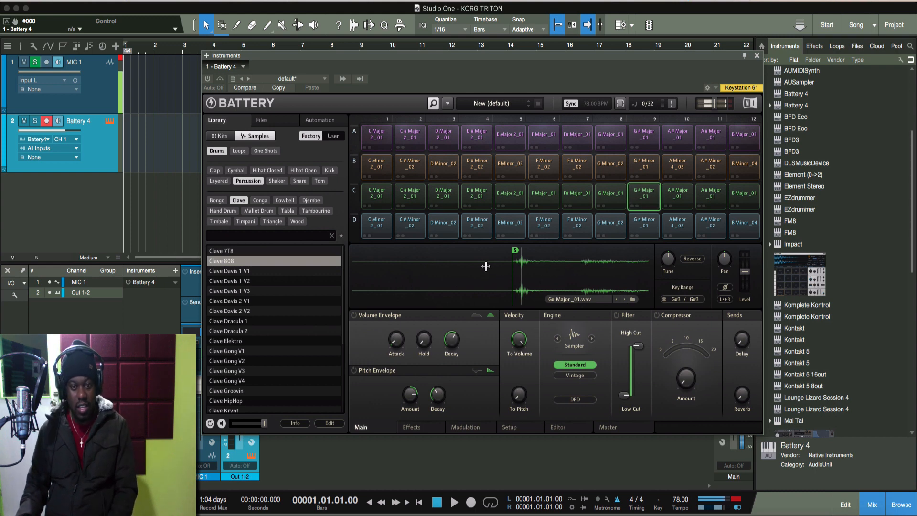
Switch the Battery 4 instrument on and audition the major chord cells in row A from C major A1 to G# major A9.
{"action": "left_click", "coordinate": [379, 138]}
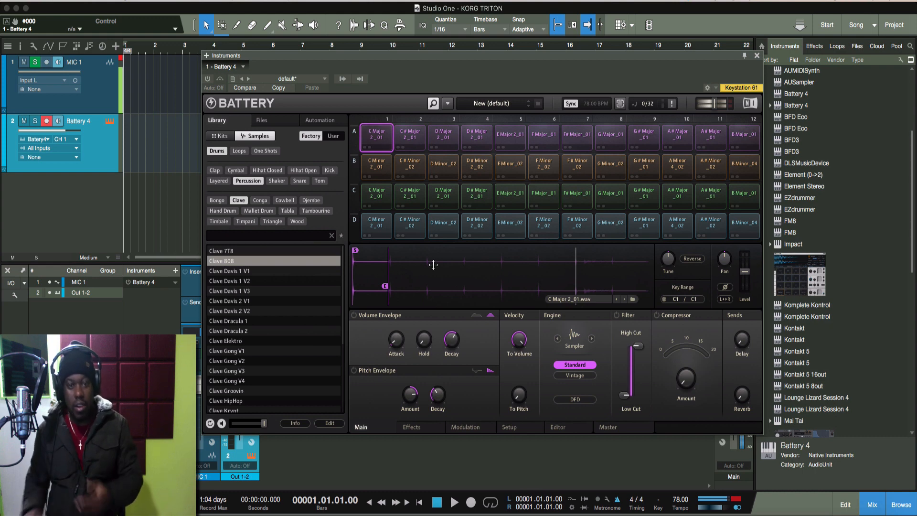
{"action": "left_click", "coordinate": [208, 79]}
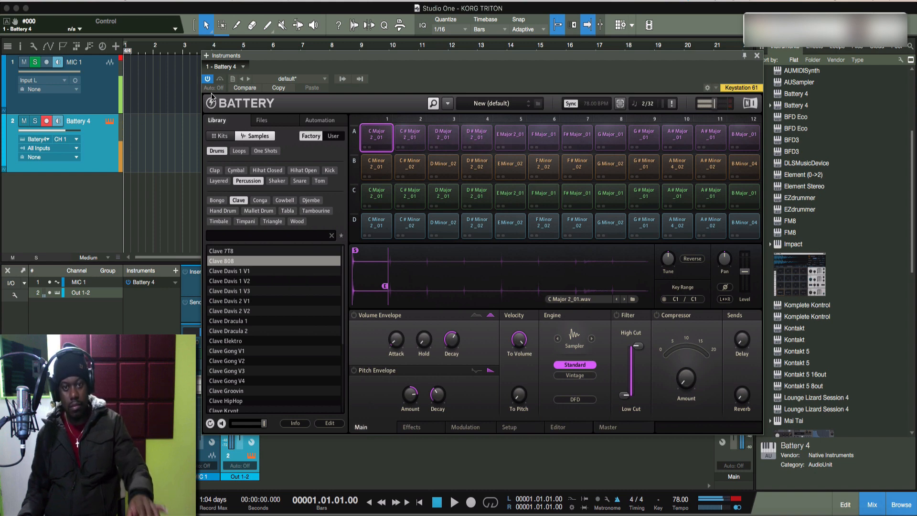
{"action": "left_click", "coordinate": [510, 143]}
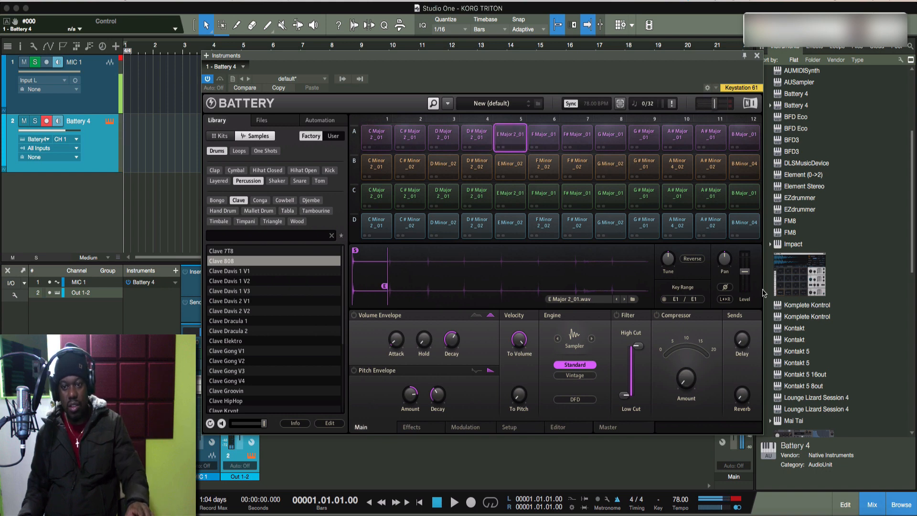
{"action": "left_click_drag", "start_coordinate": [749, 276], "coordinate": [749, 274]}
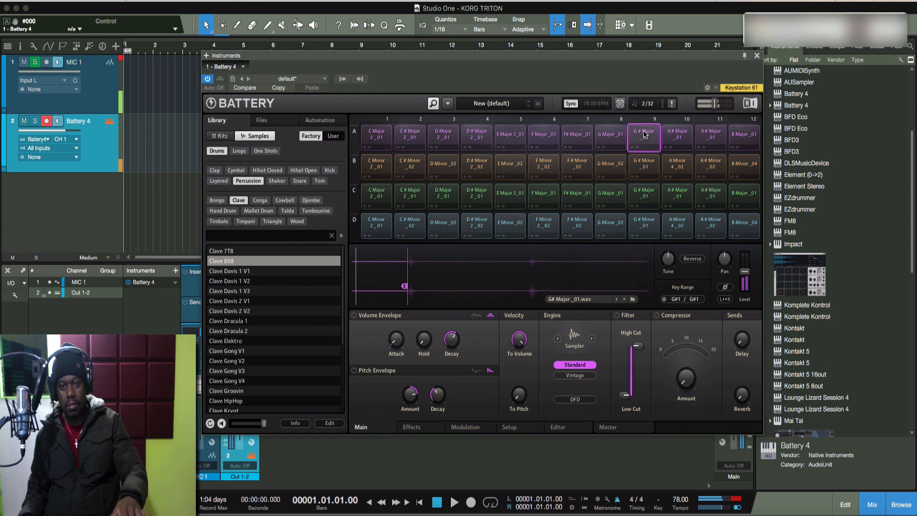
Move the end point of the G# major cell A9 to leave a clear gap before the second hit.
{"action": "scroll", "coordinate": [408, 288], "scroll_direction": "up", "scroll_amount": 2}
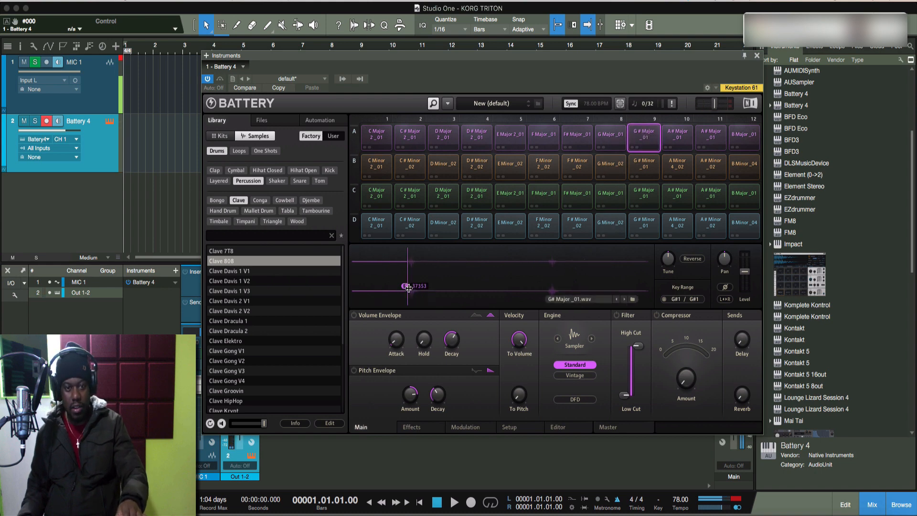
{"action": "scroll", "coordinate": [409, 288], "scroll_direction": "down", "scroll_amount": 3}
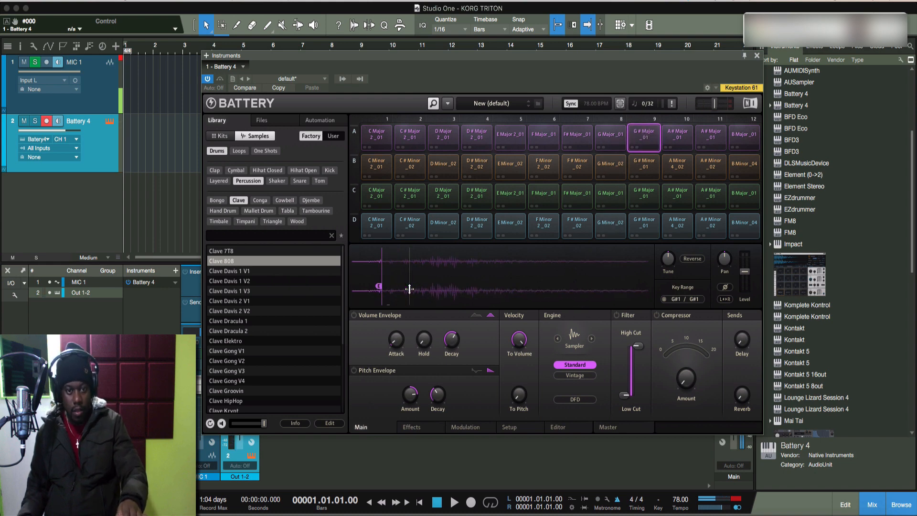
{"action": "mouse_move", "coordinate": [363, 286]}
{"action": "left_mouse_down"}
{"action": "mouse_move", "coordinate": [639, 287]}
{"action": "mouse_move", "coordinate": [496, 287]}
{"action": "mouse_move", "coordinate": [612, 285]}
{"action": "mouse_move", "coordinate": [597, 287]}
{"action": "left_mouse_up"}
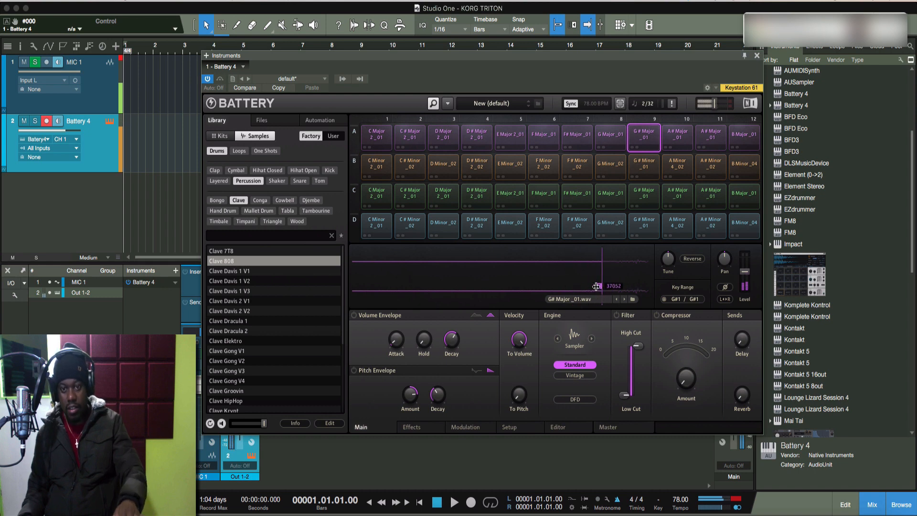
{"action": "scroll", "coordinate": [587, 283], "scroll_direction": "down", "scroll_amount": 5}
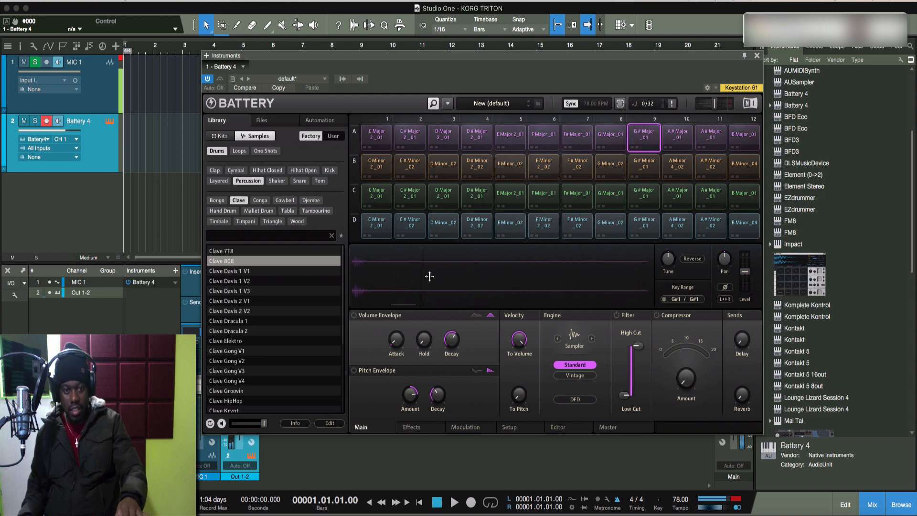
{"action": "scroll", "coordinate": [419, 272], "scroll_direction": "up", "scroll_amount": 3}
{"action": "left_click_drag", "start_coordinate": [493, 275], "coordinate": [646, 275]}
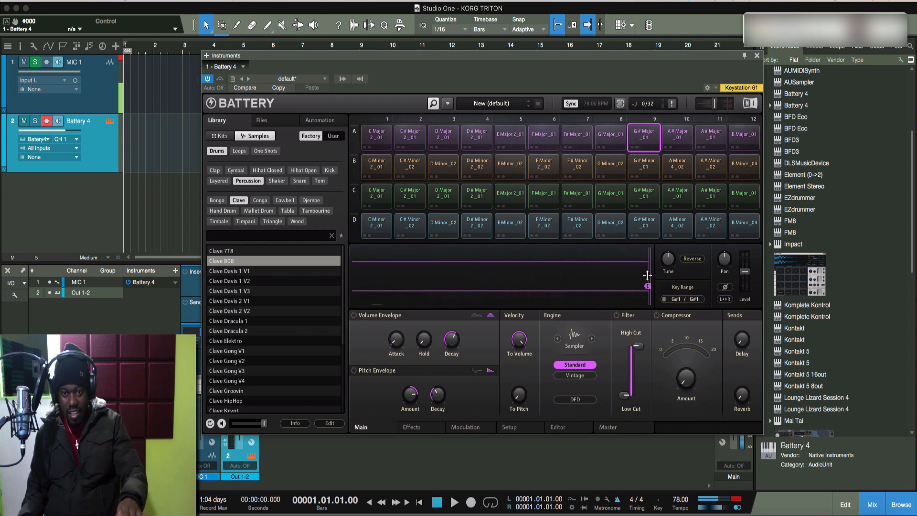
{"action": "scroll", "coordinate": [591, 277], "scroll_direction": "down", "scroll_amount": 3}
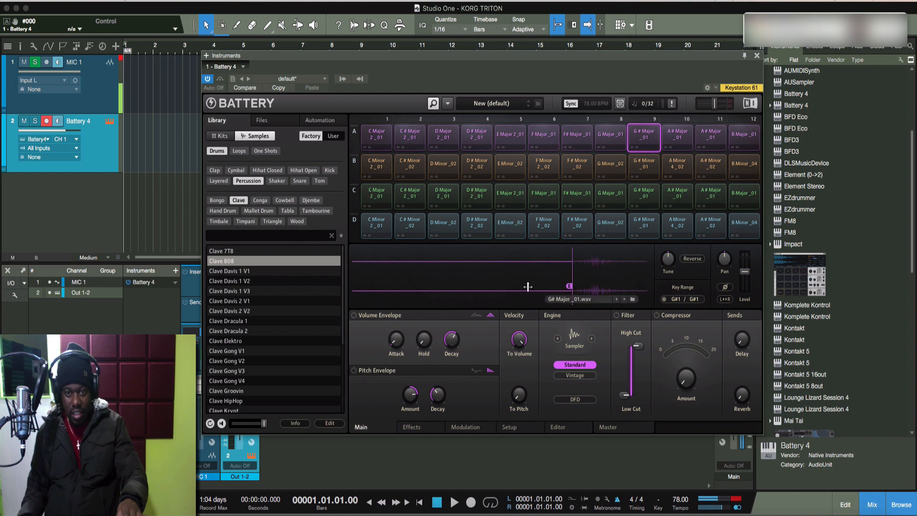
{"action": "left_click_drag", "start_coordinate": [568, 287], "coordinate": [550, 287]}
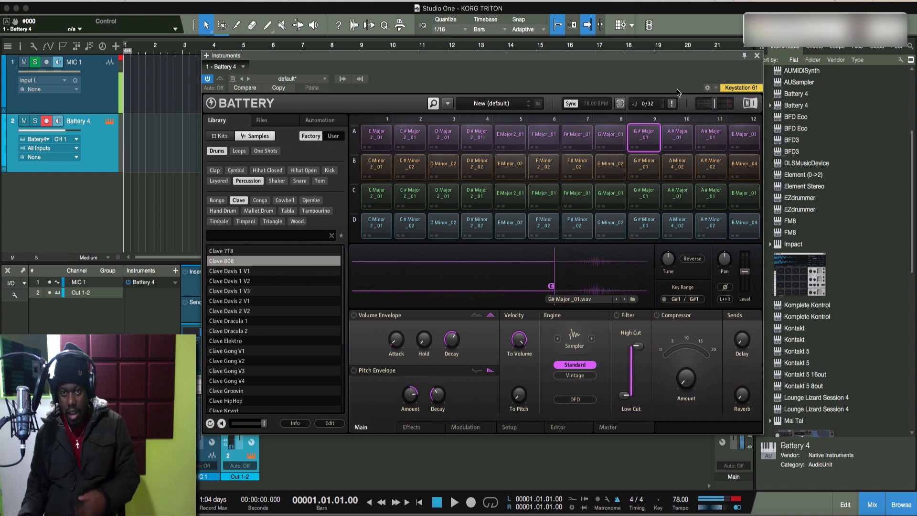
Move the end point of the A# major cell A10 back to about 36519 and audition the neighbouring cell A11.
{"action": "left_click", "coordinate": [673, 140]}
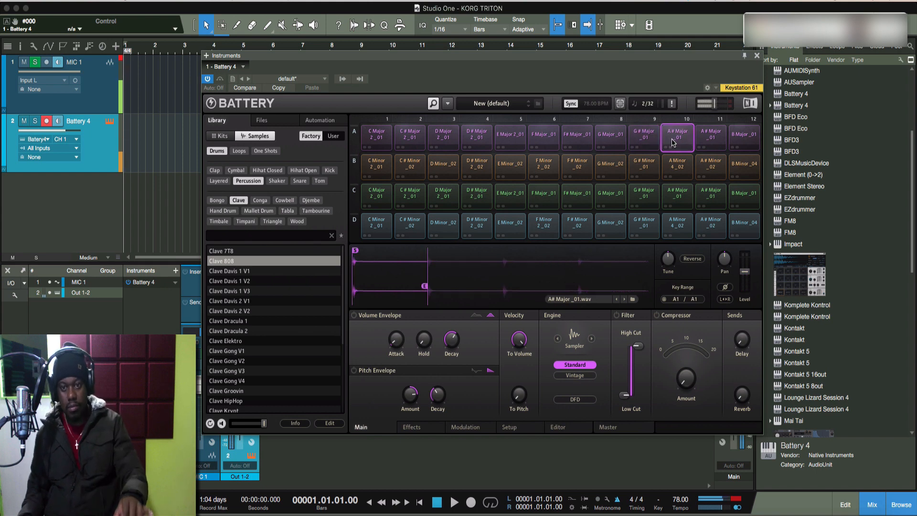
{"action": "scroll", "coordinate": [455, 280], "scroll_direction": "up", "scroll_amount": 2}
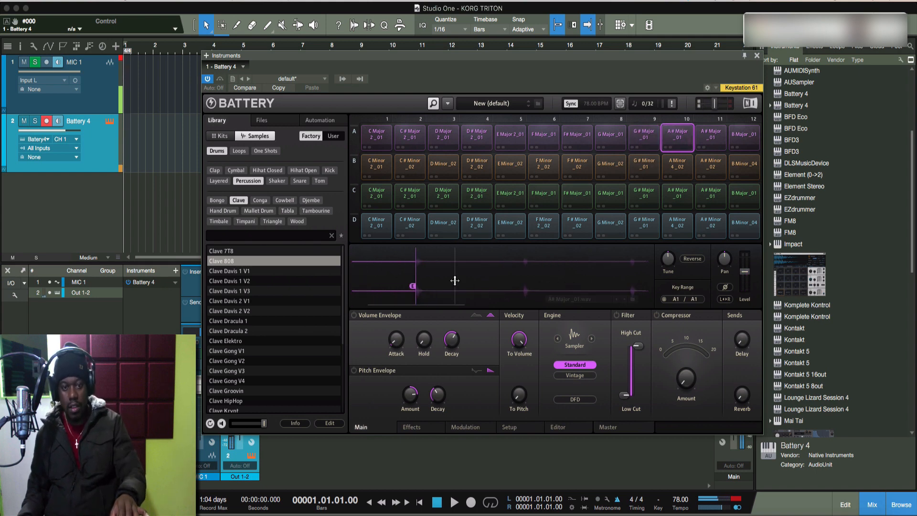
{"action": "scroll", "coordinate": [454, 280], "scroll_direction": "up", "scroll_amount": 3}
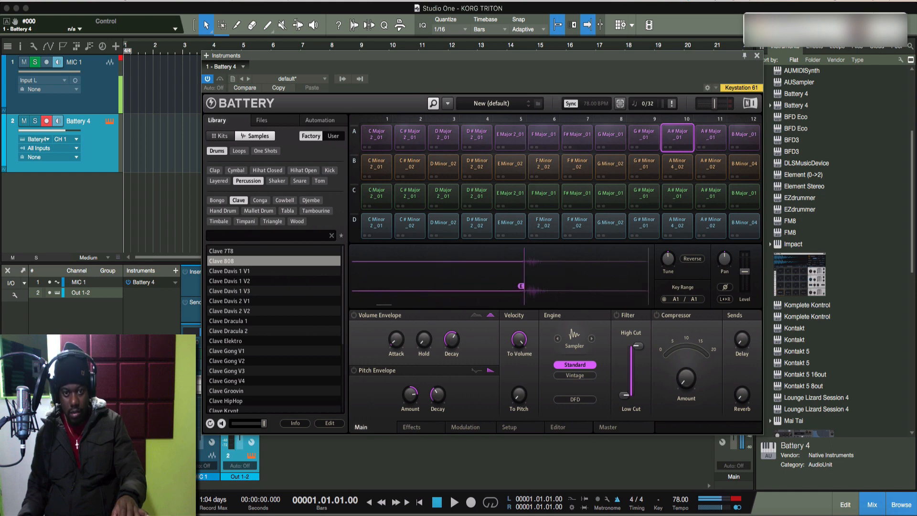
{"action": "scroll", "coordinate": [645, 277], "scroll_direction": "up", "scroll_amount": 1}
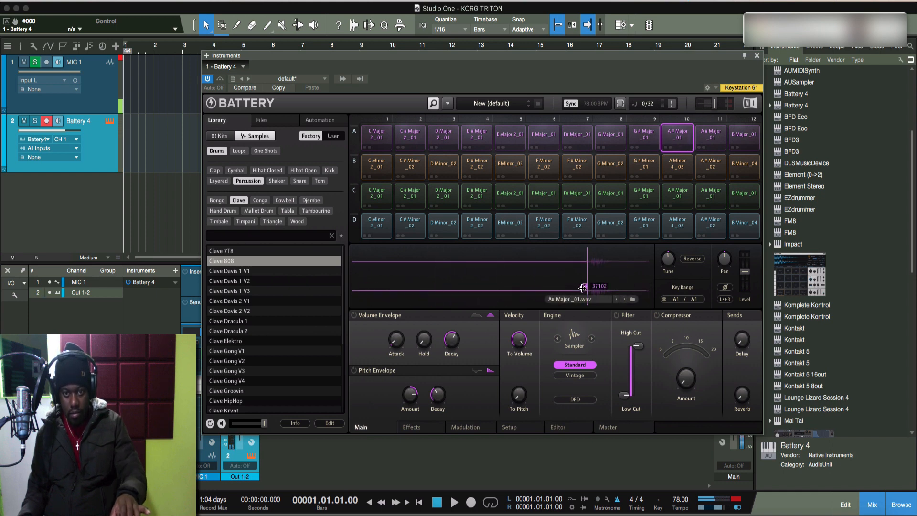
{"action": "left_click_drag", "start_coordinate": [581, 288], "coordinate": [576, 289]}
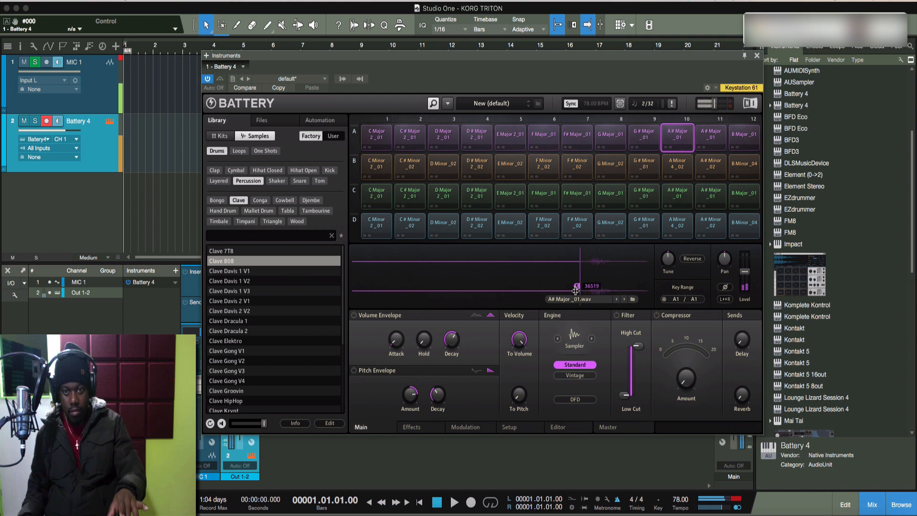
{"action": "left_click", "coordinate": [713, 139]}
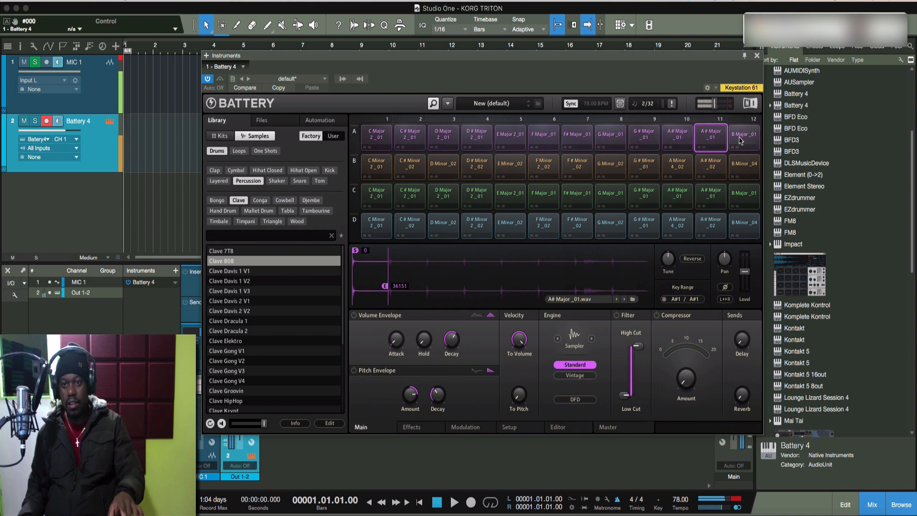
{"action": "left_click", "coordinate": [713, 138]}
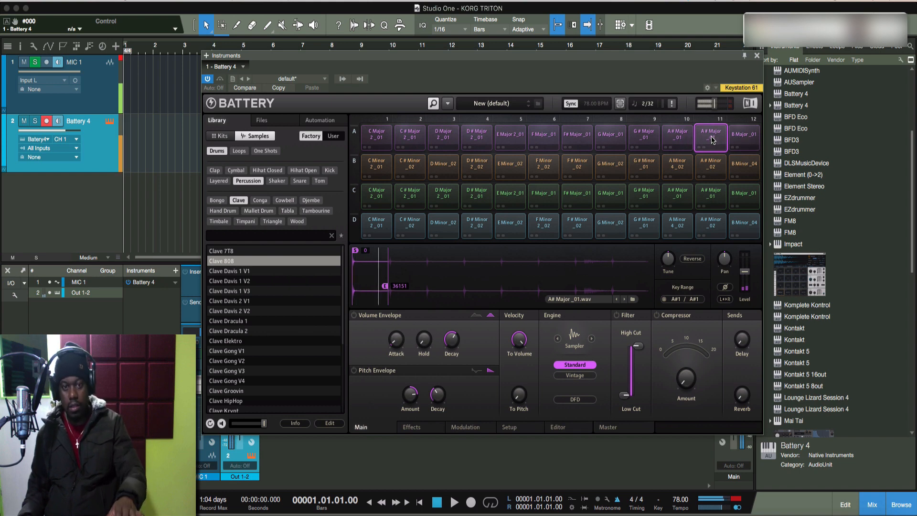
Move the end point of the B major cell A12 back to about 36699, clear of the second hit.
{"action": "left_click", "coordinate": [745, 143]}
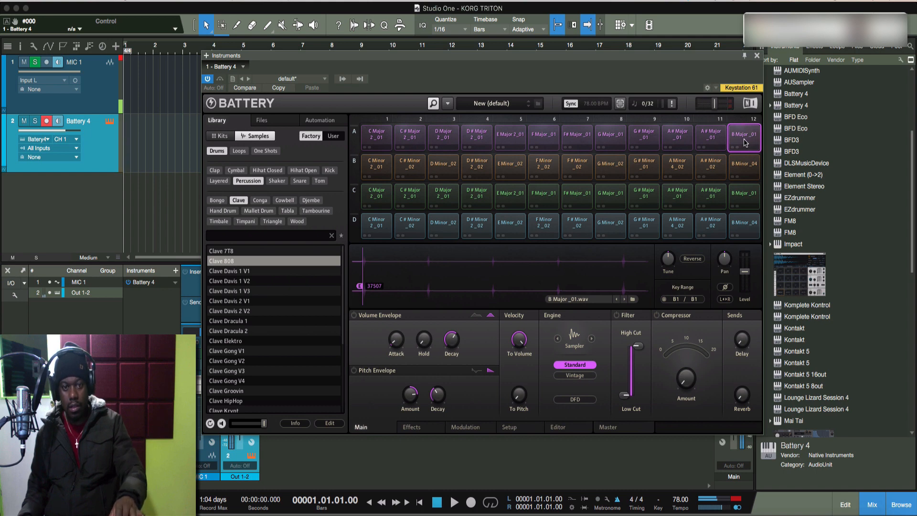
{"action": "scroll", "coordinate": [367, 279], "scroll_direction": "up", "scroll_amount": 3}
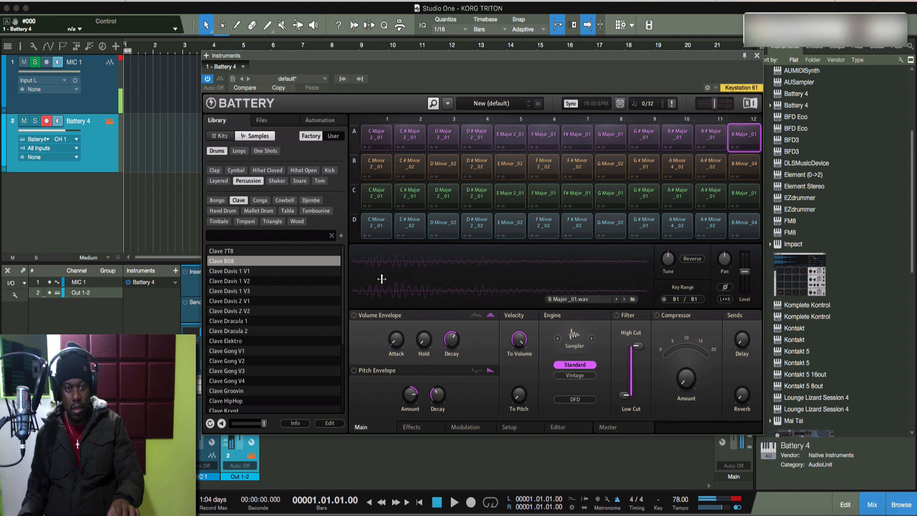
{"action": "scroll", "coordinate": [635, 275], "scroll_direction": "down", "scroll_amount": 3}
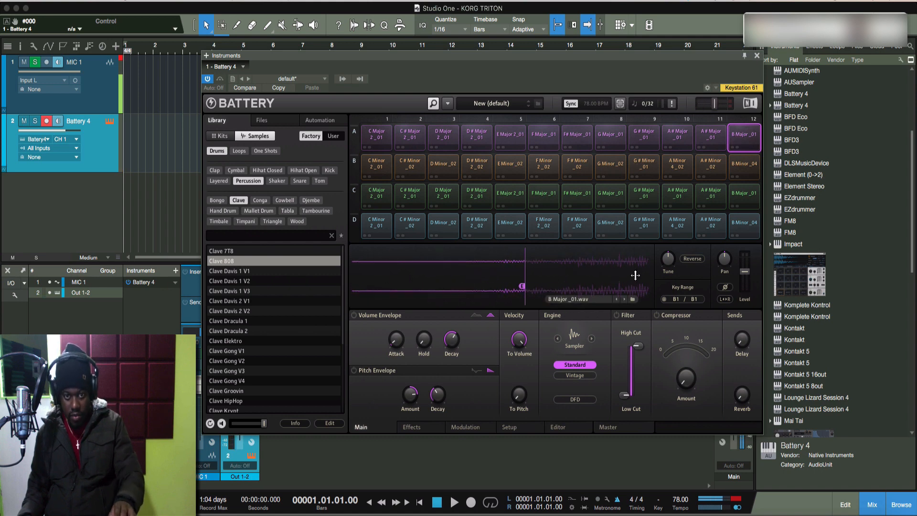
{"action": "left_click_drag", "start_coordinate": [520, 286], "coordinate": [446, 289]}
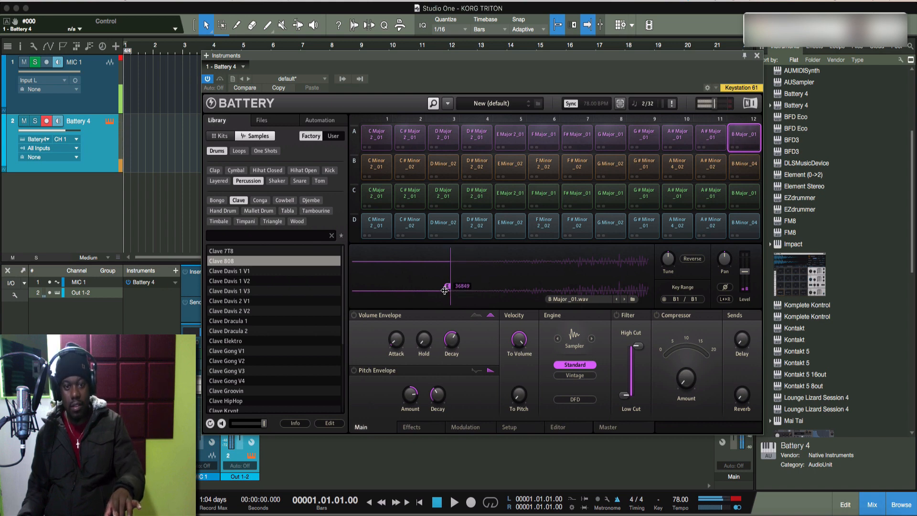
{"action": "left_click_drag", "start_coordinate": [445, 290], "coordinate": [431, 290]}
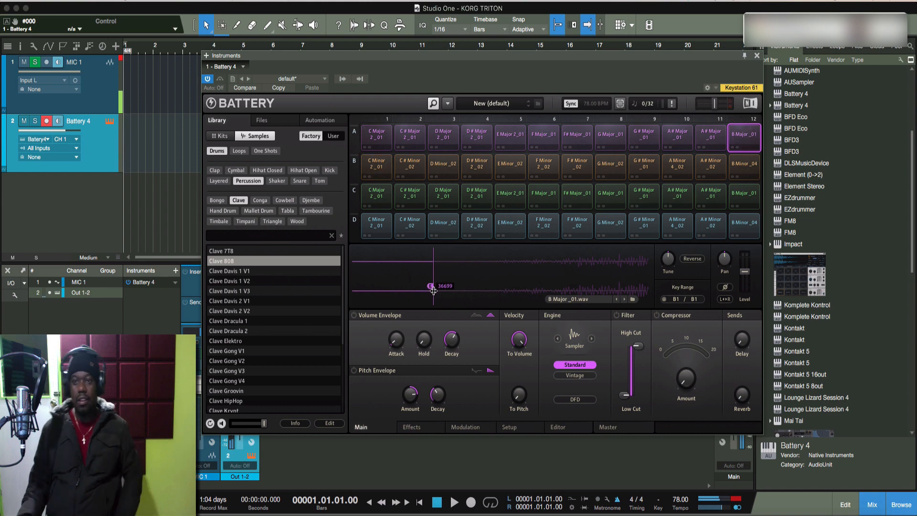
{"action": "left_click_drag", "start_coordinate": [433, 290], "coordinate": [429, 290]}
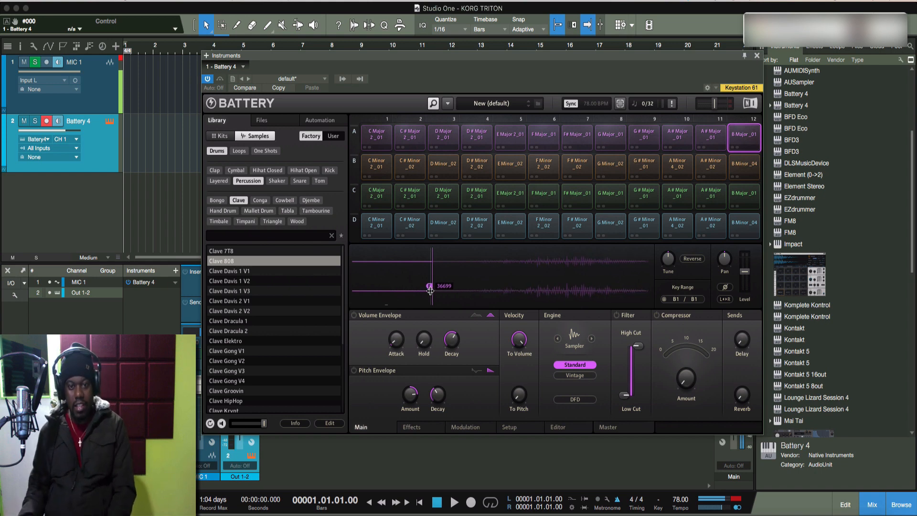
{"action": "scroll", "coordinate": [430, 291], "scroll_direction": "down", "scroll_amount": 5}
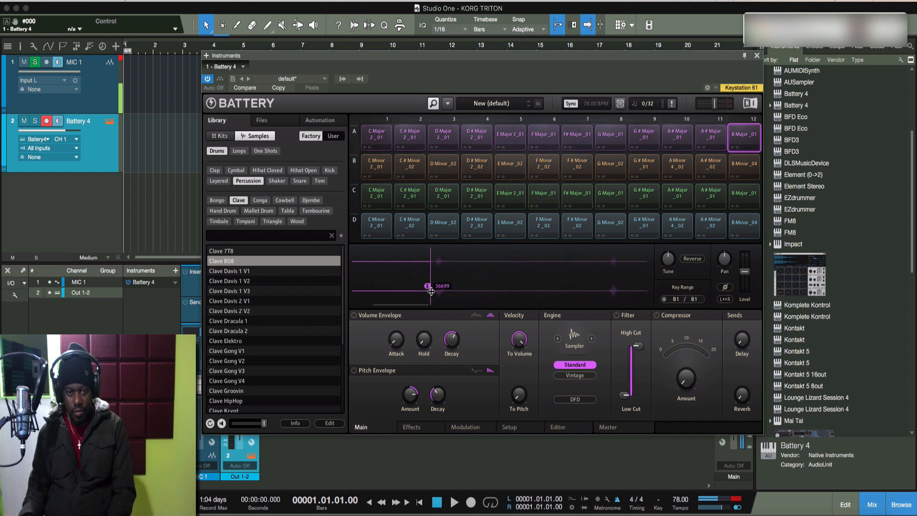
{"action": "scroll", "coordinate": [431, 290], "scroll_direction": "down", "scroll_amount": 3}
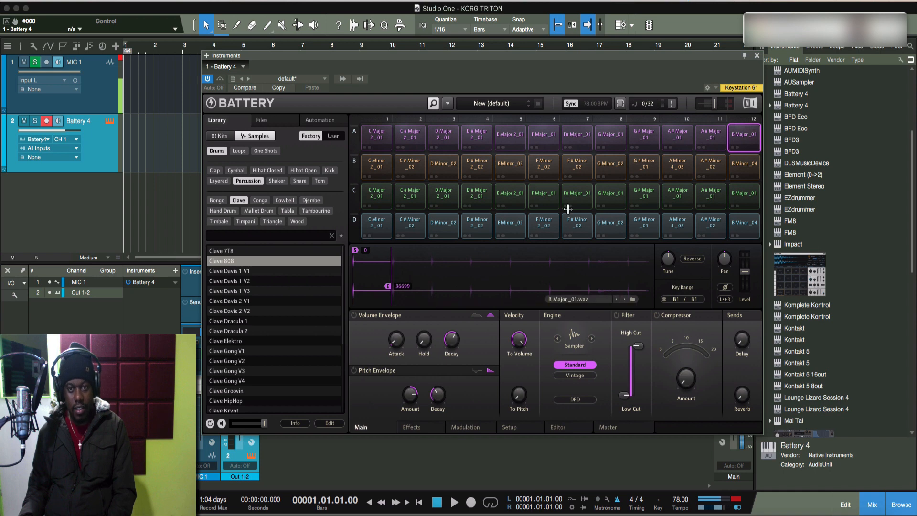
Check the end point of the A# major cell A11 and audition the minor chord cells starting from C minor B1.
{"action": "left_click", "coordinate": [711, 137]}
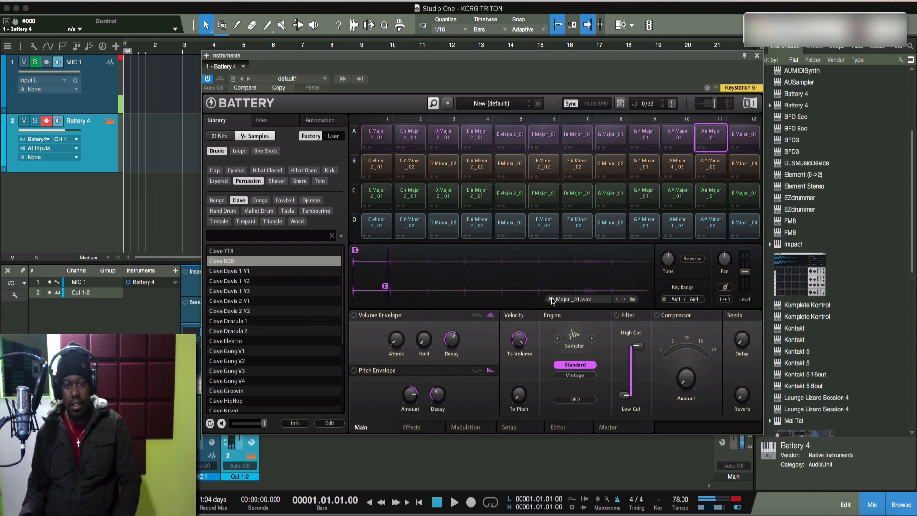
{"action": "left_click", "coordinate": [373, 167]}
{"action": "left_click", "coordinate": [373, 167]}
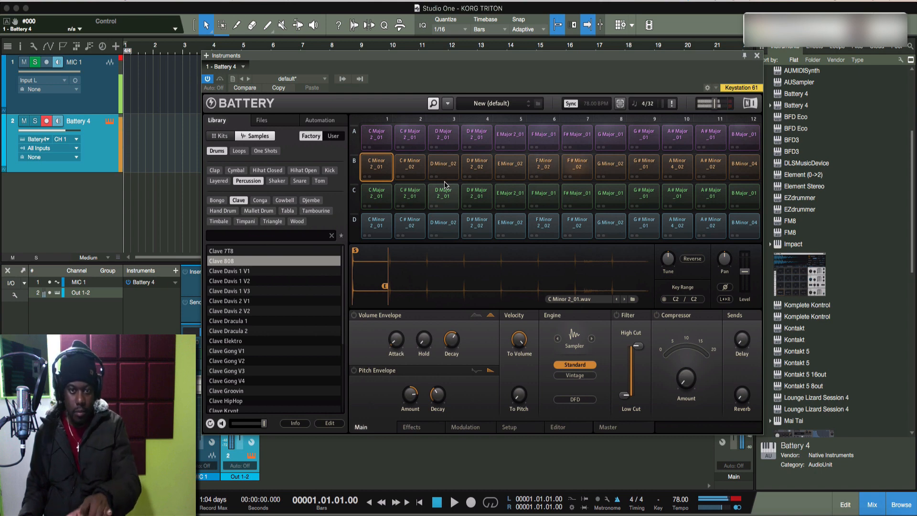
Move the end point of the F# minor cell B7 back to about 36722, ahead of the second hit.
{"action": "left_click", "coordinate": [576, 167]}
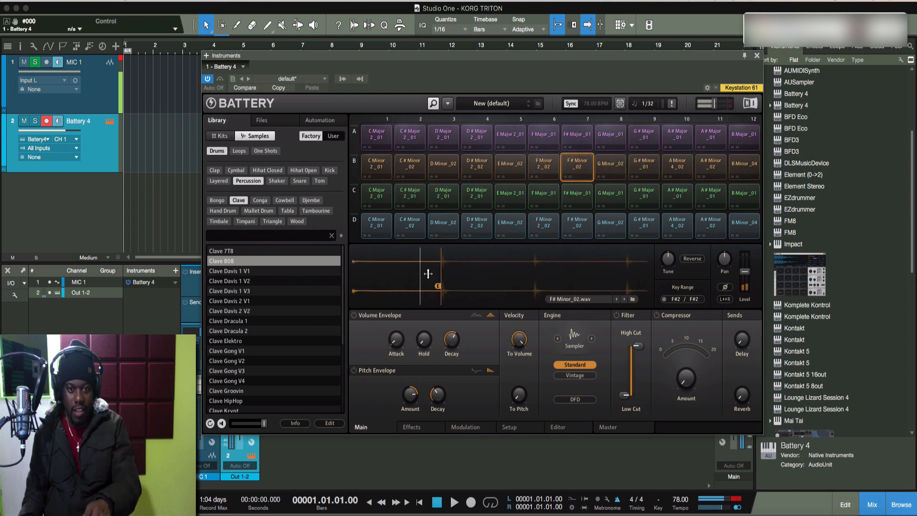
{"action": "scroll", "coordinate": [425, 269], "scroll_direction": "down", "scroll_amount": 2}
{"action": "scroll", "coordinate": [428, 272], "scroll_direction": "up", "scroll_amount": 5}
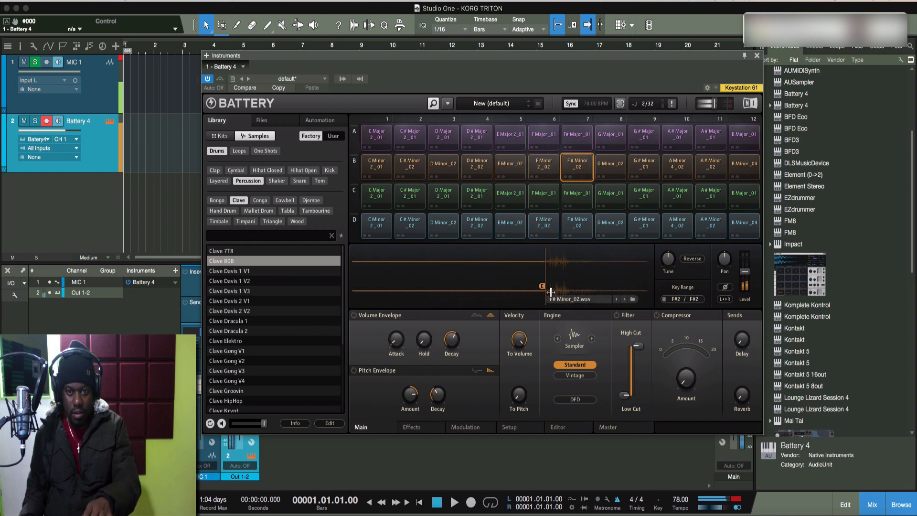
{"action": "left_click_drag", "start_coordinate": [541, 286], "coordinate": [533, 288]}
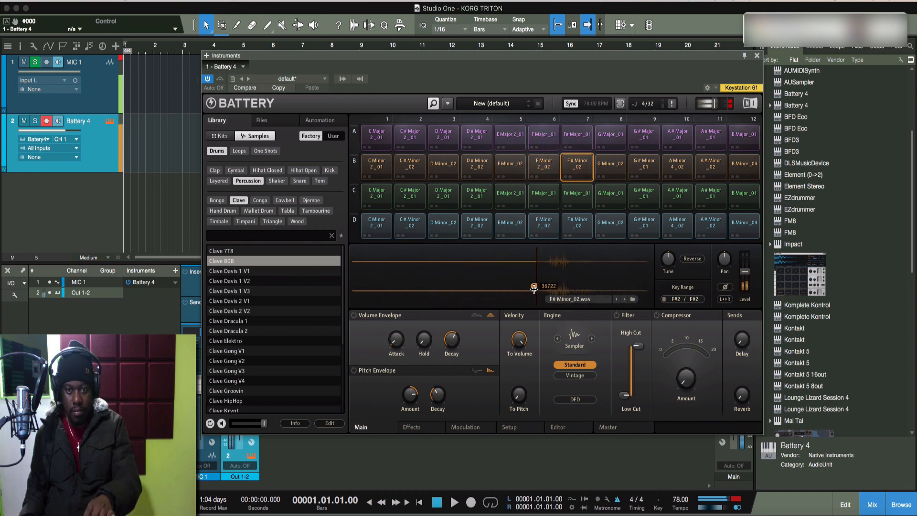
Move the end points of the G minor cell B8 to about 36390 and the G# minor cell B9 to about 36431.
{"action": "left_click", "coordinate": [609, 170]}
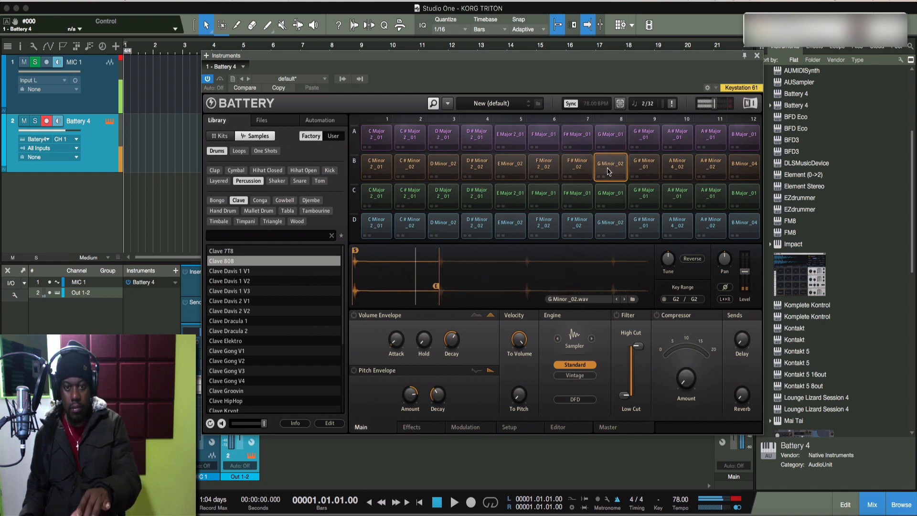
{"action": "mouse_move", "coordinate": [435, 285]}
{"action": "left_mouse_down"}
{"action": "mouse_move", "coordinate": [410, 282]}
{"action": "mouse_move", "coordinate": [648, 276]}
{"action": "left_mouse_up"}
{"action": "left_click_drag", "start_coordinate": [527, 286], "coordinate": [509, 285]}
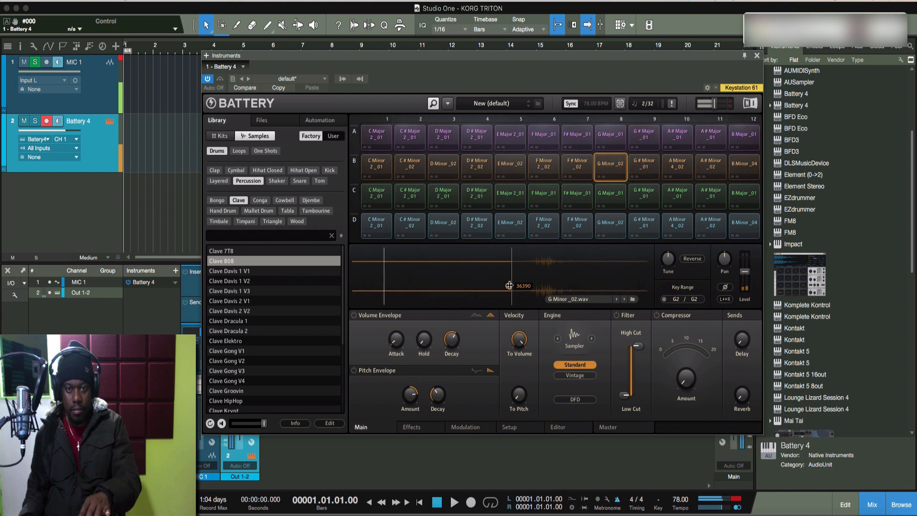
{"action": "left_click", "coordinate": [648, 167]}
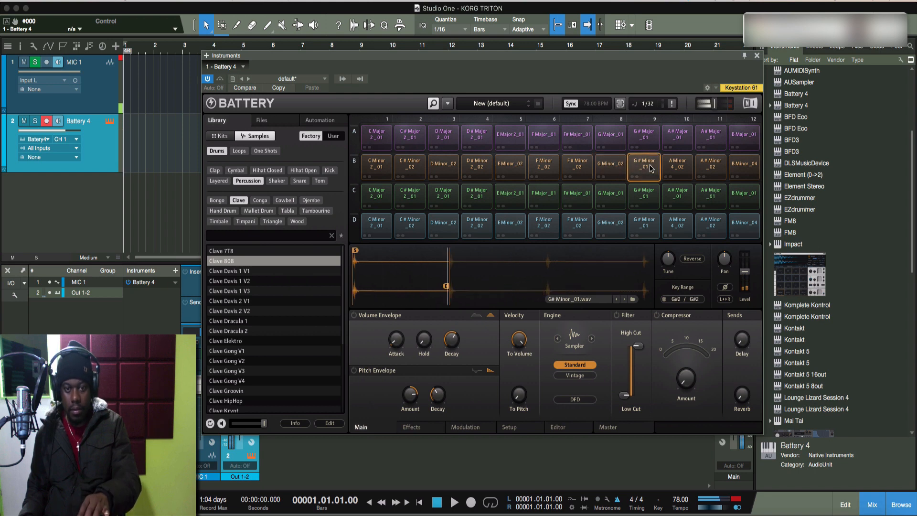
{"action": "mouse_move", "coordinate": [503, 268]}
{"action": "left_mouse_down"}
{"action": "mouse_move", "coordinate": [468, 268]}
{"action": "mouse_move", "coordinate": [621, 286]}
{"action": "mouse_move", "coordinate": [612, 286]}
{"action": "left_mouse_up"}
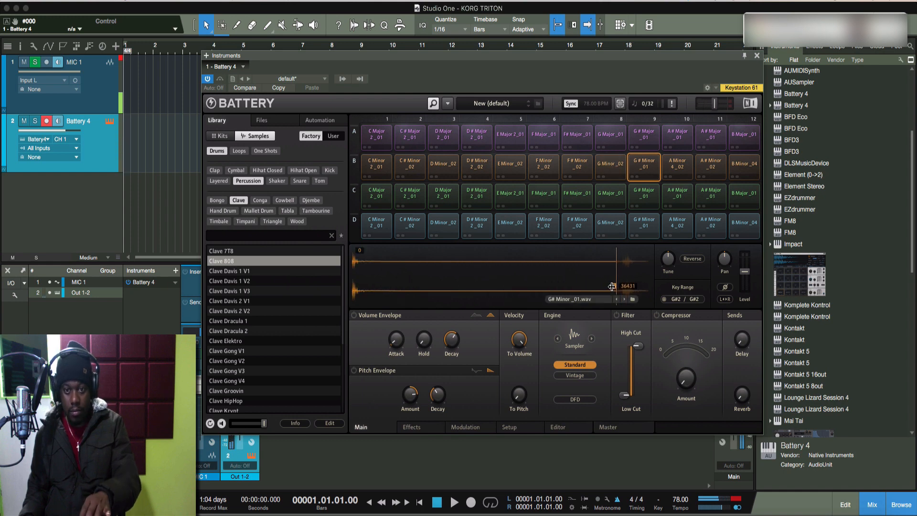
Move the end point of the A minor cell B10 ahead of the second hit and that of the A# minor cell B11 to about 36347.
{"action": "left_click", "coordinate": [678, 165]}
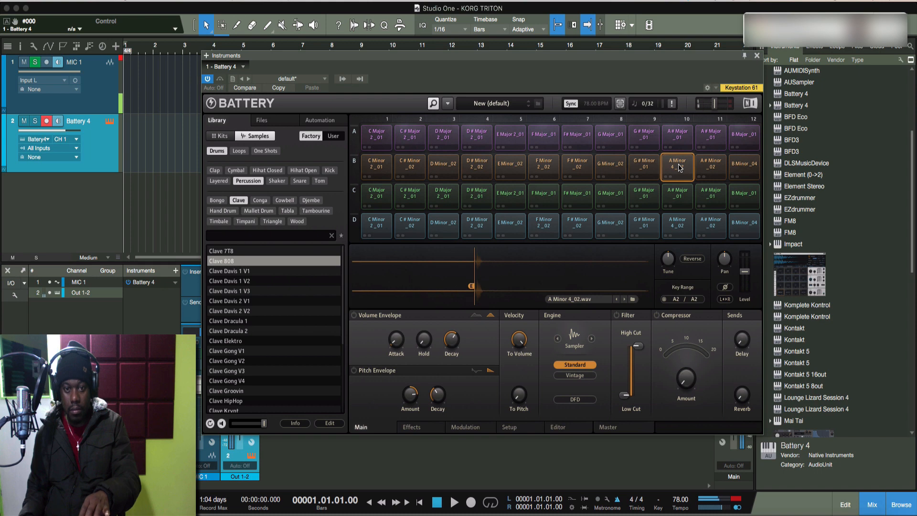
{"action": "left_click_drag", "start_coordinate": [471, 288], "coordinate": [470, 290]}
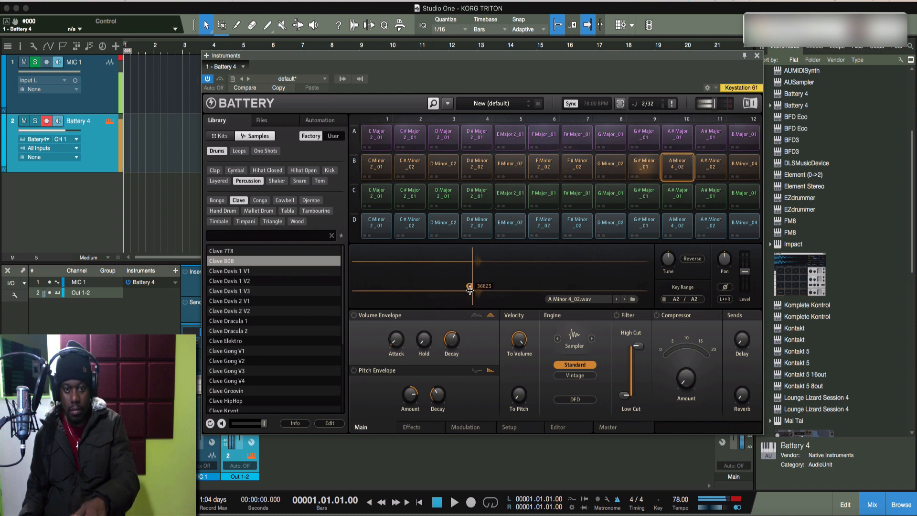
{"action": "left_click_drag", "start_coordinate": [468, 290], "coordinate": [468, 290]}
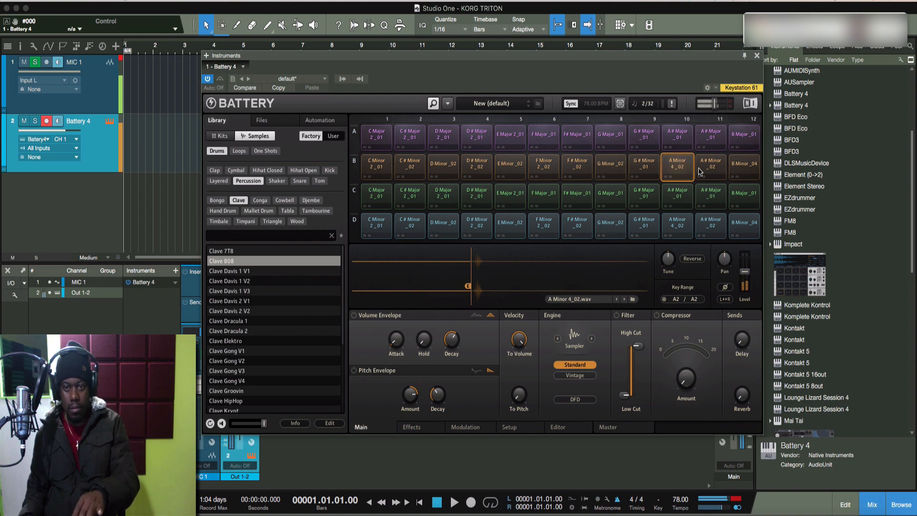
{"action": "left_click", "coordinate": [714, 168]}
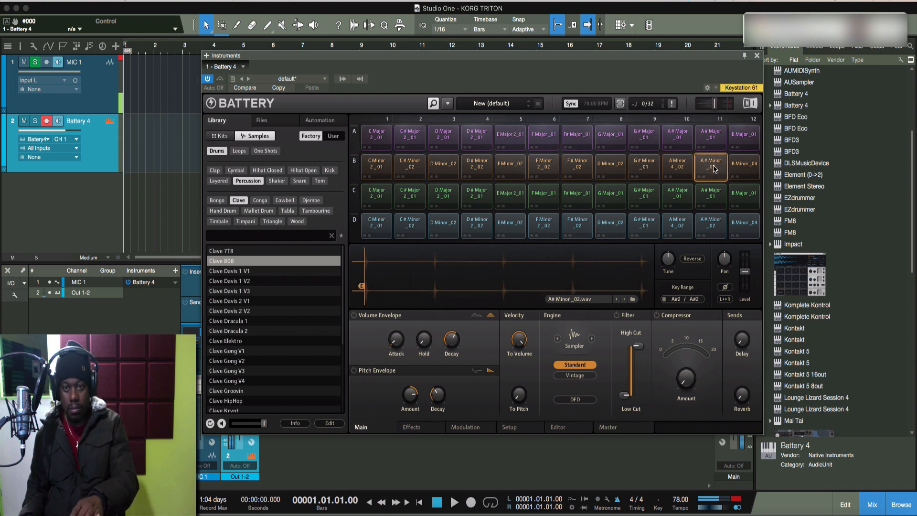
{"action": "mouse_move", "coordinate": [410, 276]}
{"action": "left_mouse_down"}
{"action": "mouse_move", "coordinate": [592, 286]}
{"action": "mouse_move", "coordinate": [566, 285]}
{"action": "left_mouse_up"}
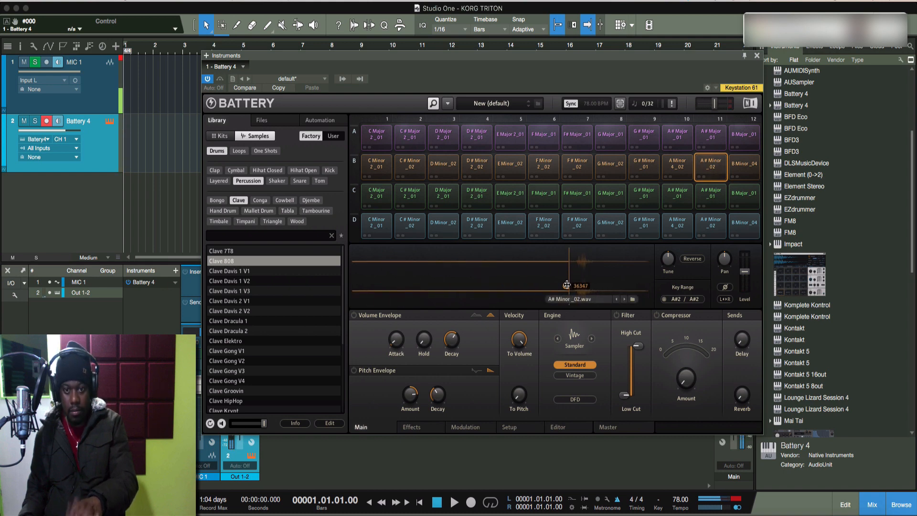
Move the end point of the B minor cell B12 to about 36921, ahead of the second hit.
{"action": "left_click", "coordinate": [744, 167]}
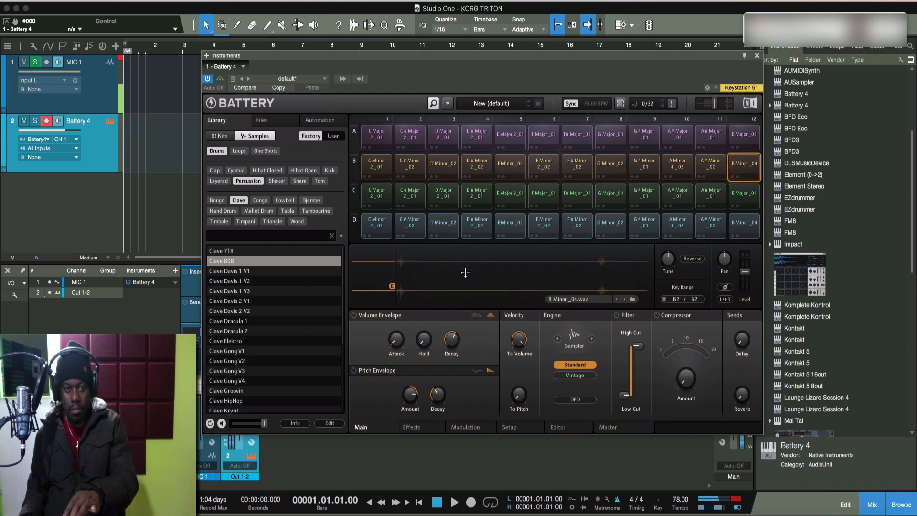
{"action": "mouse_move", "coordinate": [418, 276]}
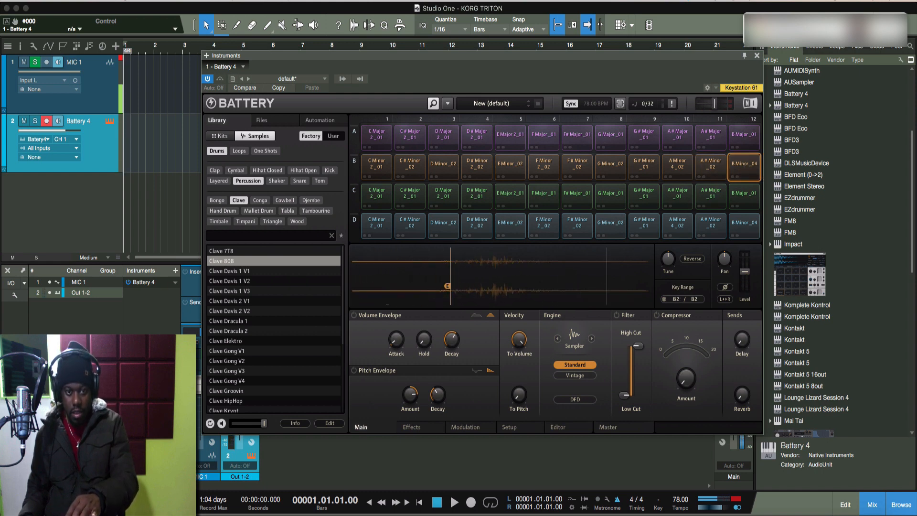
{"action": "left_click_drag", "start_coordinate": [481, 286], "coordinate": [468, 286]}
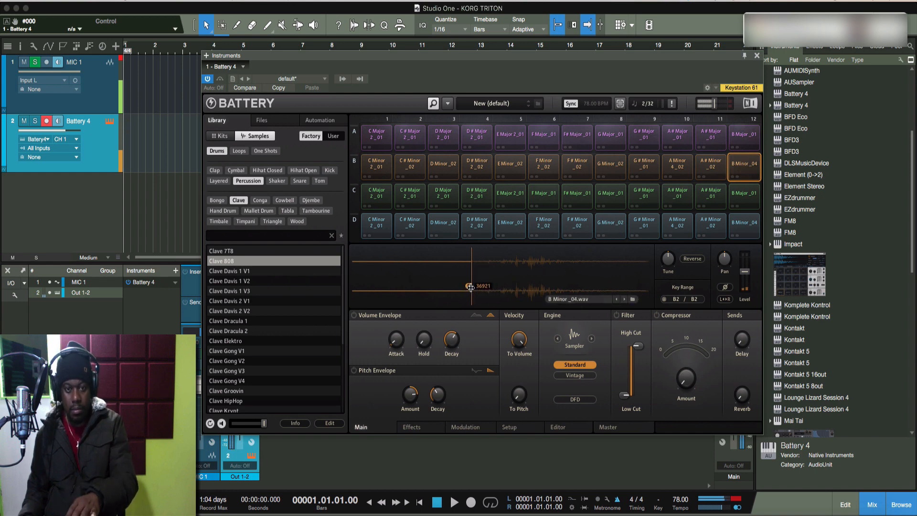
Audition the row C major chord cells in order from C major C1 through B major C12.
{"action": "left_click", "coordinate": [376, 195]}
{"action": "left_click", "coordinate": [409, 196]}
{"action": "left_click", "coordinate": [444, 195]}
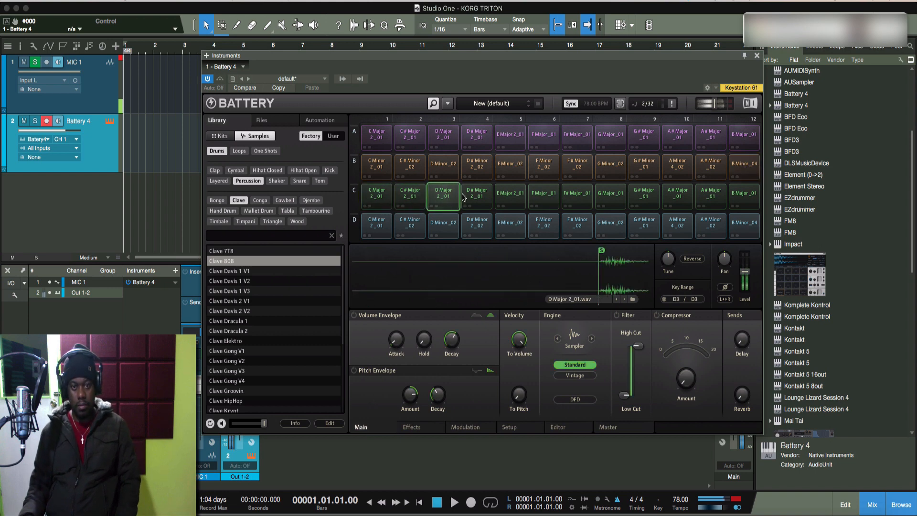
{"action": "left_click", "coordinate": [477, 196]}
{"action": "left_click", "coordinate": [510, 196]}
{"action": "left_click", "coordinate": [544, 196]}
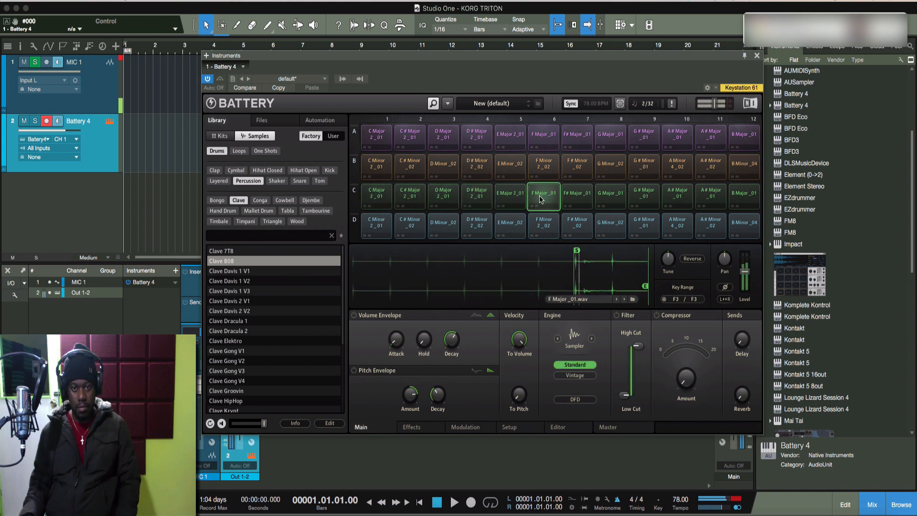
{"action": "left_click", "coordinate": [577, 196]}
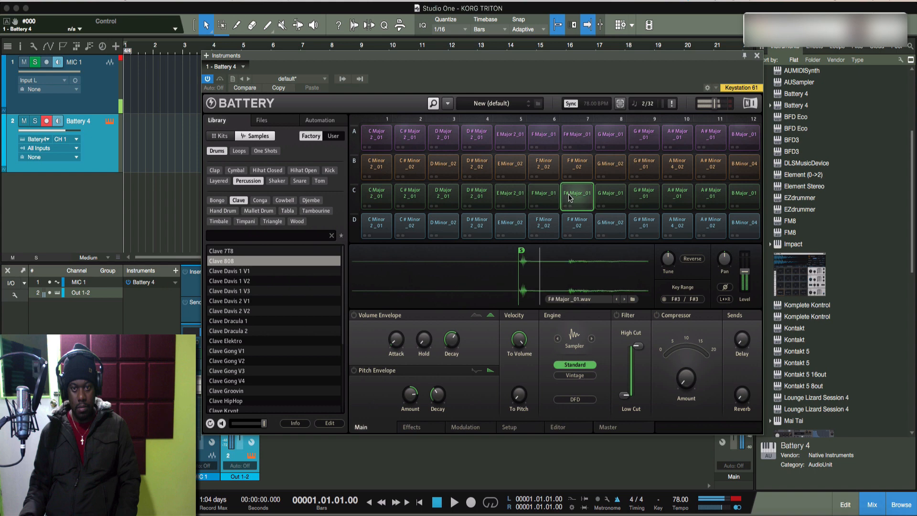
{"action": "left_click", "coordinate": [608, 196]}
{"action": "left_click", "coordinate": [634, 199]}
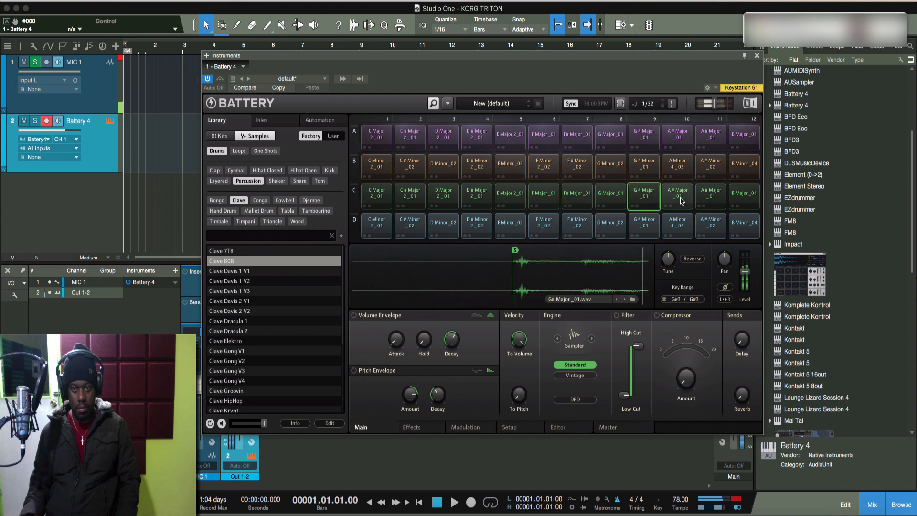
{"action": "left_click", "coordinate": [682, 200]}
{"action": "left_click", "coordinate": [712, 196]}
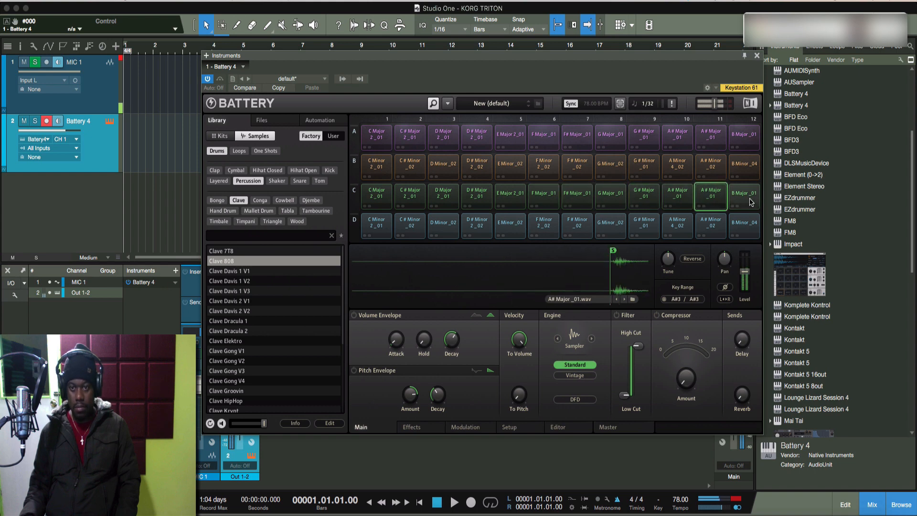
{"action": "left_click", "coordinate": [744, 196]}
Audition the row D minor chord cells backwards from B minor D12 to A minor D10.
{"action": "left_click", "coordinate": [749, 220]}
{"action": "left_click", "coordinate": [712, 224]}
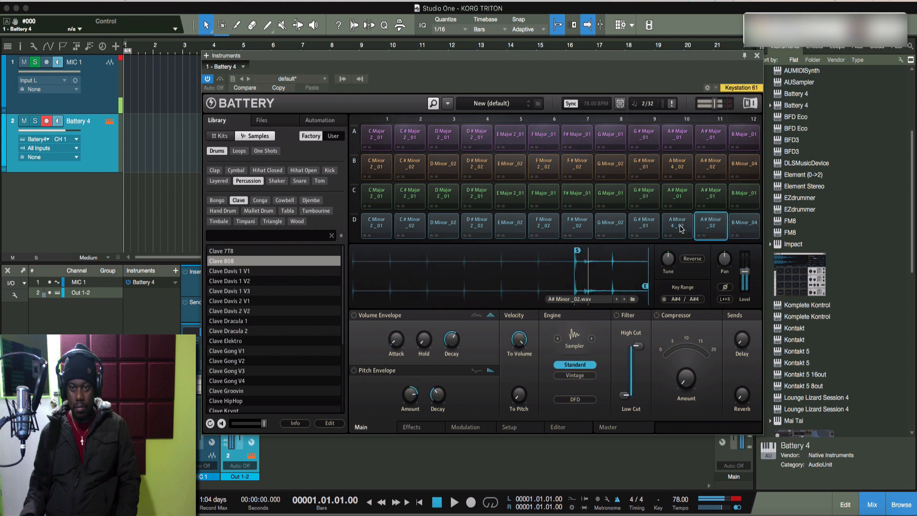
{"action": "left_click", "coordinate": [677, 223]}
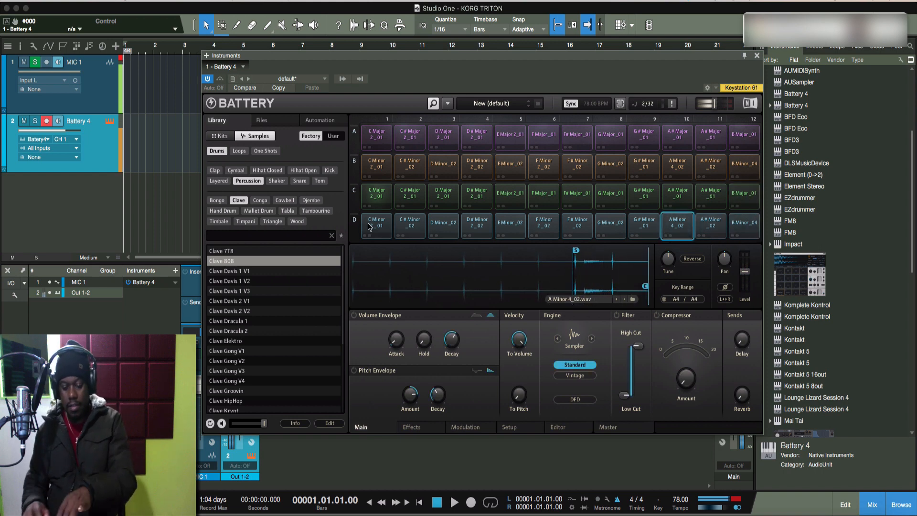
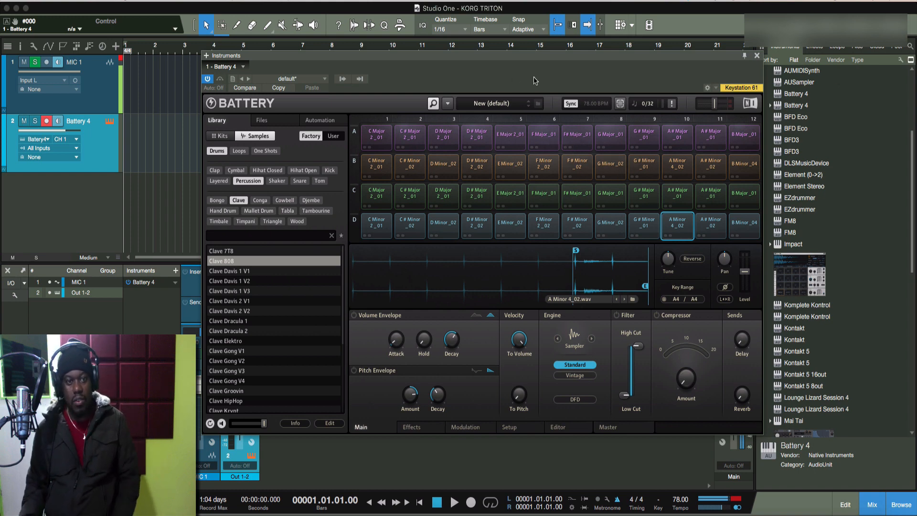
Store the current Battery 4 instrument setup as a new preset named Reggae Guitar Strum.
{"action": "left_click", "coordinate": [324, 81]}
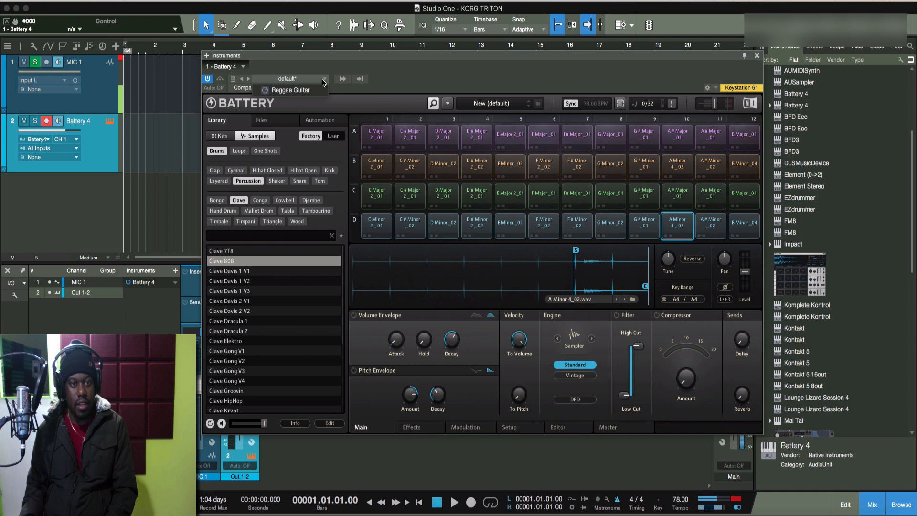
{"action": "left_click", "coordinate": [433, 81]}
{"action": "left_click", "coordinate": [233, 79]}
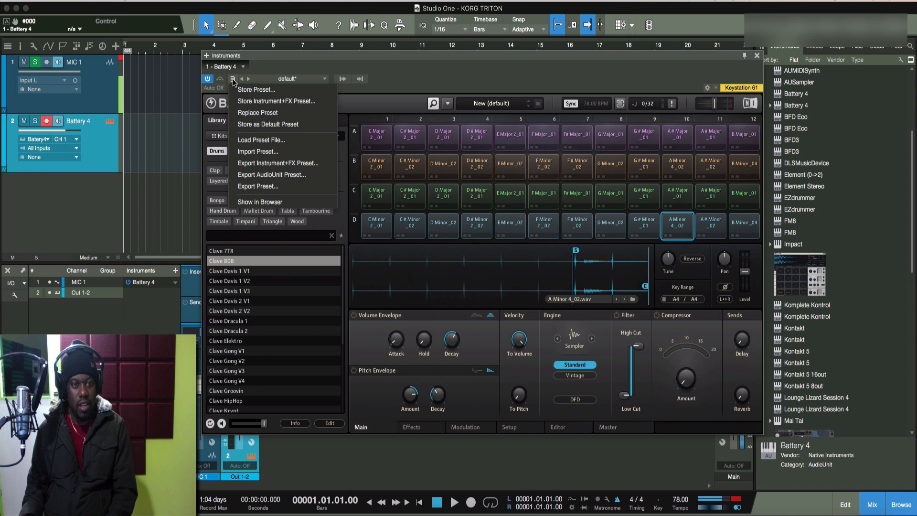
{"action": "left_click", "coordinate": [279, 90]}
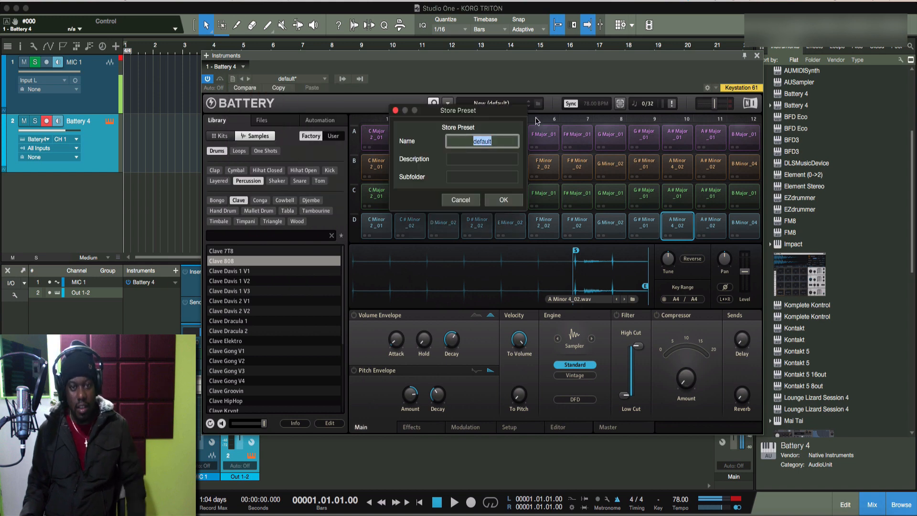
{"action": "type", "text": "Regga"}
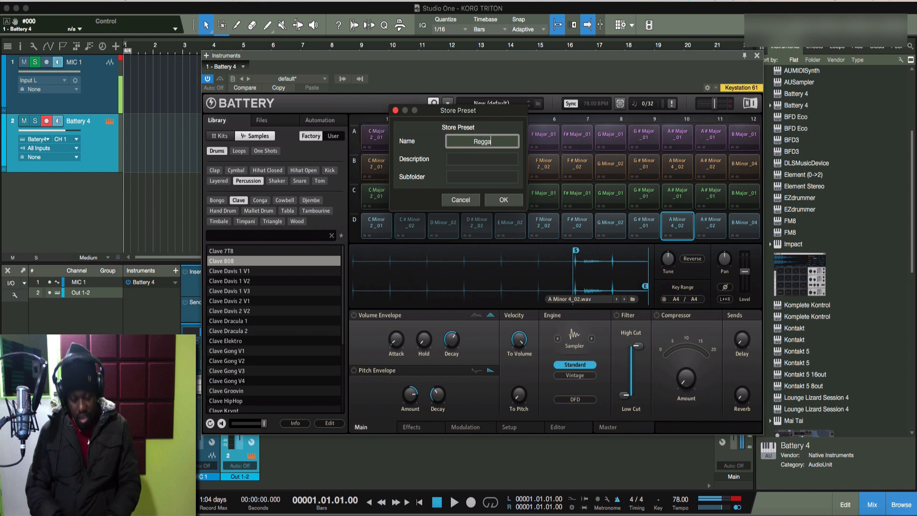
{"action": "type", "text": "e"}
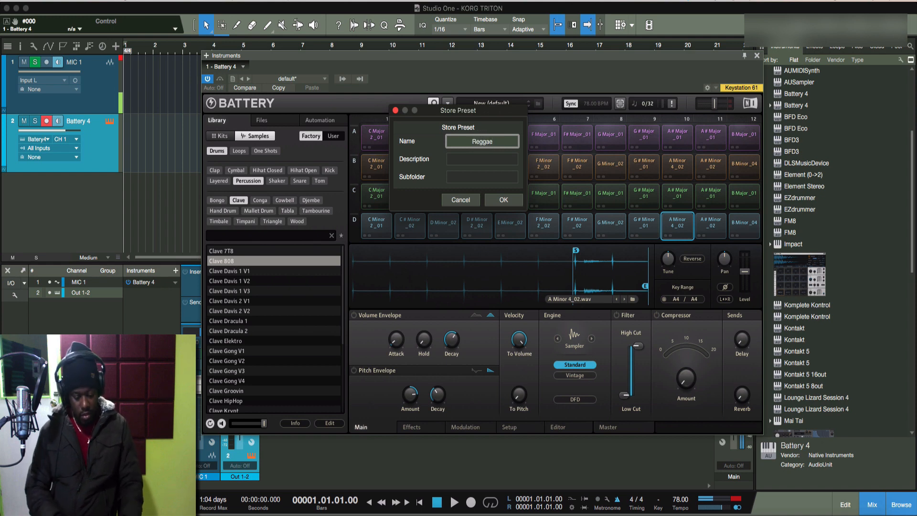
{"action": "type", "text": " G"}
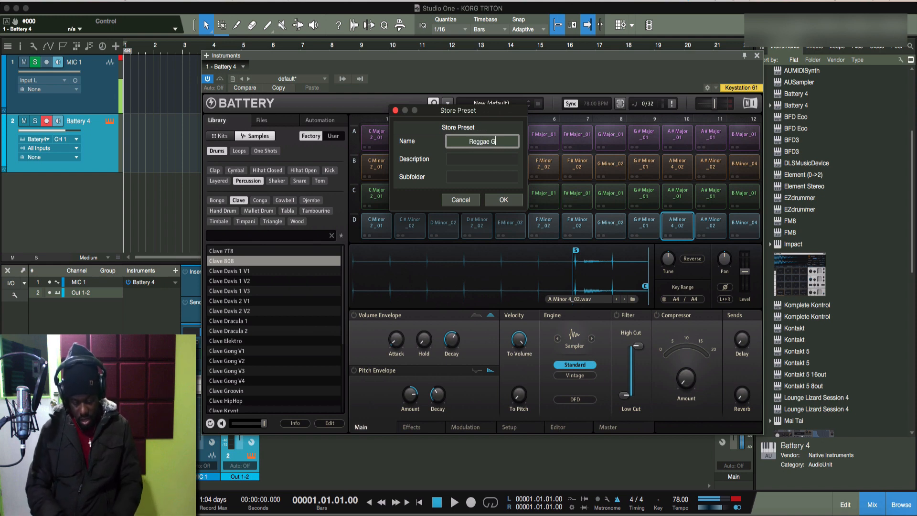
{"action": "type", "text": "uita"}
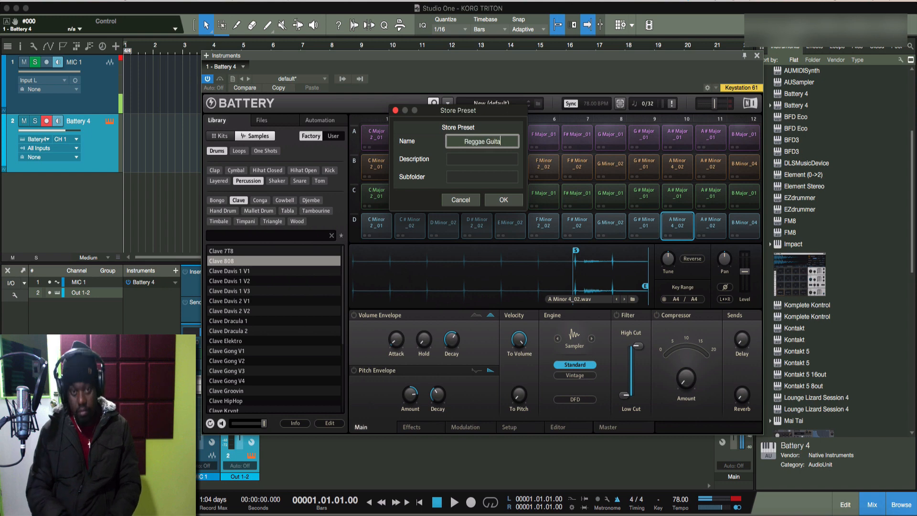
{"action": "type", "text": "r Strum"}
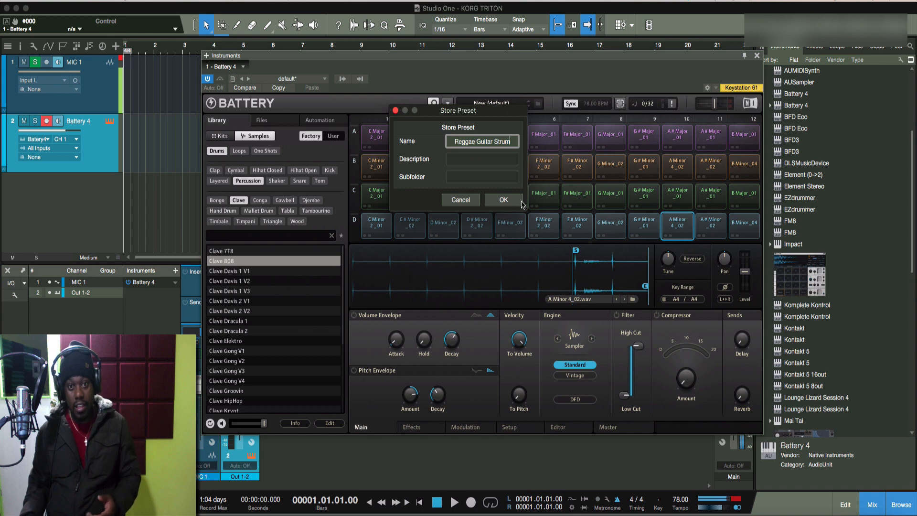
{"action": "left_click", "coordinate": [503, 199]}
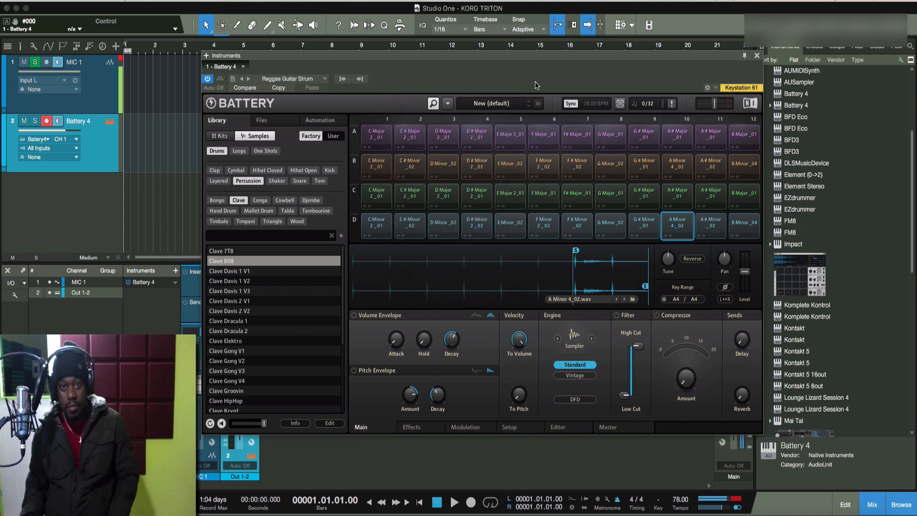
Save the Battery kit with its patch and samples as Reggae Guitar Strum in the iCloud Documents folder.
{"action": "left_click", "coordinate": [447, 104]}
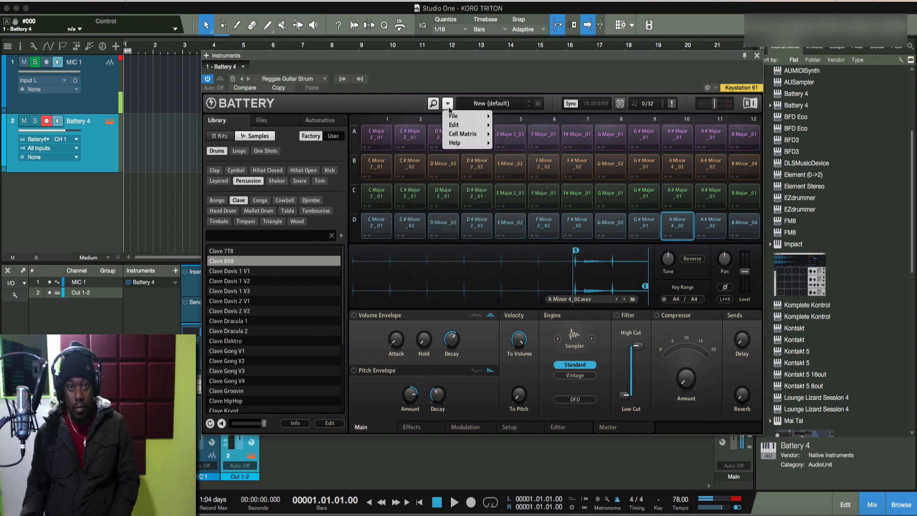
{"action": "mouse_move", "coordinate": [453, 119]}
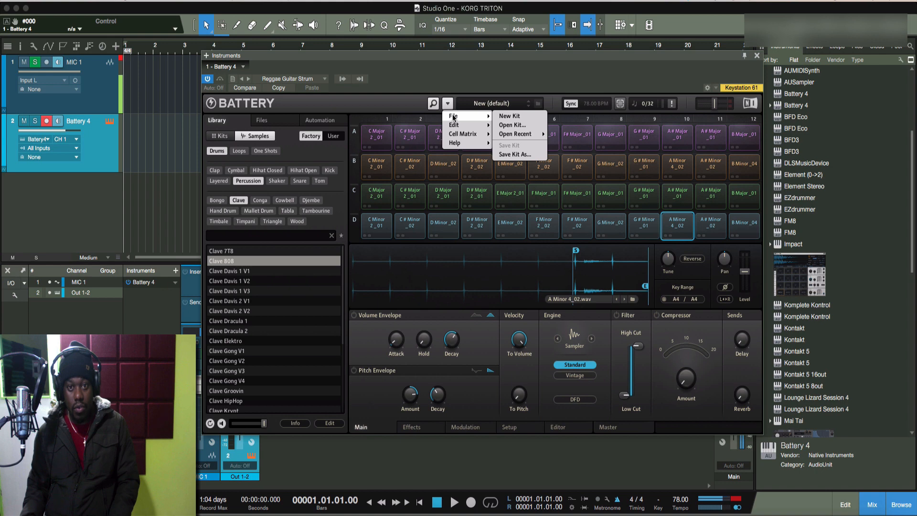
{"action": "mouse_move", "coordinate": [531, 134]}
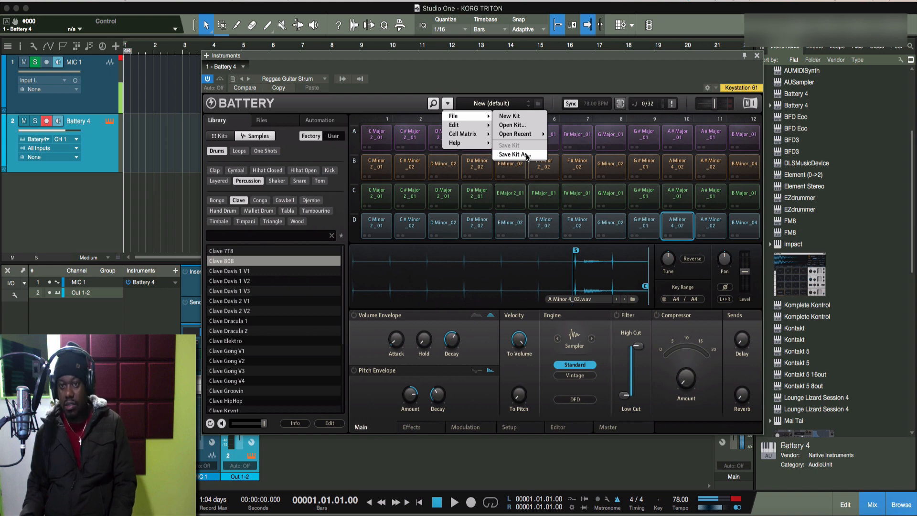
{"action": "left_click", "coordinate": [528, 155]}
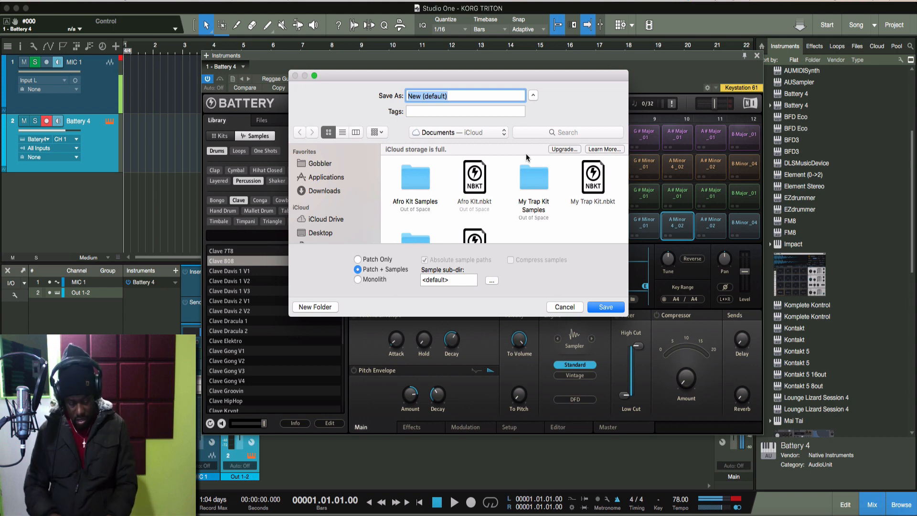
{"action": "type", "text": "Reggae Guitar"}
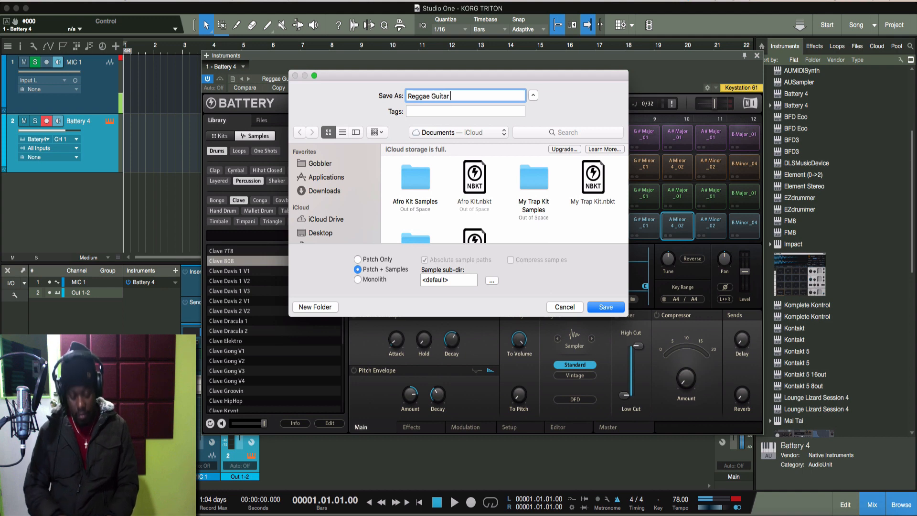
{"action": "type", "text": " Strum"}
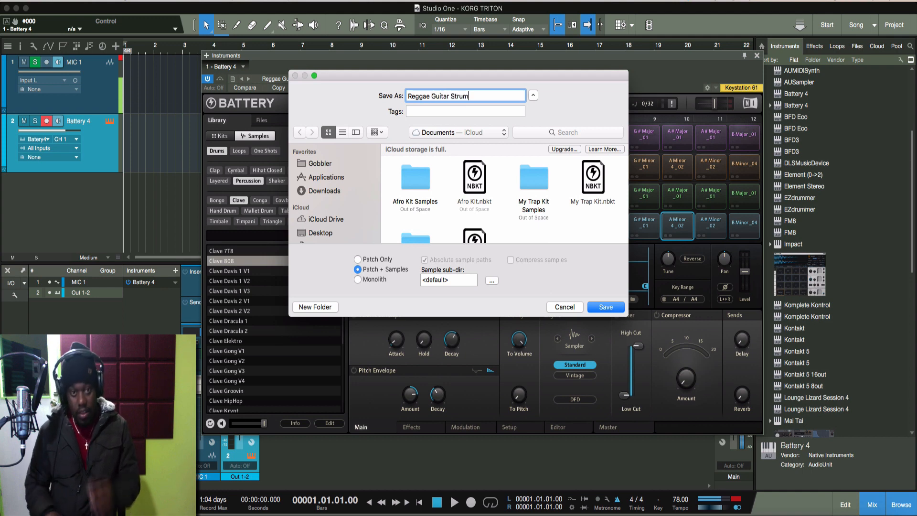
{"action": "left_click", "coordinate": [604, 307]}
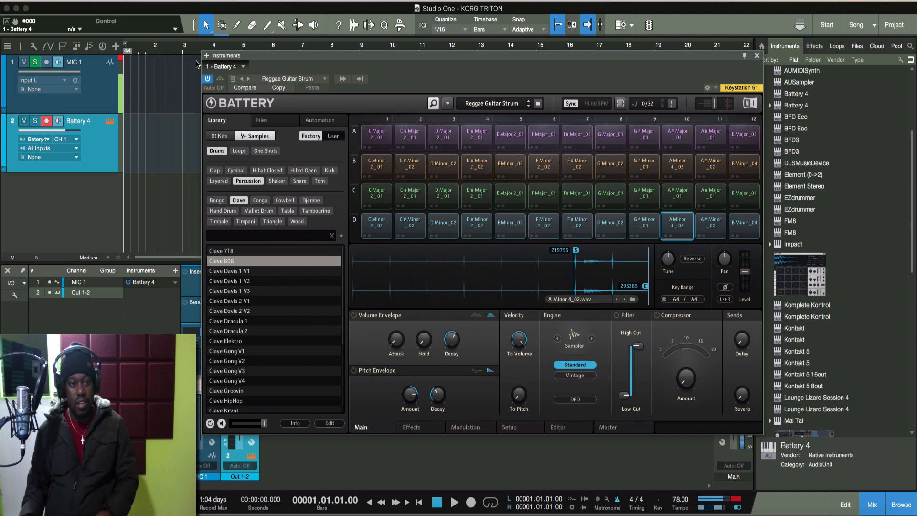
Check the list of stored presets for Reggae Guitar Strum and bring up the preset management commands.
{"action": "left_click", "coordinate": [326, 80]}
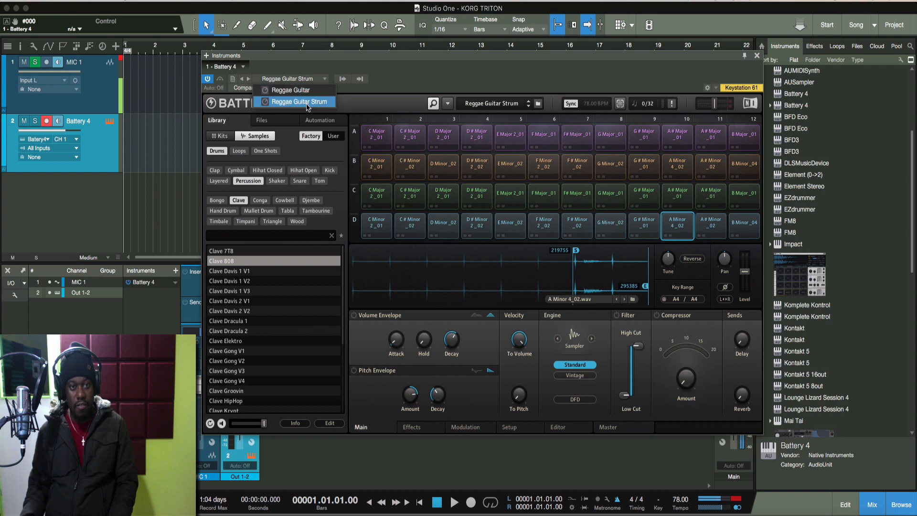
{"action": "left_click", "coordinate": [403, 77]}
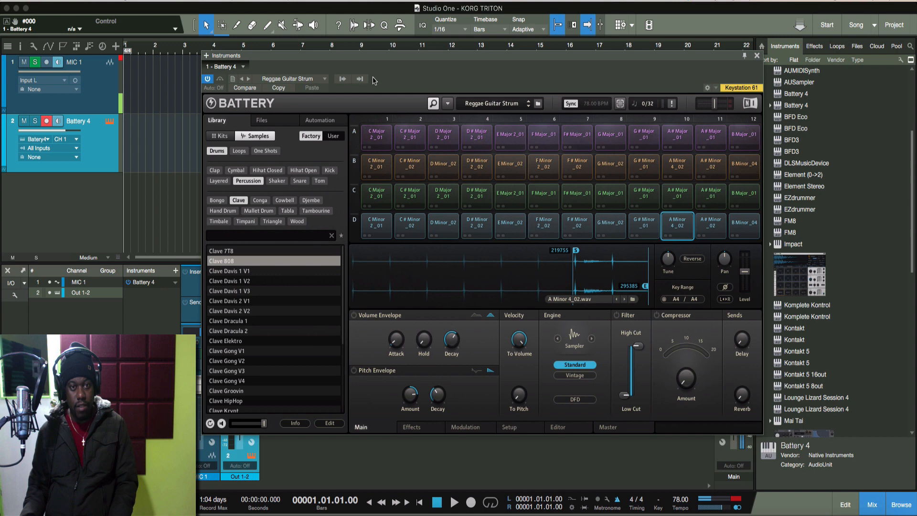
{"action": "left_click", "coordinate": [233, 79]}
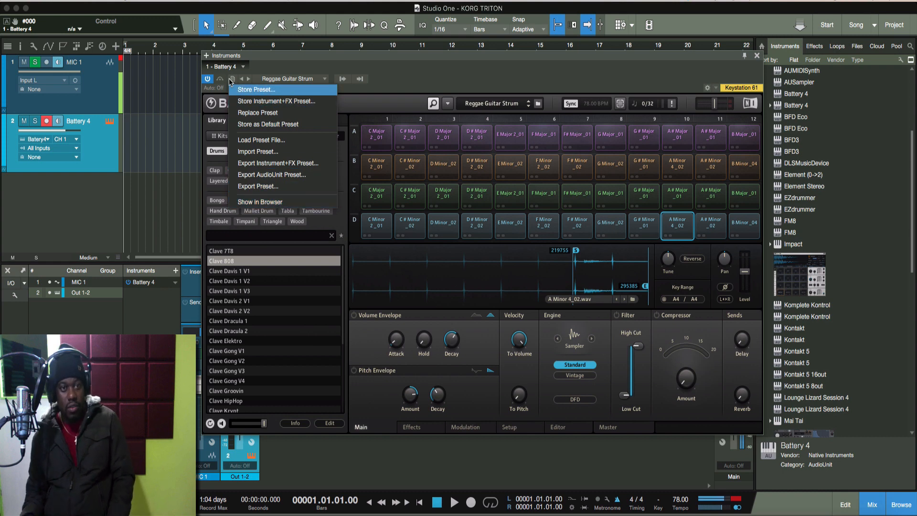
Check the stored preset list of Battery 4 for Reggae Guitar Strum and dismiss it.
{"action": "left_click", "coordinate": [263, 81]}
{"action": "left_click", "coordinate": [273, 79]}
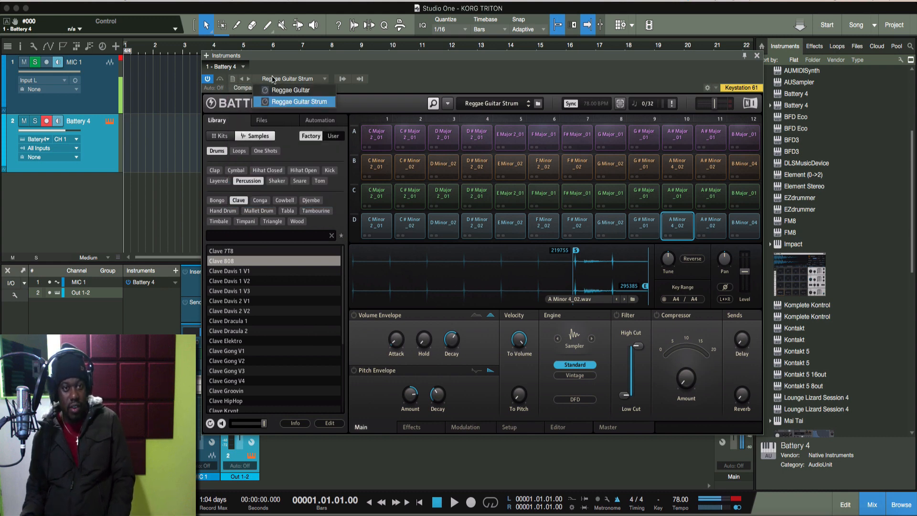
{"action": "left_click", "coordinate": [421, 79]}
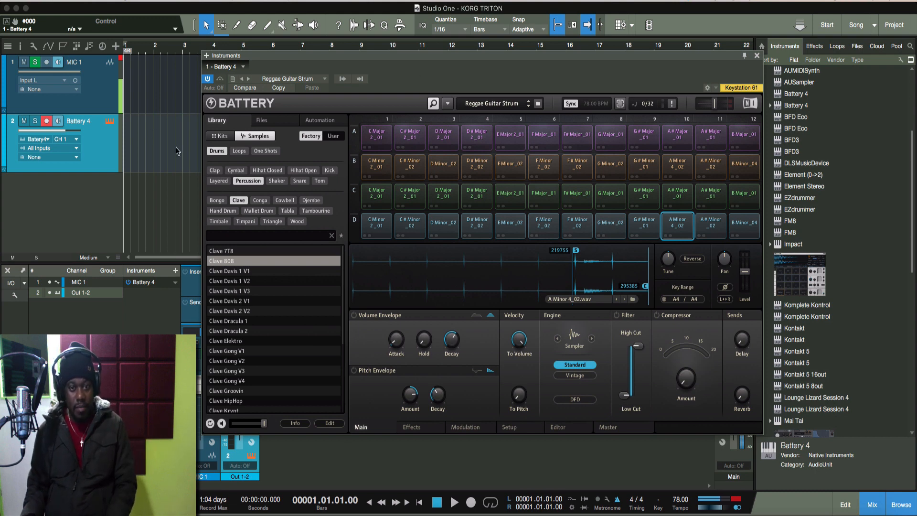
Close the instrument window, remove the Battery 4 track and add a fresh Battery 4 instrument on a new track below MIC 1.
{"action": "left_click", "coordinate": [757, 56]}
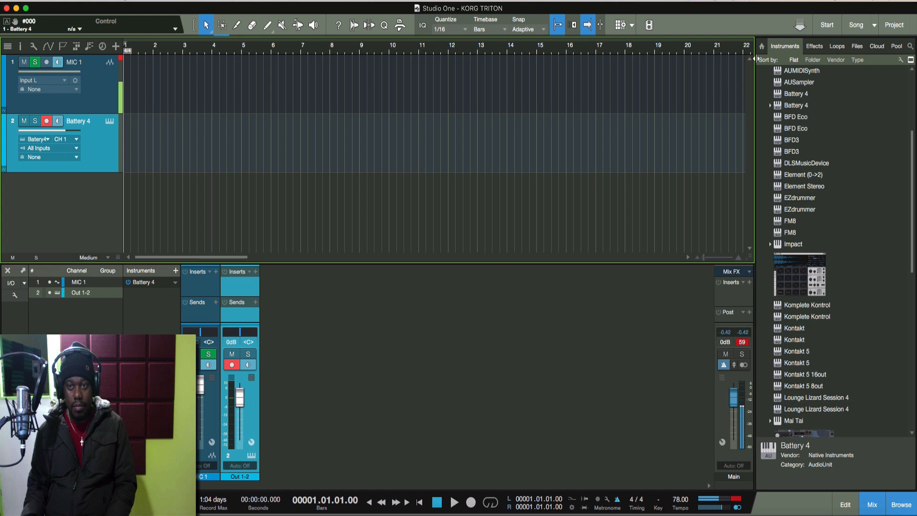
{"action": "right_click", "coordinate": [86, 125]}
{"action": "left_click", "coordinate": [128, 166]}
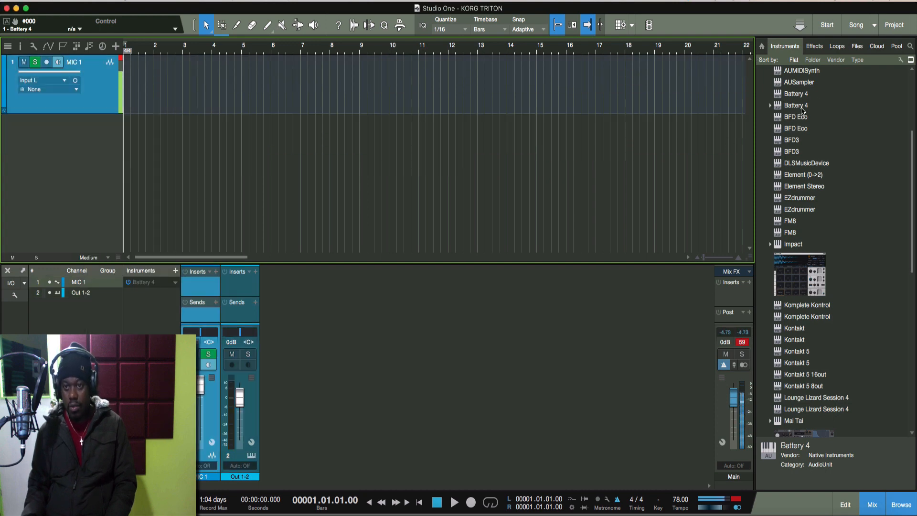
{"action": "left_click_drag", "start_coordinate": [802, 106], "coordinate": [117, 170]}
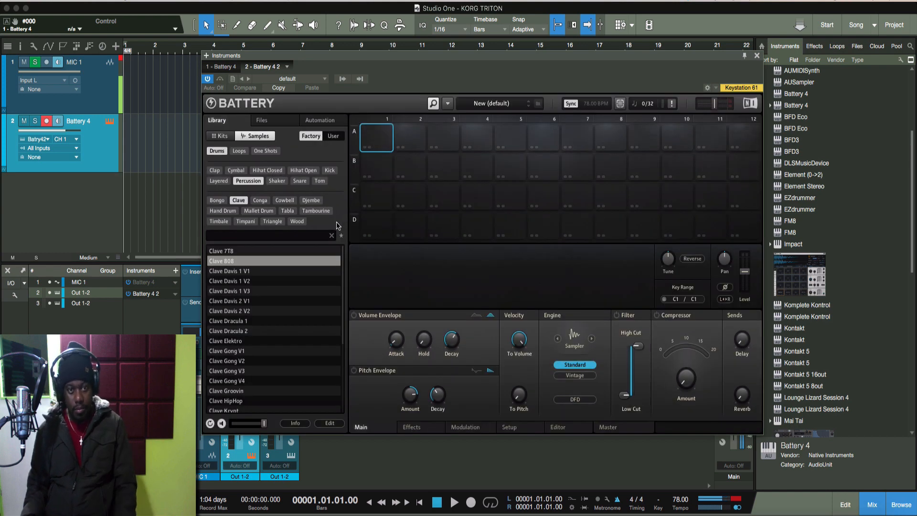
Switch to Finder and open the Majors folder inside Wah Guitar in the JamChops Guitar library.
{"action": "key", "text": "super+Tab"}
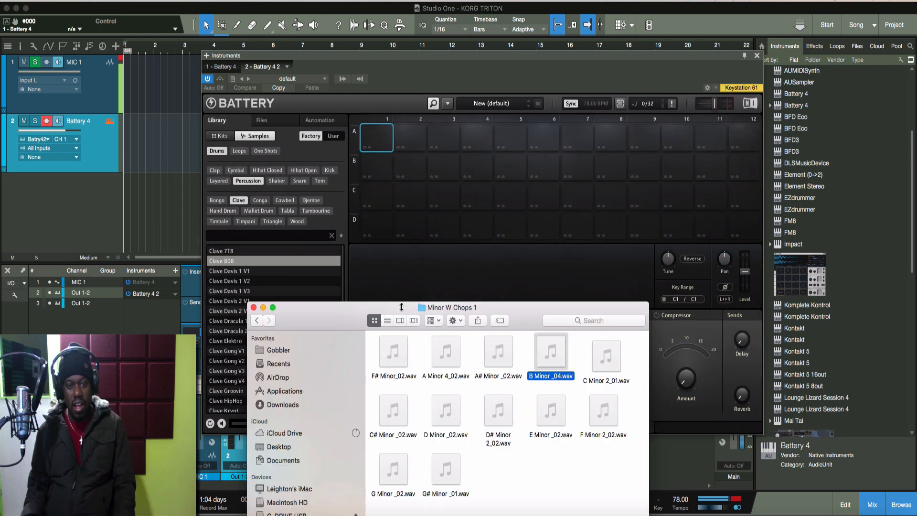
{"action": "left_click_drag", "start_coordinate": [345, 314], "coordinate": [536, 141]}
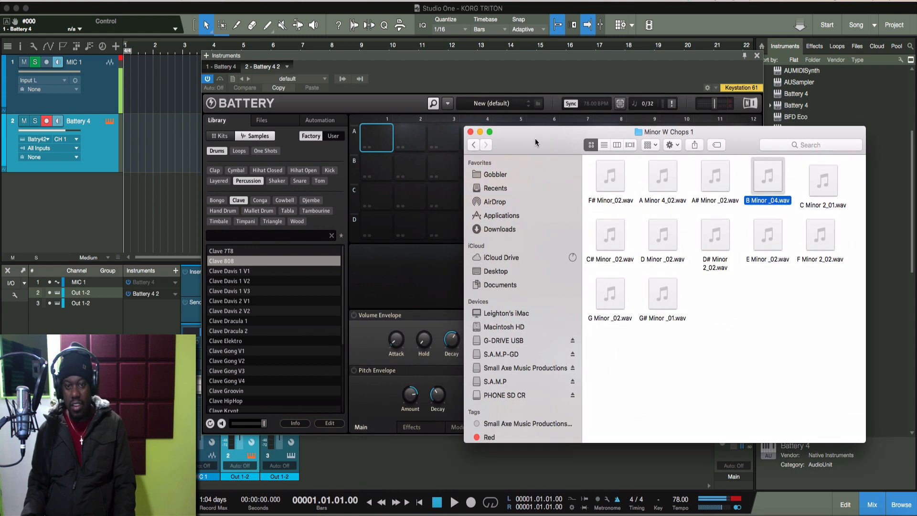
{"action": "left_click", "coordinate": [474, 145]}
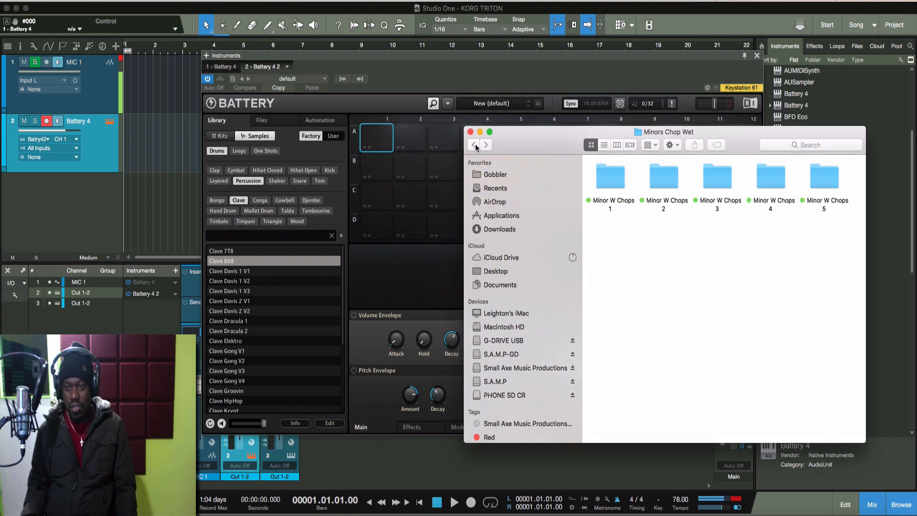
{"action": "left_click", "coordinate": [474, 145]}
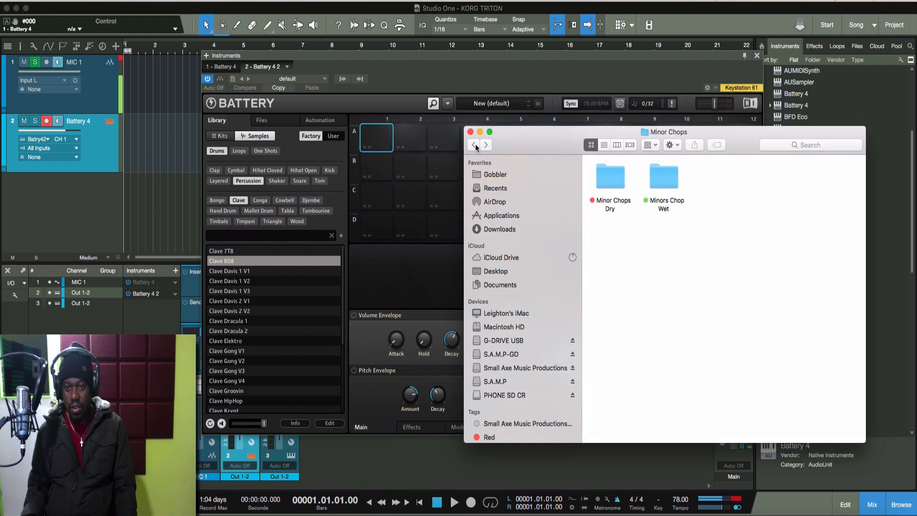
{"action": "left_click", "coordinate": [474, 146]}
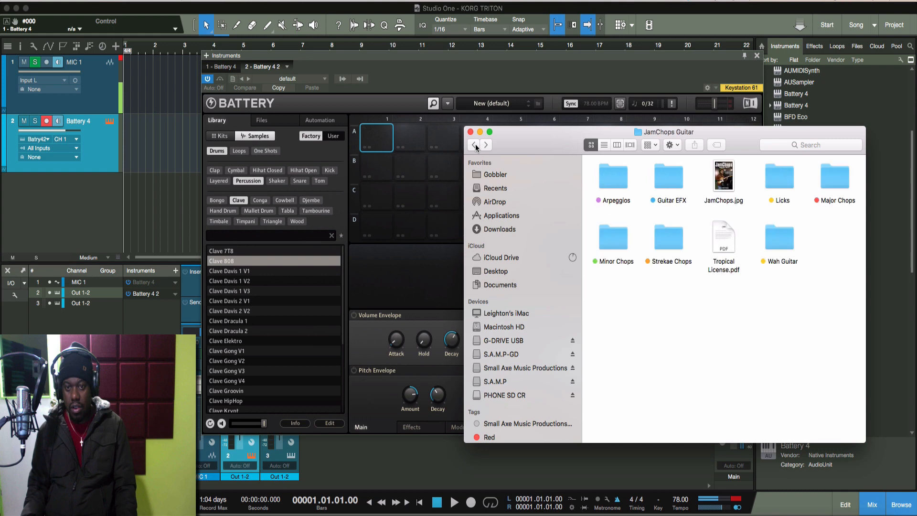
{"action": "double_click", "coordinate": [773, 247]}
{"action": "left_click", "coordinate": [617, 185]}
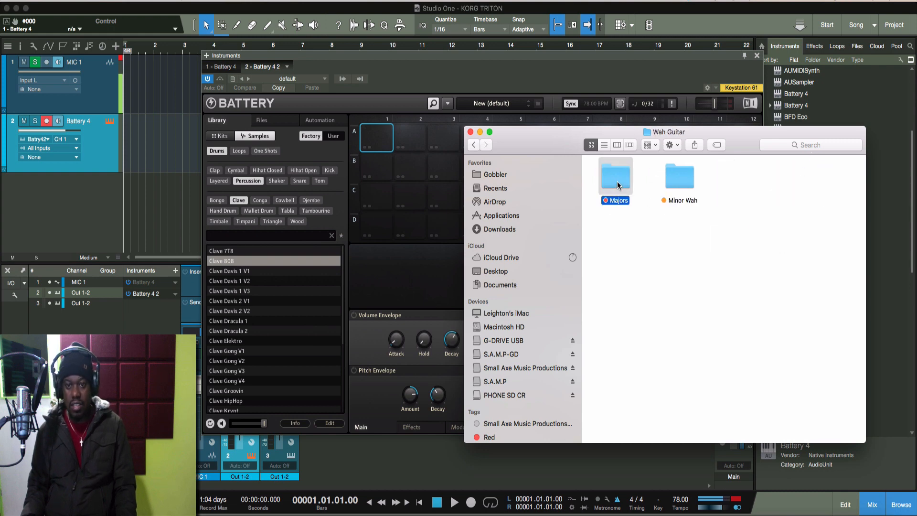
{"action": "double_click", "coordinate": [617, 186]}
Load C Major_03.wav into cell A1 and C# Major_02.wav into cell A2, and audition the A2 cell.
{"action": "scroll", "coordinate": [646, 205], "scroll_direction": "down", "scroll_amount": 1}
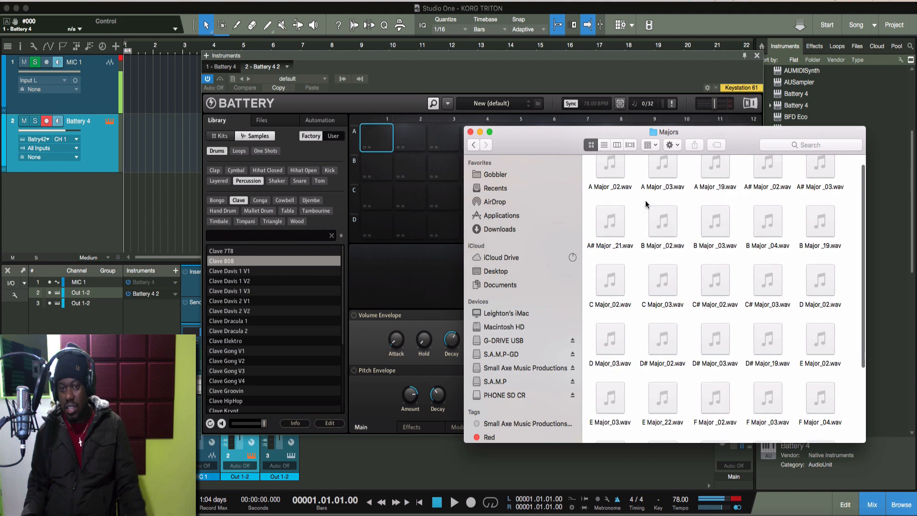
{"action": "scroll", "coordinate": [645, 204], "scroll_direction": "up", "scroll_amount": 1}
{"action": "mouse_move", "coordinate": [611, 191]}
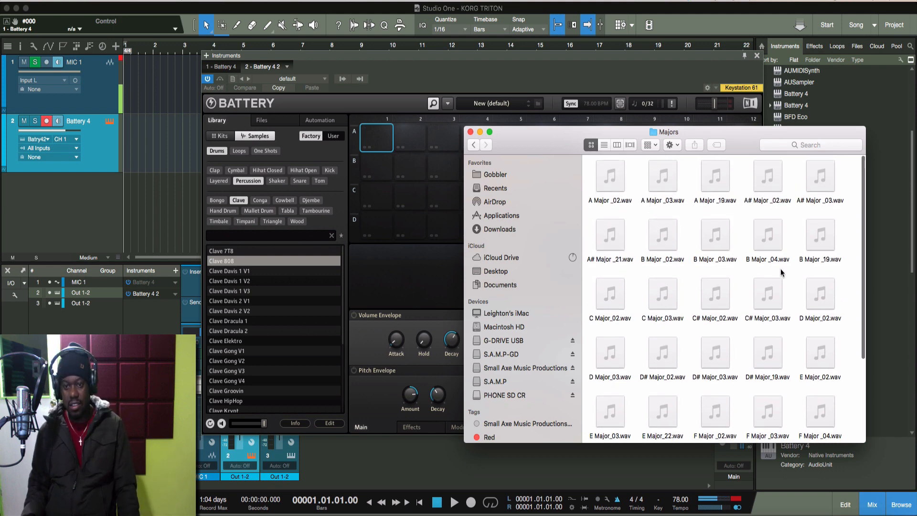
{"action": "mouse_move", "coordinate": [673, 313]}
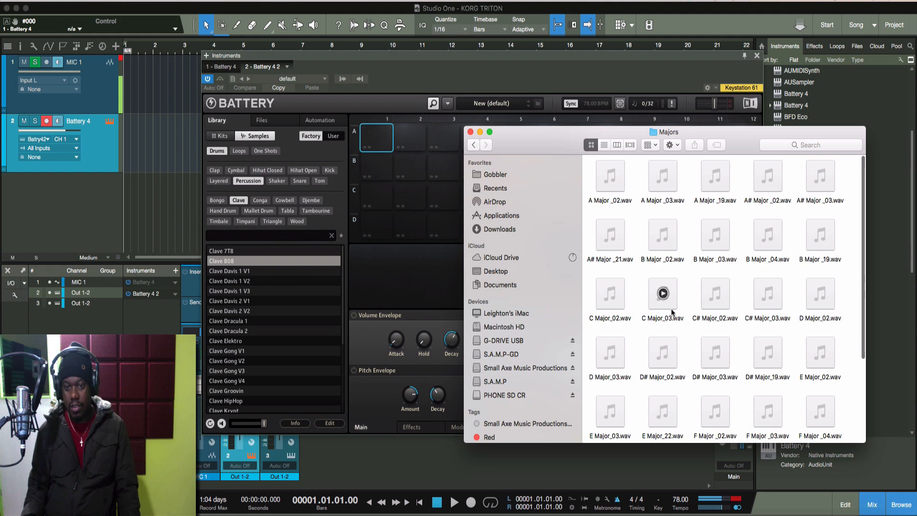
{"action": "left_click_drag", "start_coordinate": [672, 313], "coordinate": [395, 159]}
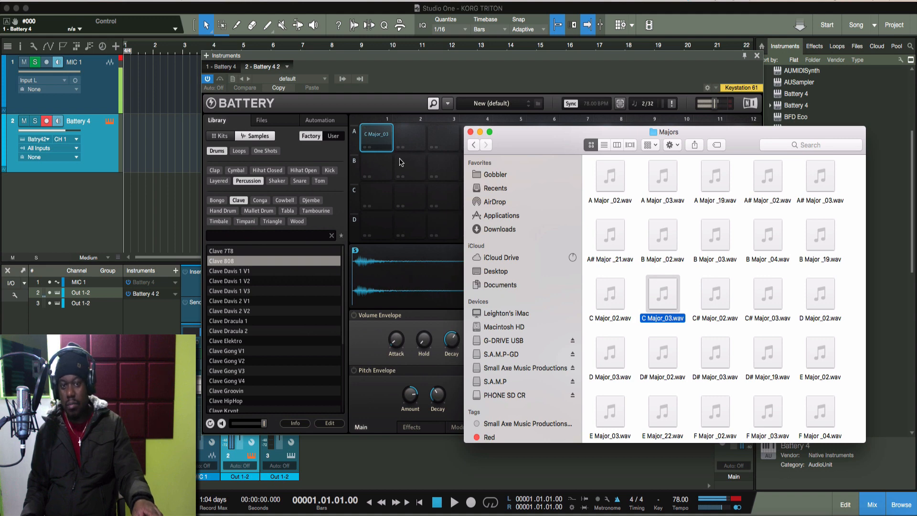
{"action": "left_click_drag", "start_coordinate": [530, 151], "coordinate": [174, 305]}
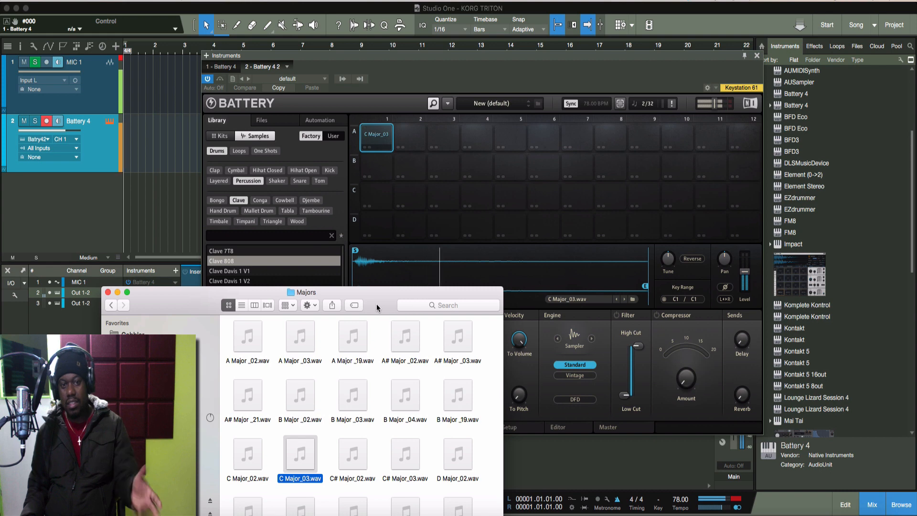
{"action": "left_click_drag", "start_coordinate": [376, 304], "coordinate": [345, 226]}
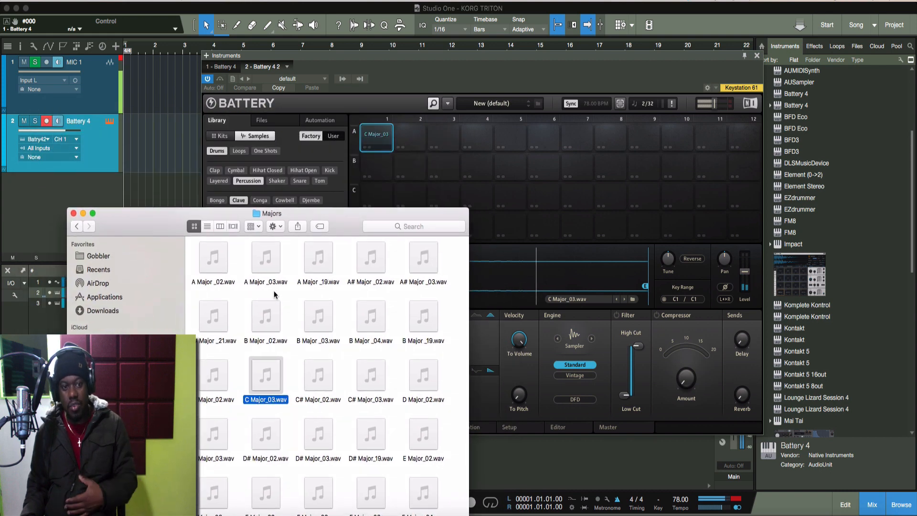
{"action": "left_click_drag", "start_coordinate": [318, 374], "coordinate": [412, 142]}
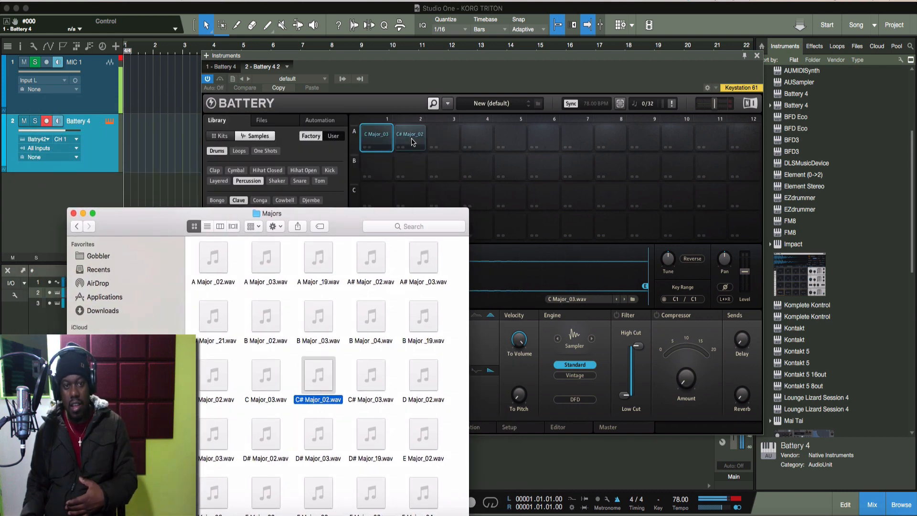
{"action": "left_click", "coordinate": [412, 141]}
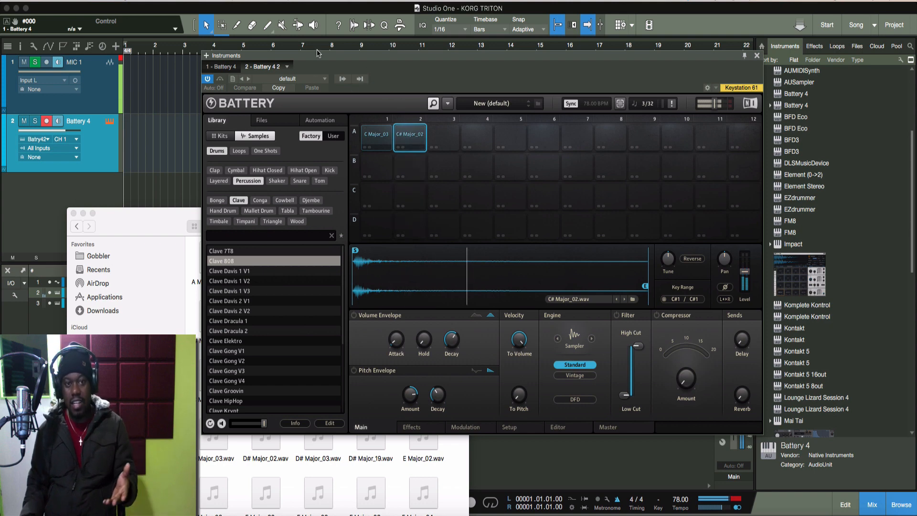
Close and reopen the Battery 4 track's instrument editor, and return the Finder window to the JamChops Guitar folder.
{"action": "left_click", "coordinate": [757, 56]}
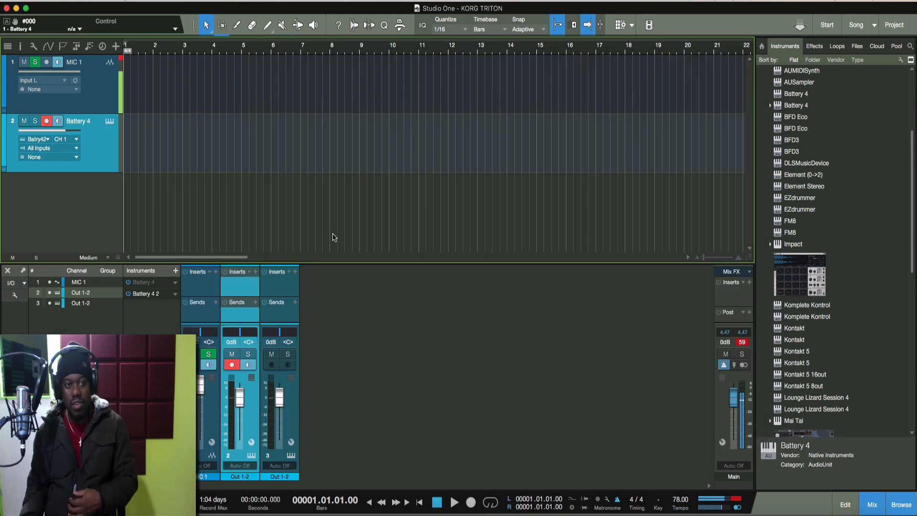
{"action": "left_click", "coordinate": [109, 122]}
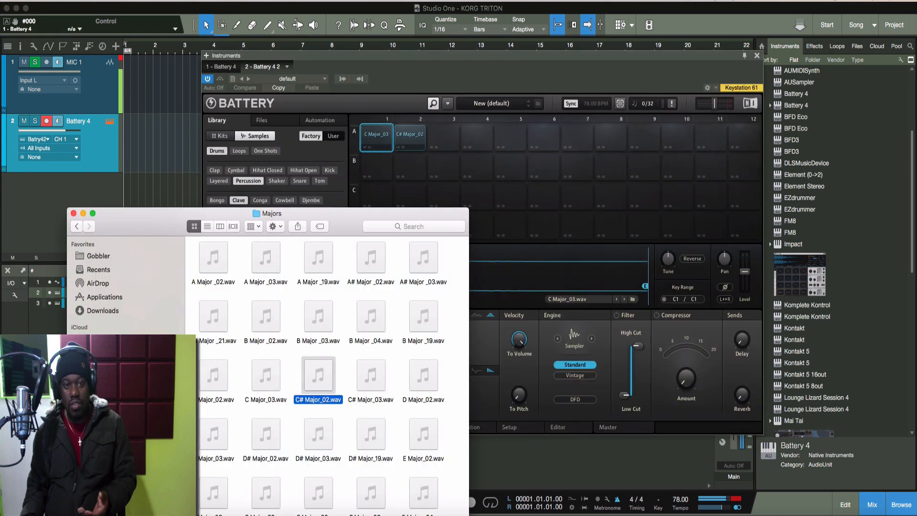
{"action": "key", "text": "super+Tab"}
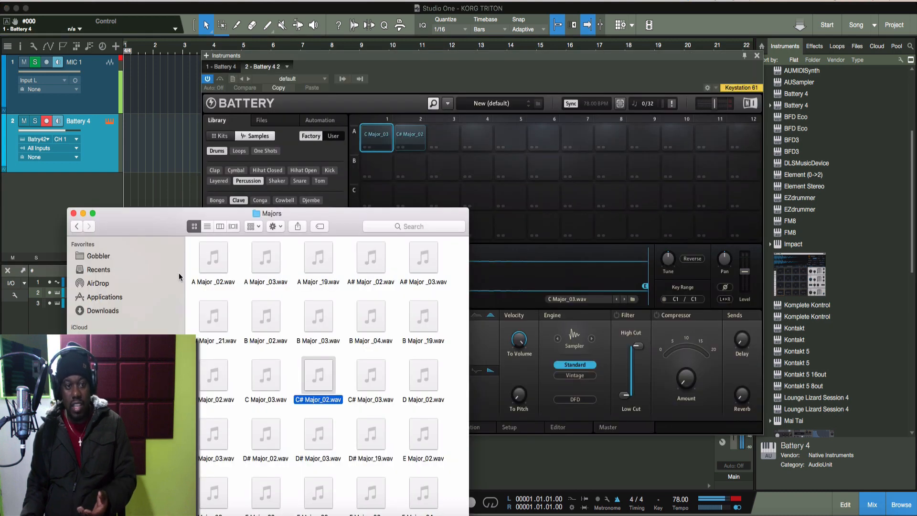
{"action": "left_click", "coordinate": [78, 227]}
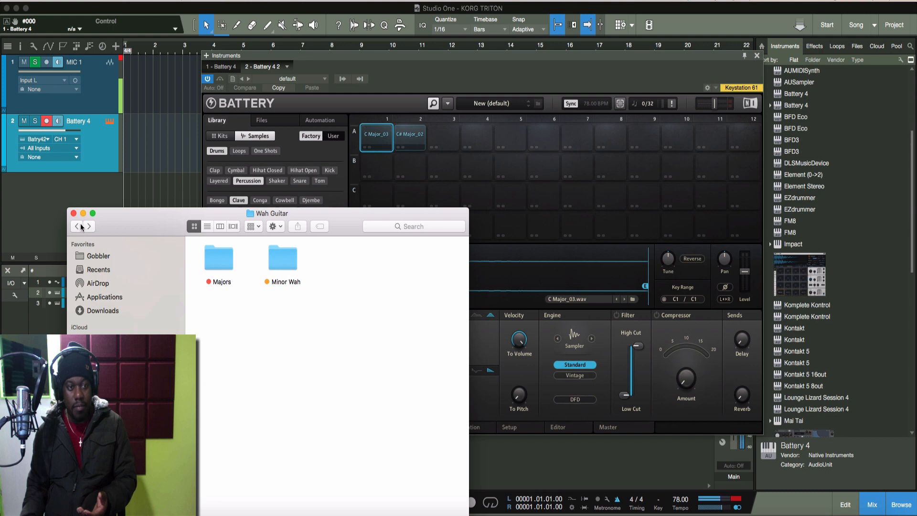
{"action": "left_click", "coordinate": [77, 227]}
{"action": "left_click_drag", "start_coordinate": [271, 217], "coordinate": [311, 161]}
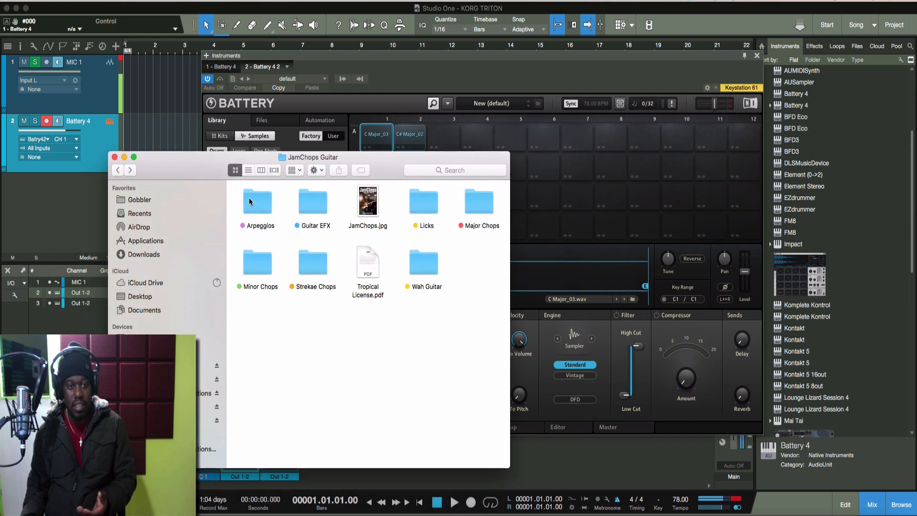
Look through the Minor Chops folder and the numbered sample folders inside Minor Chops Dry.
{"action": "left_click", "coordinate": [259, 270]}
{"action": "double_click", "coordinate": [259, 270]}
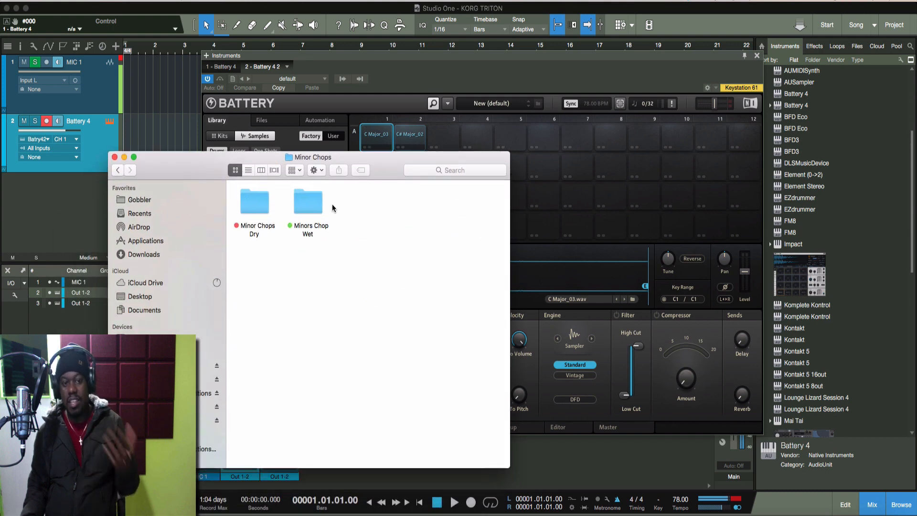
{"action": "left_click", "coordinate": [257, 199]}
{"action": "double_click", "coordinate": [257, 201]}
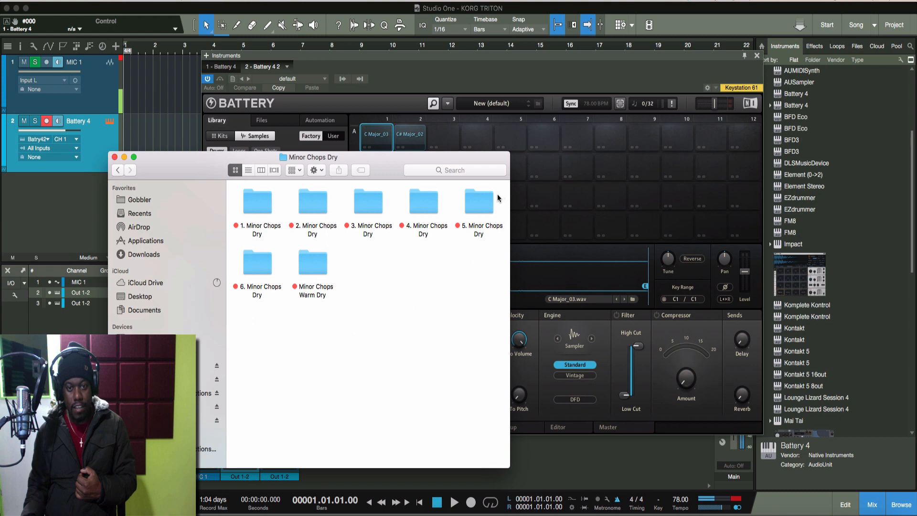
{"action": "left_click", "coordinate": [118, 170]}
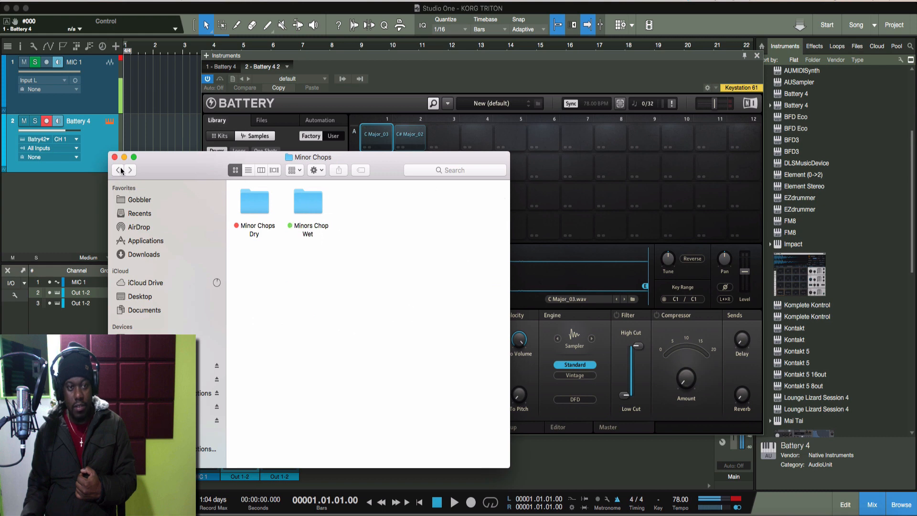
{"action": "left_click", "coordinate": [118, 170]}
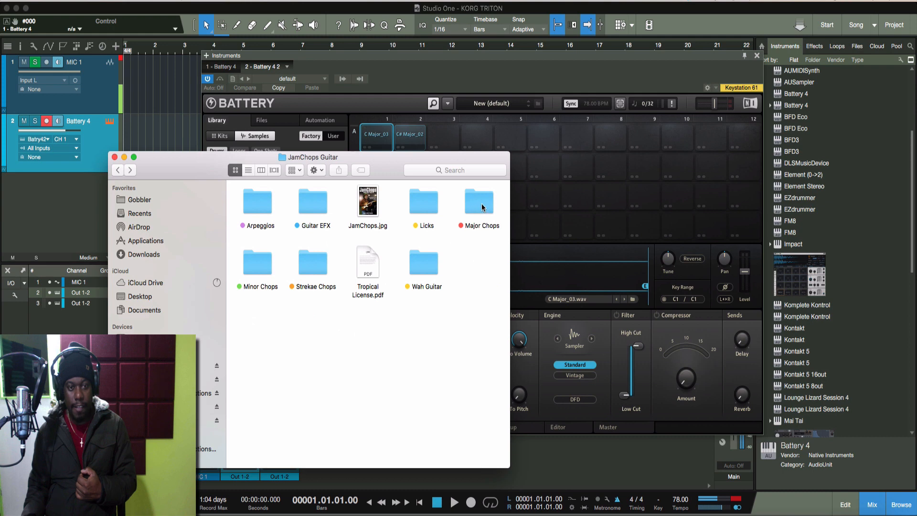
{"action": "double_click", "coordinate": [257, 262]}
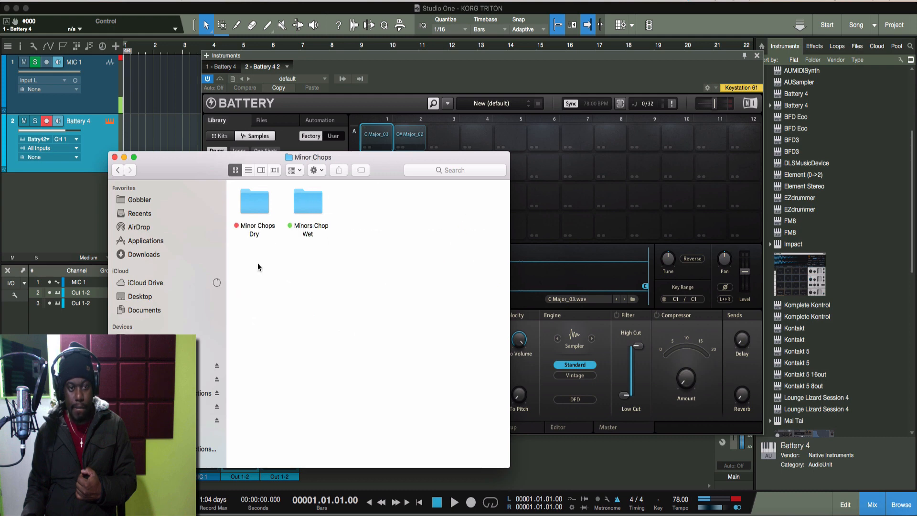
{"action": "double_click", "coordinate": [252, 203]}
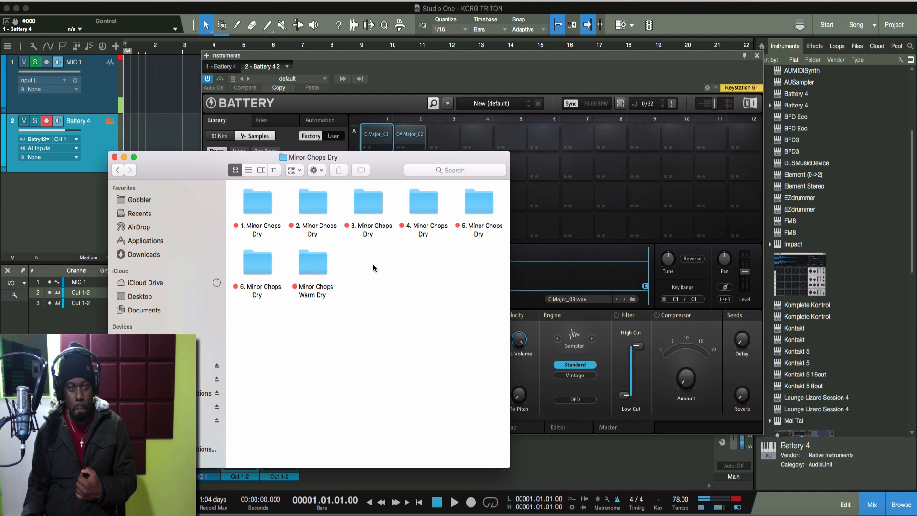
Examine the Minors Chop Wet folder and the samples in Minor W Chops 3, and return to the JamChops Guitar folder.
{"action": "left_click", "coordinate": [117, 170]}
{"action": "double_click", "coordinate": [310, 206]}
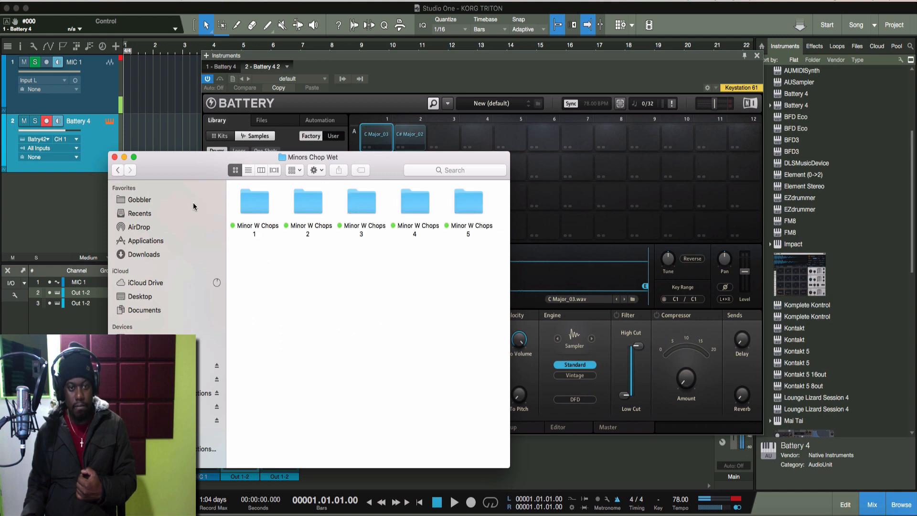
{"action": "double_click", "coordinate": [356, 199]}
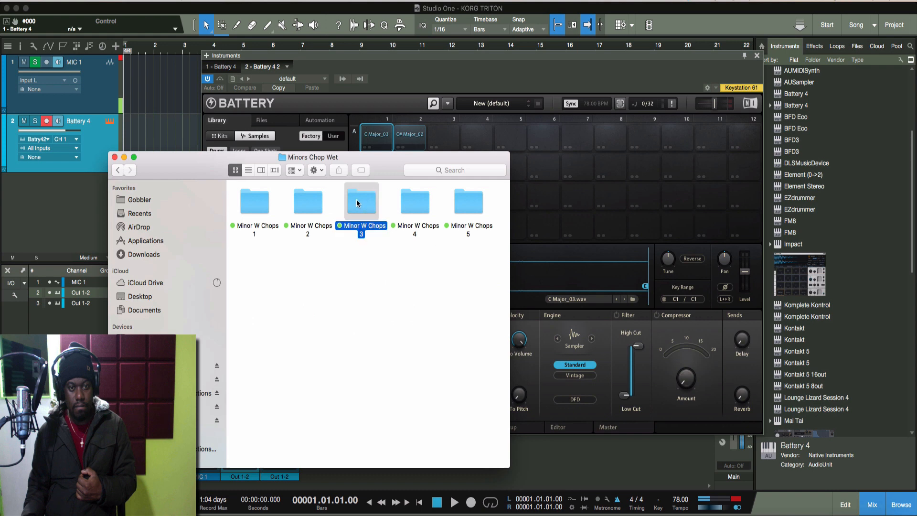
{"action": "left_click", "coordinate": [316, 201]}
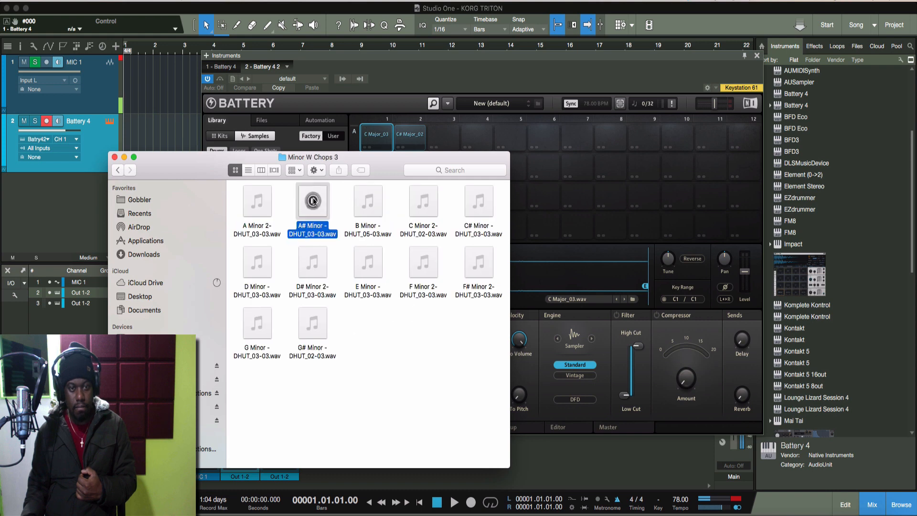
{"action": "left_click", "coordinate": [119, 170]}
{"action": "left_click", "coordinate": [119, 169]}
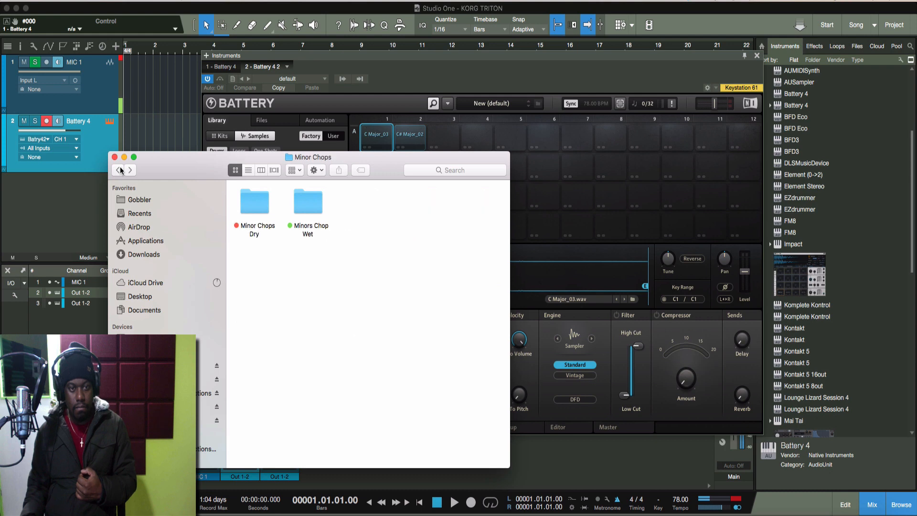
{"action": "left_click", "coordinate": [119, 170]}
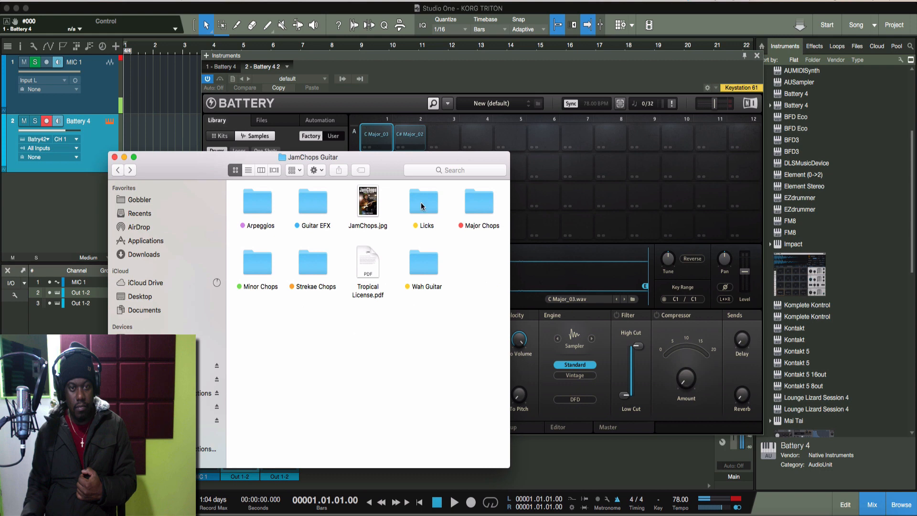
Look at the subfolders inside the Wah Guitar folder and return to the JamChops Guitar folder.
{"action": "double_click", "coordinate": [427, 275]}
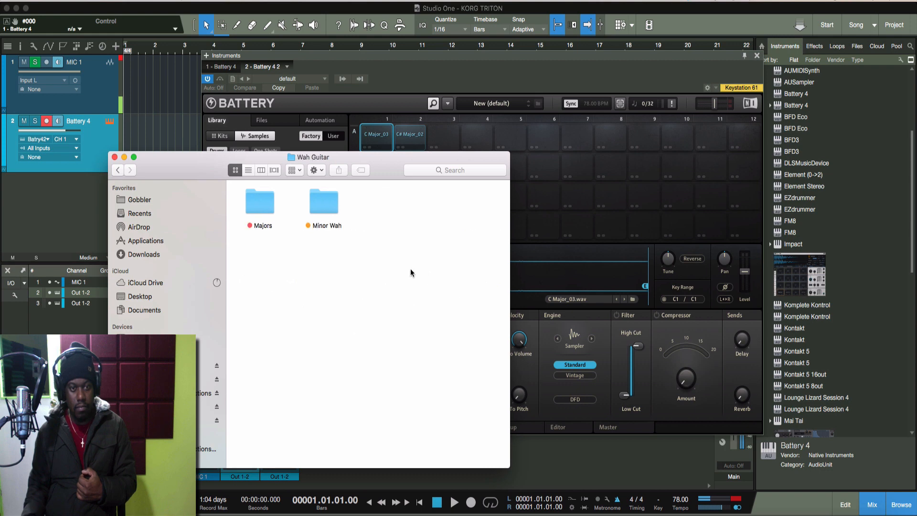
{"action": "left_click", "coordinate": [117, 170]}
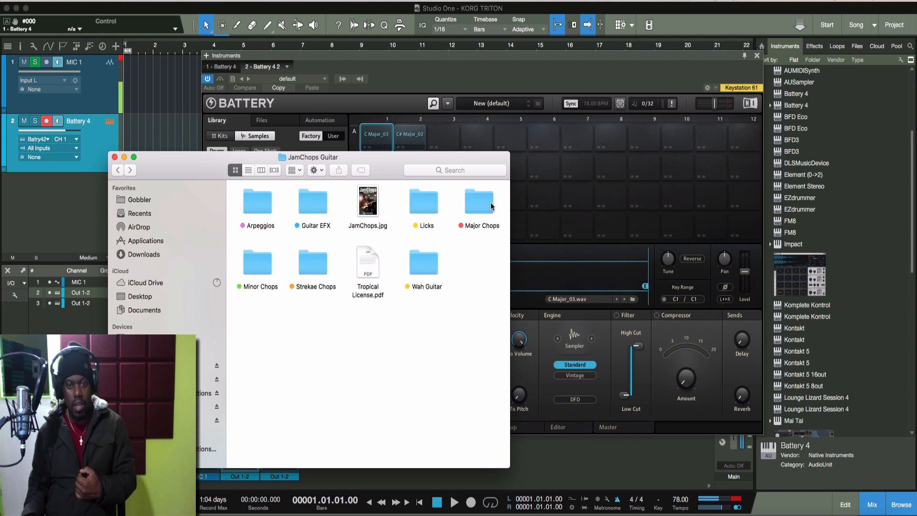
Load F# Minor_01.wav from the Minors folder inside Arpeggios into cell A3, and audition the cell.
{"action": "double_click", "coordinate": [261, 210]}
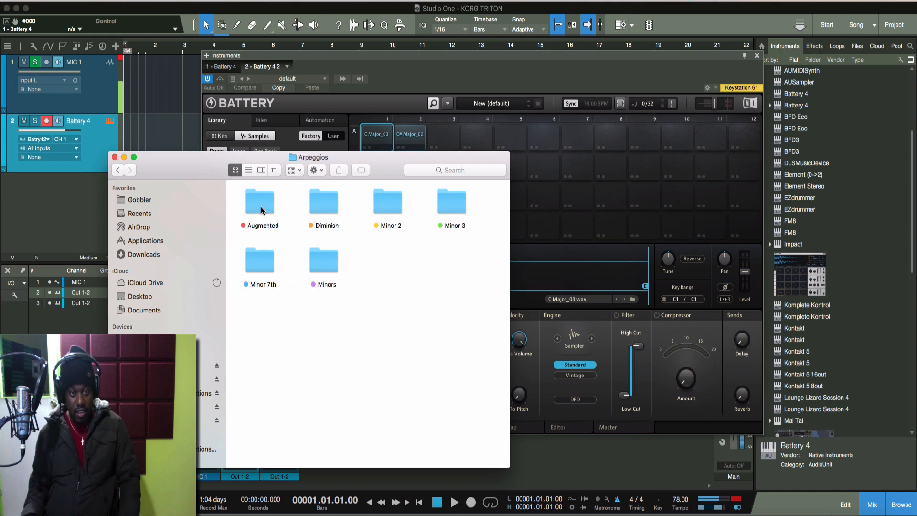
{"action": "double_click", "coordinate": [319, 263]}
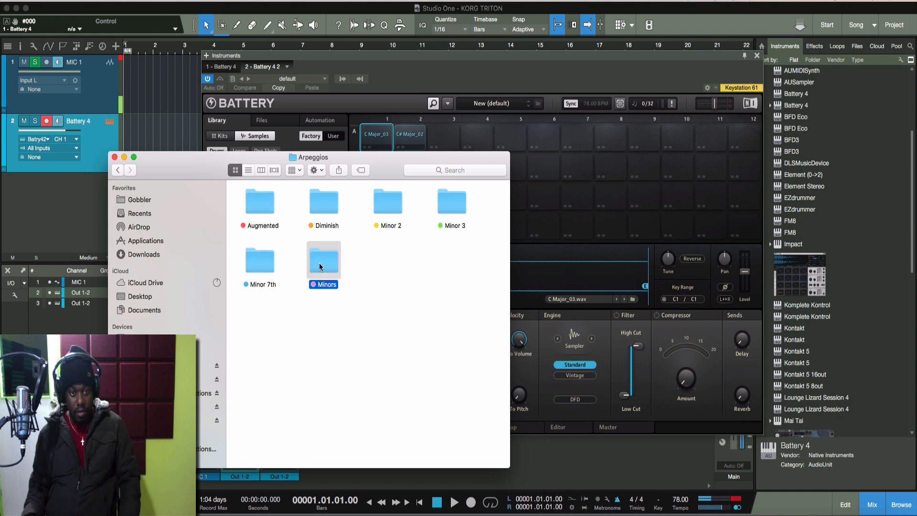
{"action": "left_click", "coordinate": [260, 203]}
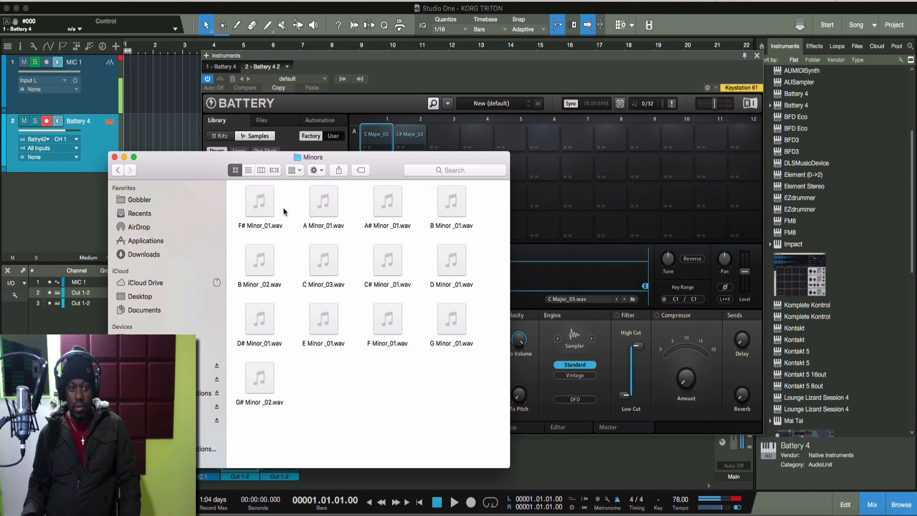
{"action": "left_click_drag", "start_coordinate": [265, 205], "coordinate": [443, 139]}
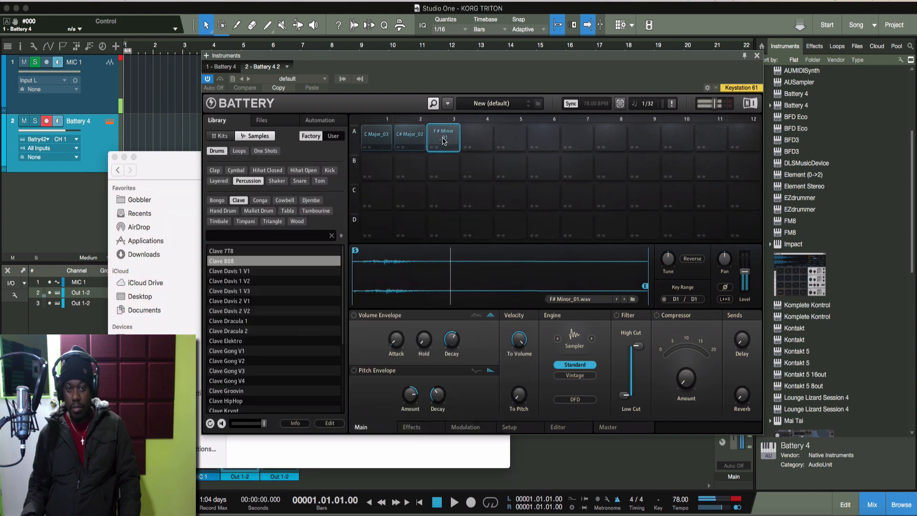
{"action": "left_click", "coordinate": [443, 140]}
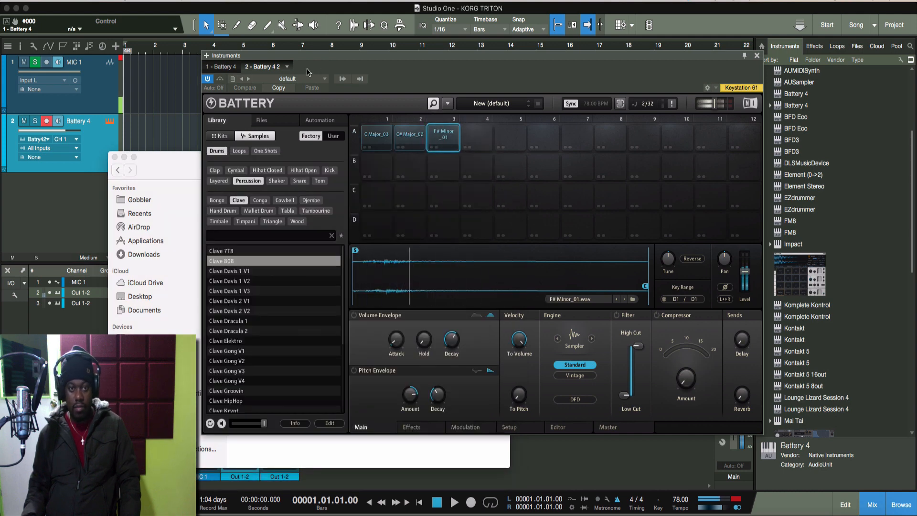